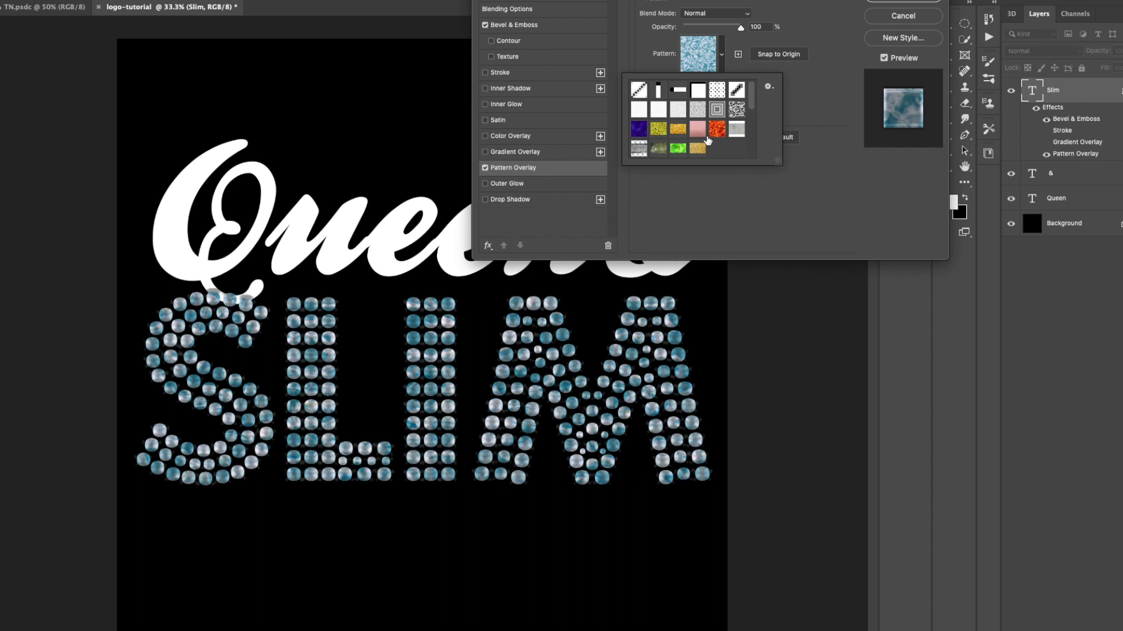
Step: Choose the gold glitter pattern for the Pattern Overlay effect on the Slim text layer
left_click(678, 130)
left_click(735, 130)
left_click(679, 129)
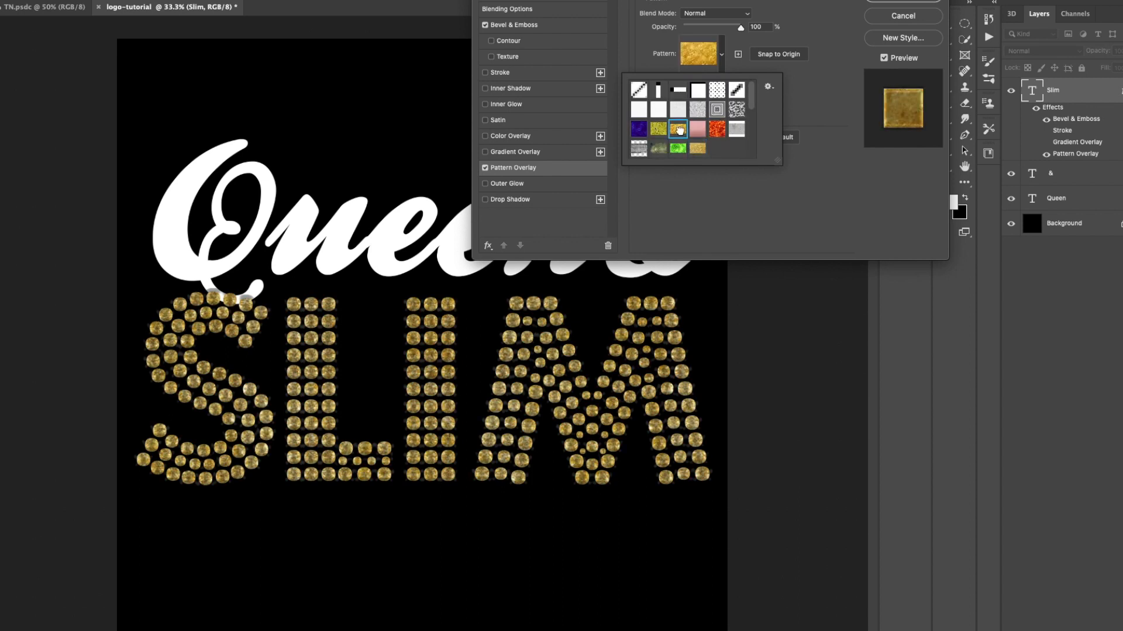
left_click(697, 151)
left_click(705, 204)
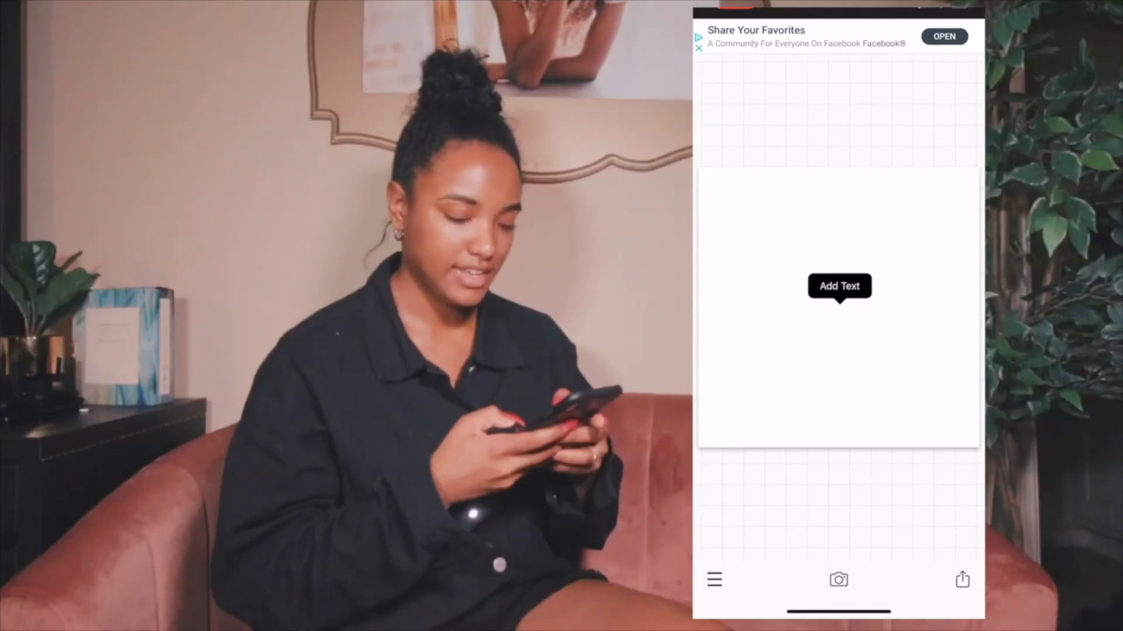
left_click(839, 286)
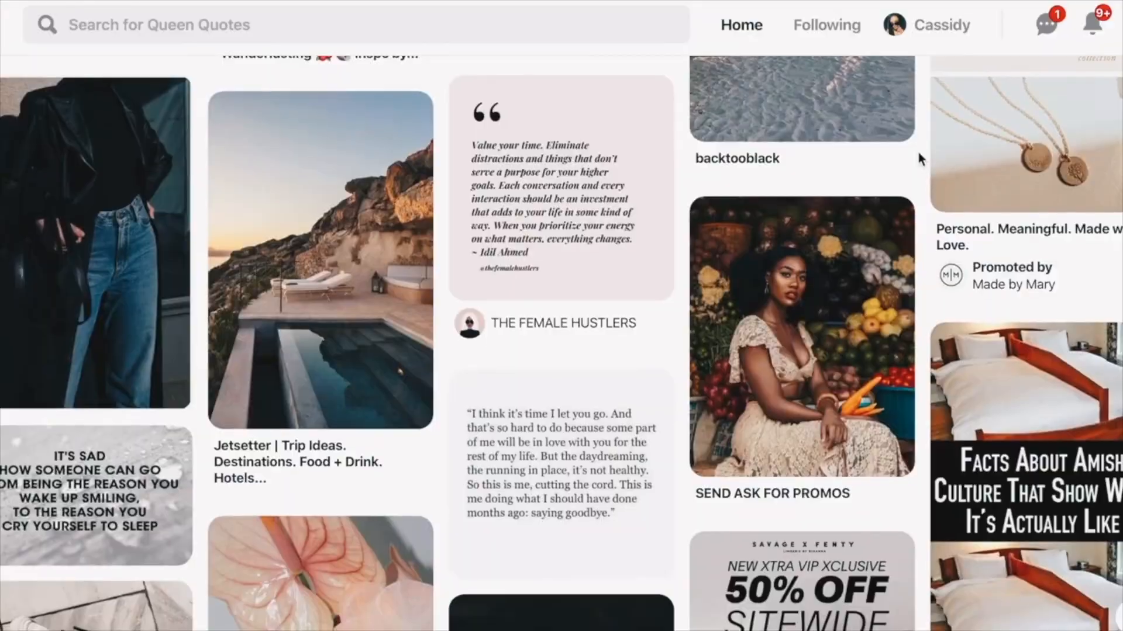
scroll(917, 151, "down", 2)
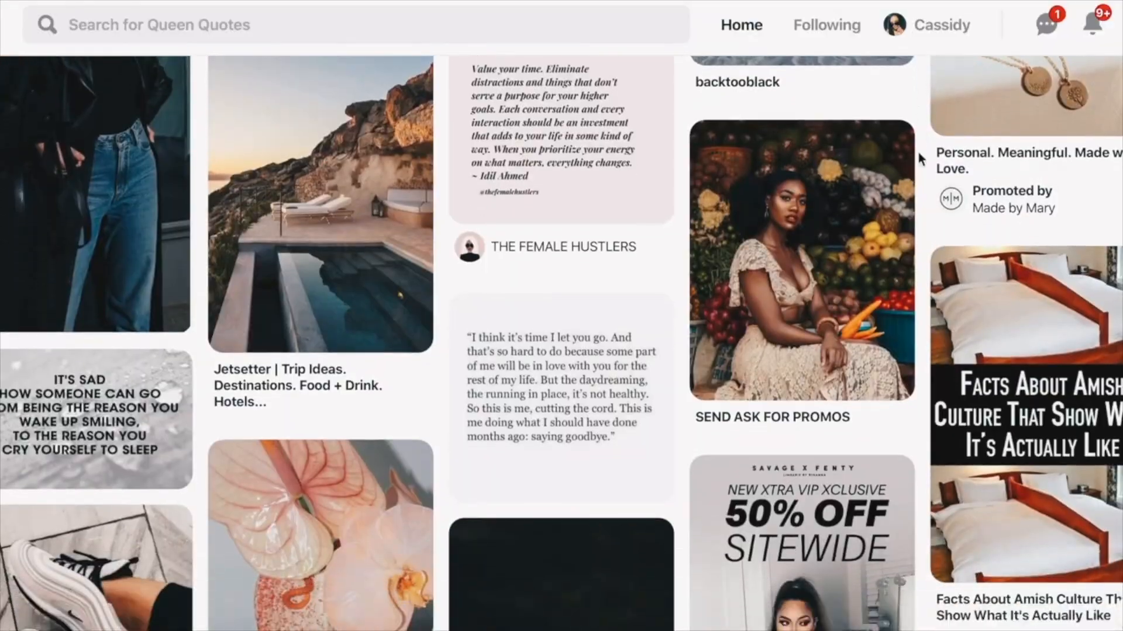
scroll(918, 157, "up", 2)
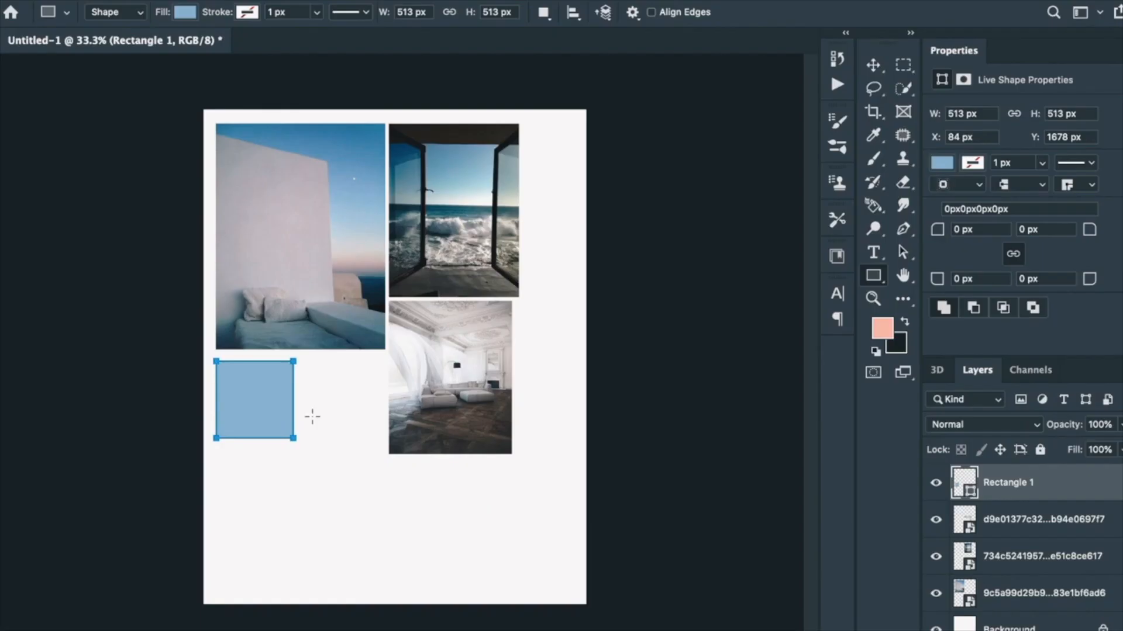
key("v")
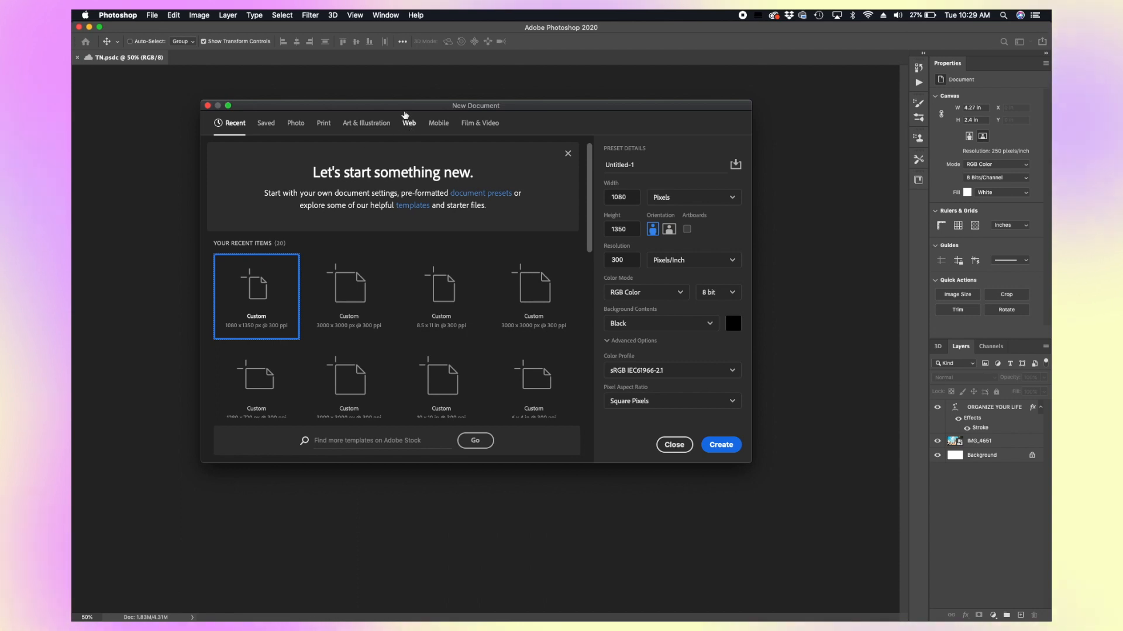
Step: Pick the 3000 x 3000 px at 300 ppi recent preset for a new document
left_click_drag(395, 107, 394, 102)
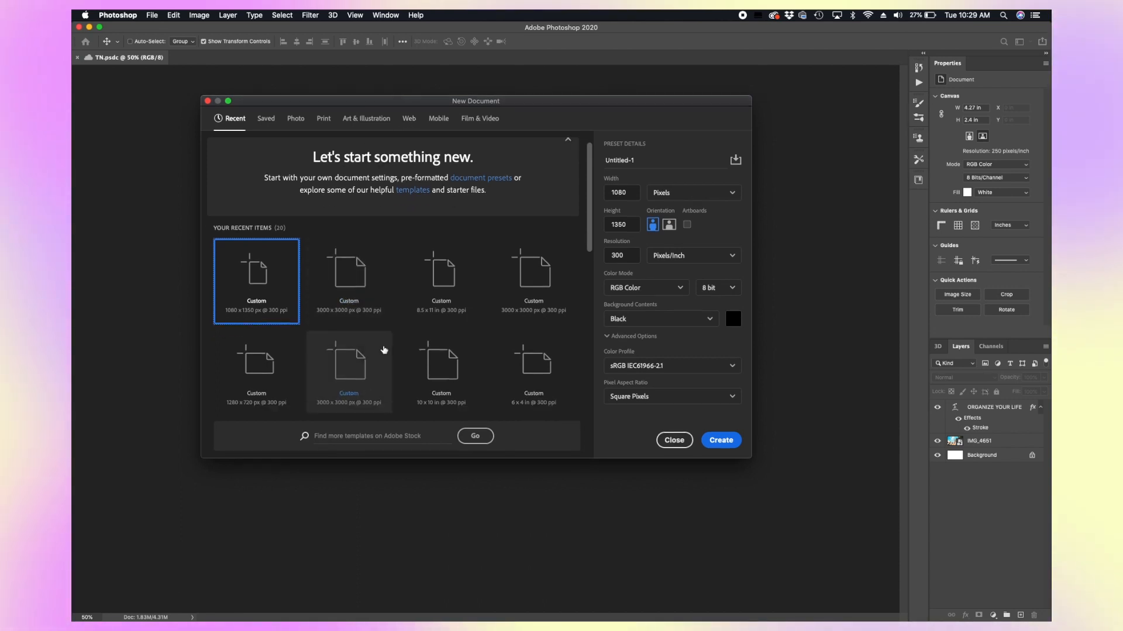
scroll(384, 350, "down", 10)
scroll(384, 350, "up", 10)
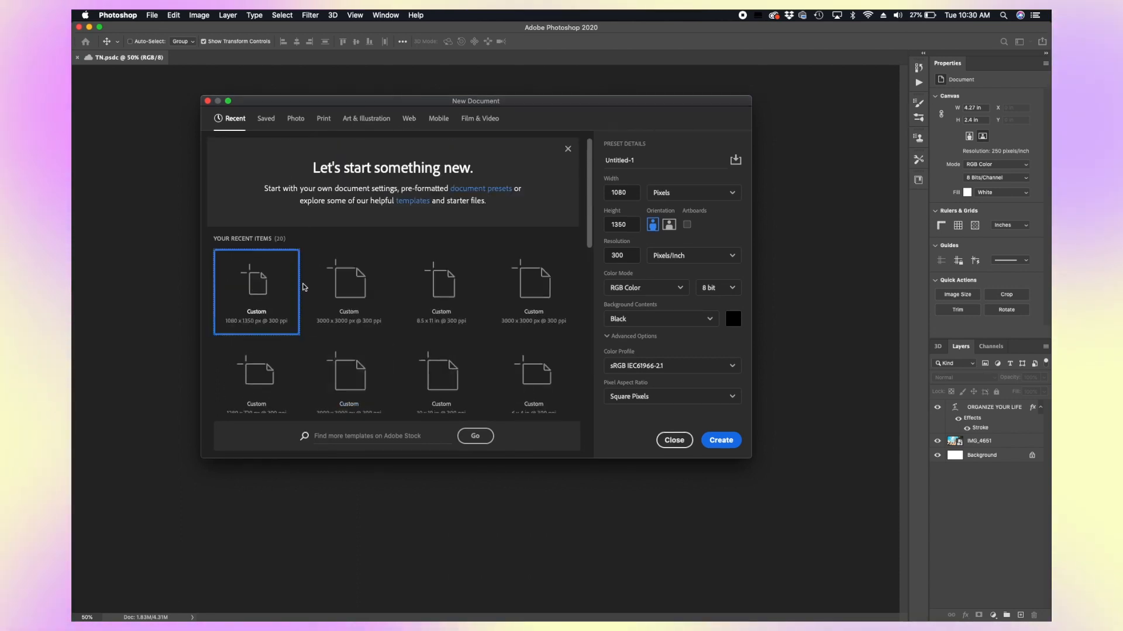
scroll(408, 343, "down", 5)
scroll(408, 343, "up", 5)
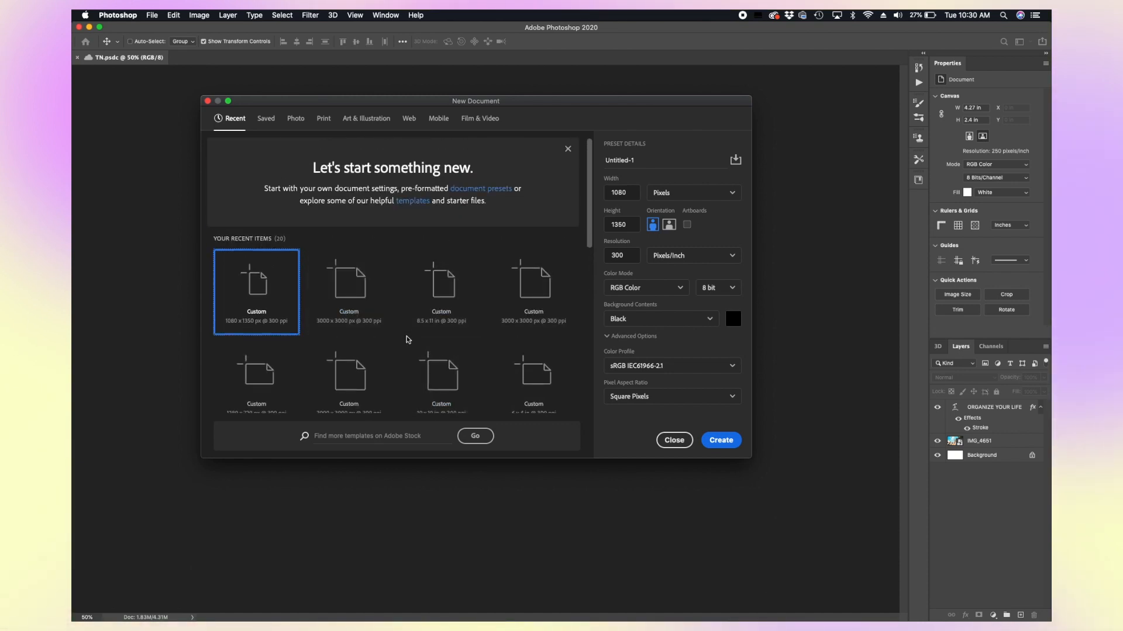
scroll(407, 340, "down", 5)
scroll(408, 339, "up", 5)
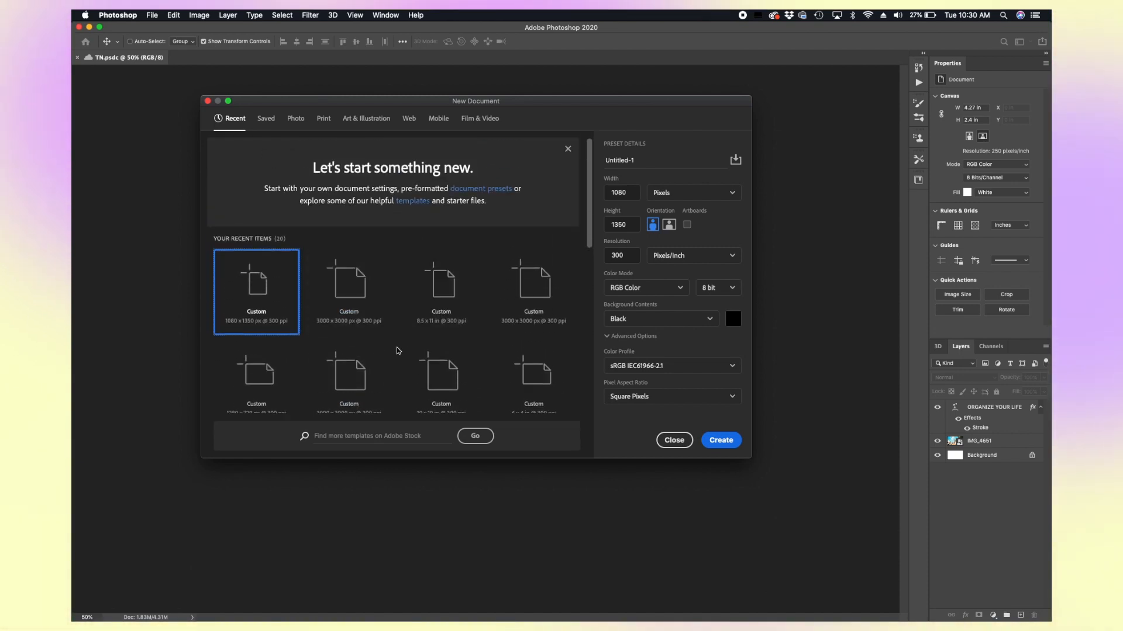
scroll(433, 339, "down", 4)
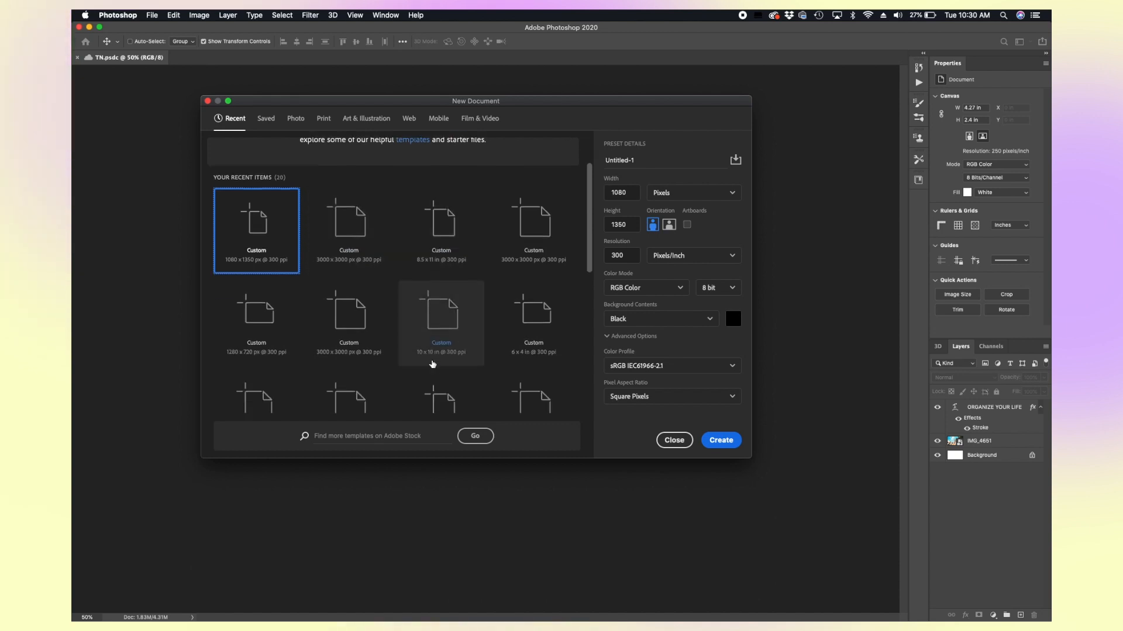
scroll(432, 364, "up", 4)
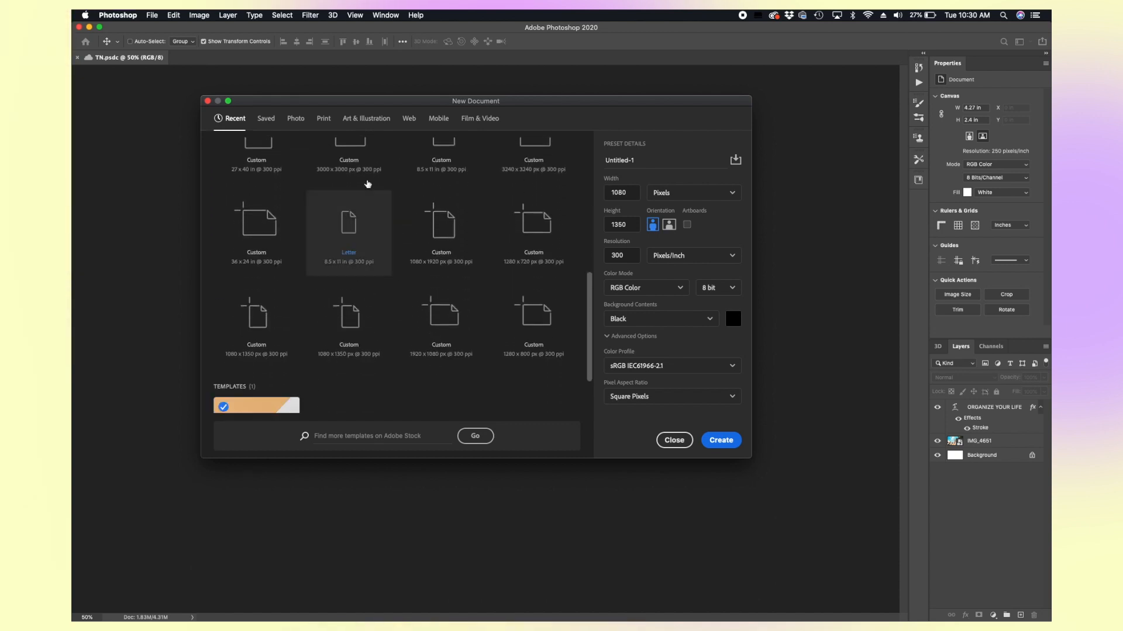
left_click(356, 286)
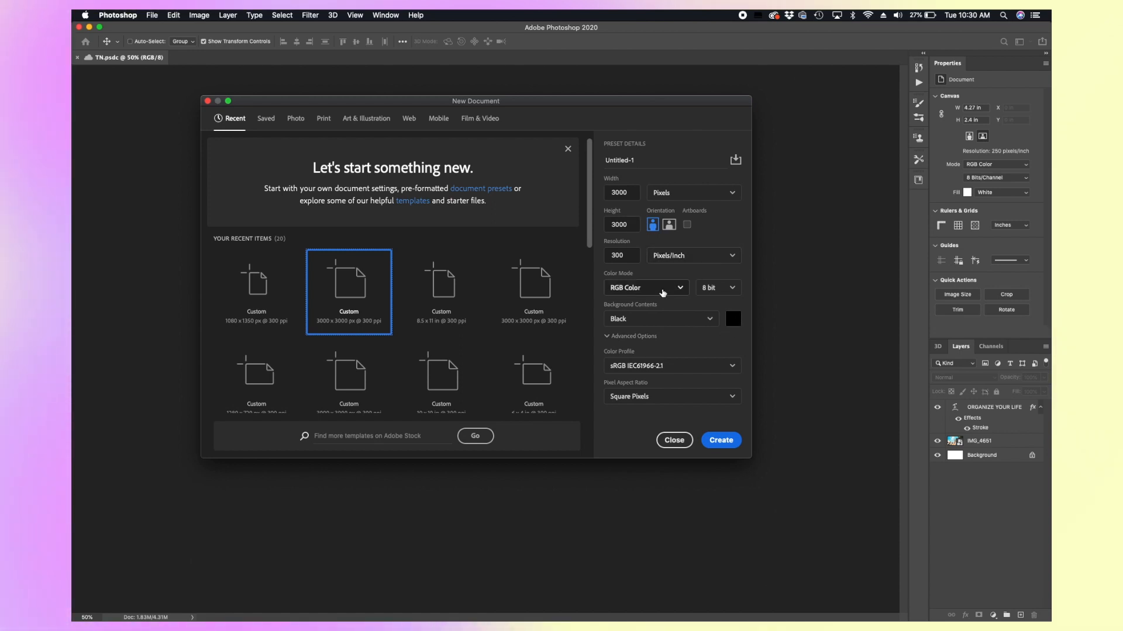
Step: Keep the bit depth at 8 bit and name the new document logo-tutorial
left_click(701, 292)
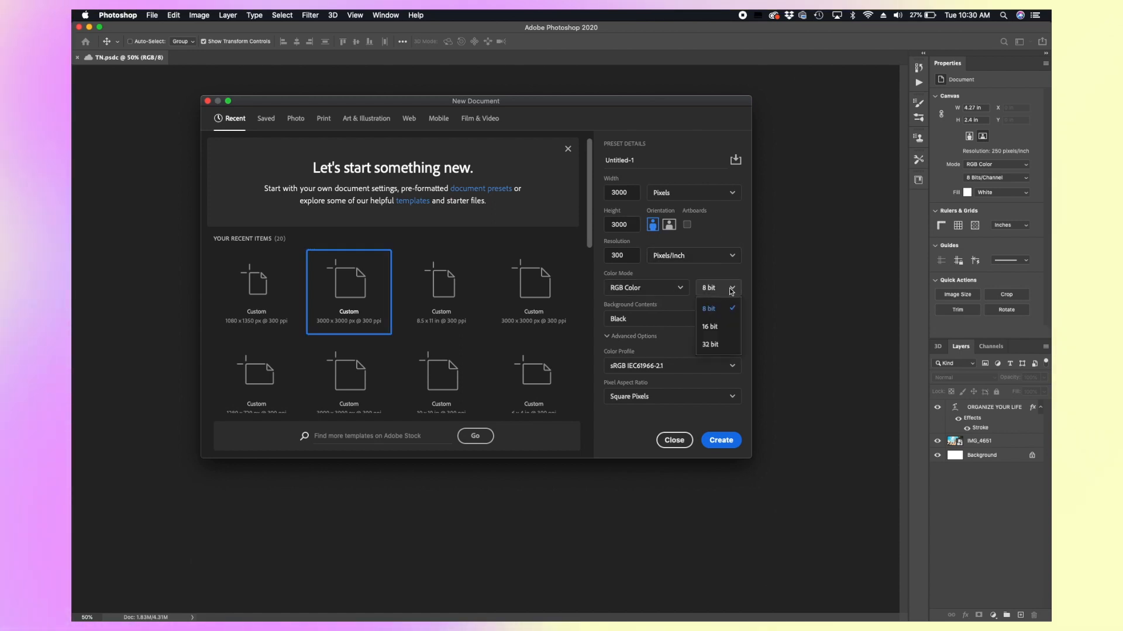
left_click(705, 289)
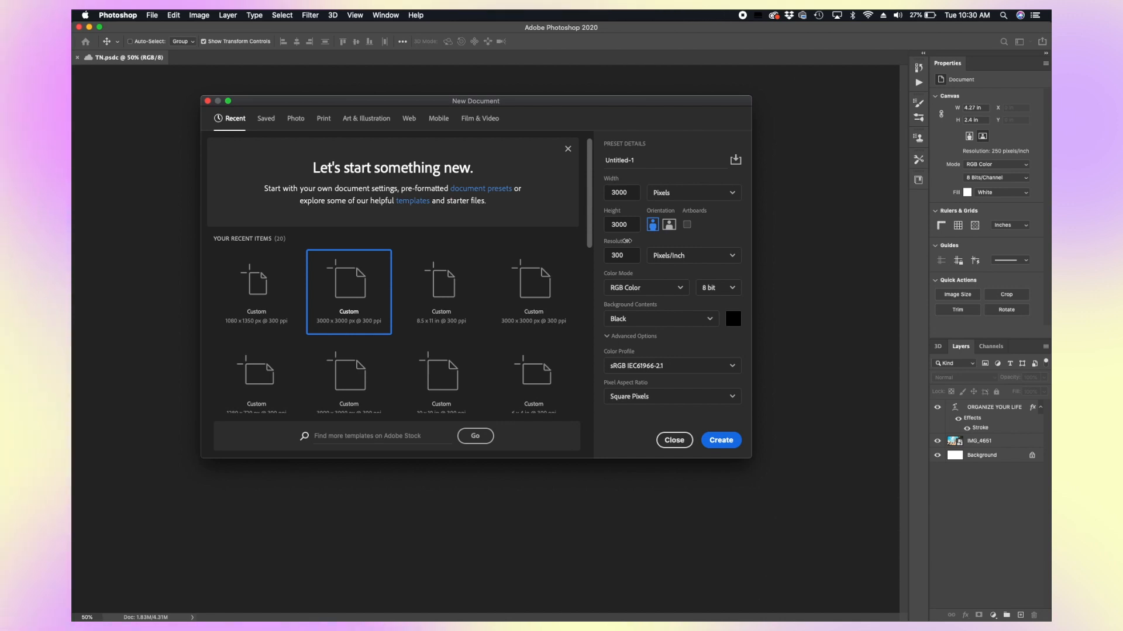
left_click_drag(651, 101, 641, 80)
left_click_drag(632, 142, 521, 131)
type("logo-tutorial")
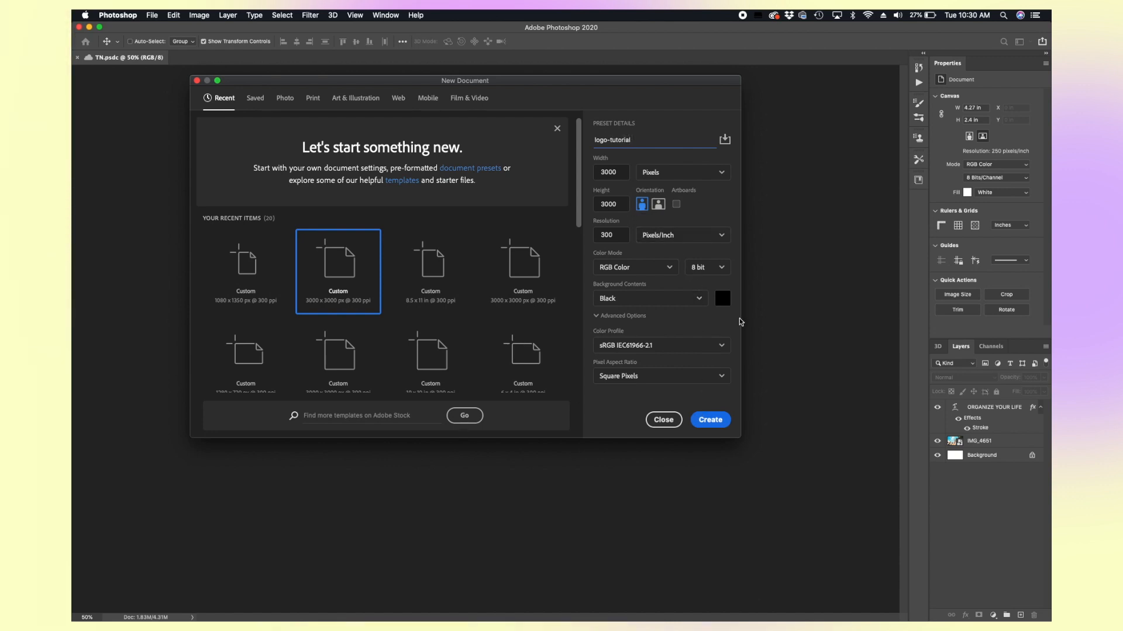
Step: Create the new document with its black background contents
left_click(728, 310)
left_click(728, 310)
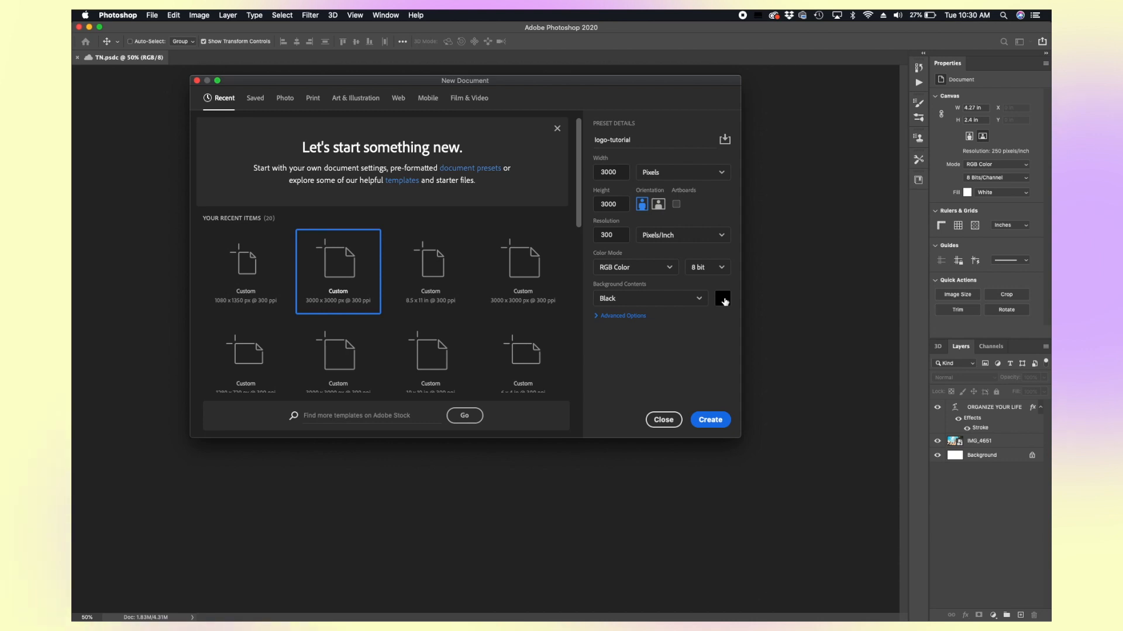
left_click(709, 421)
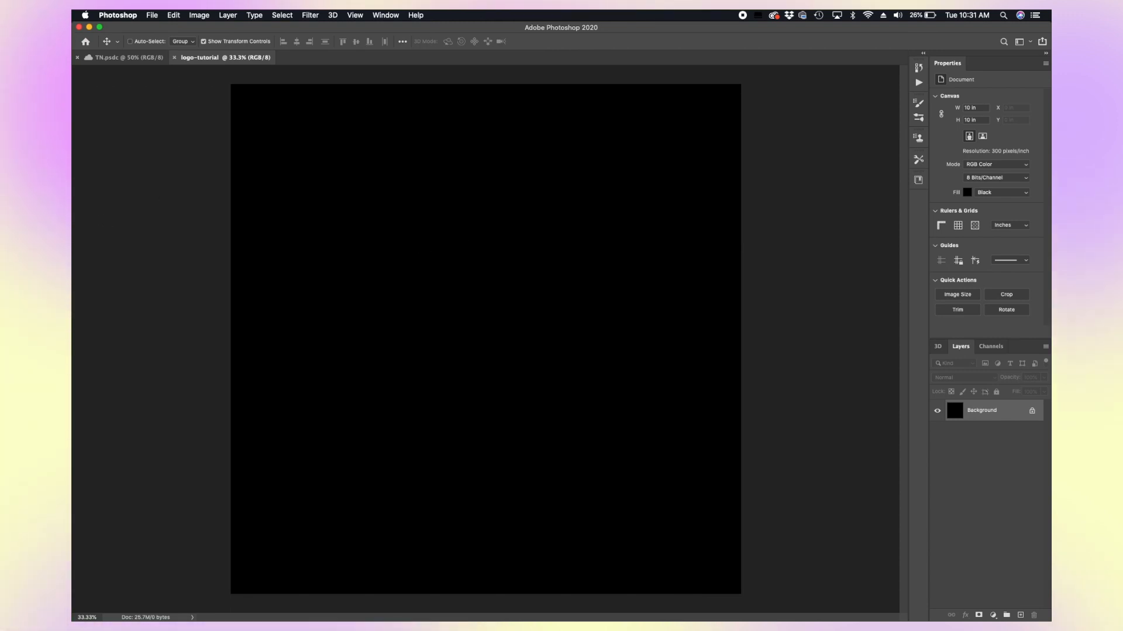
Step: Dock the Character and Paragraph panels and the toolbar beside the Properties panel area
left_click_drag(399, 49, 842, 96)
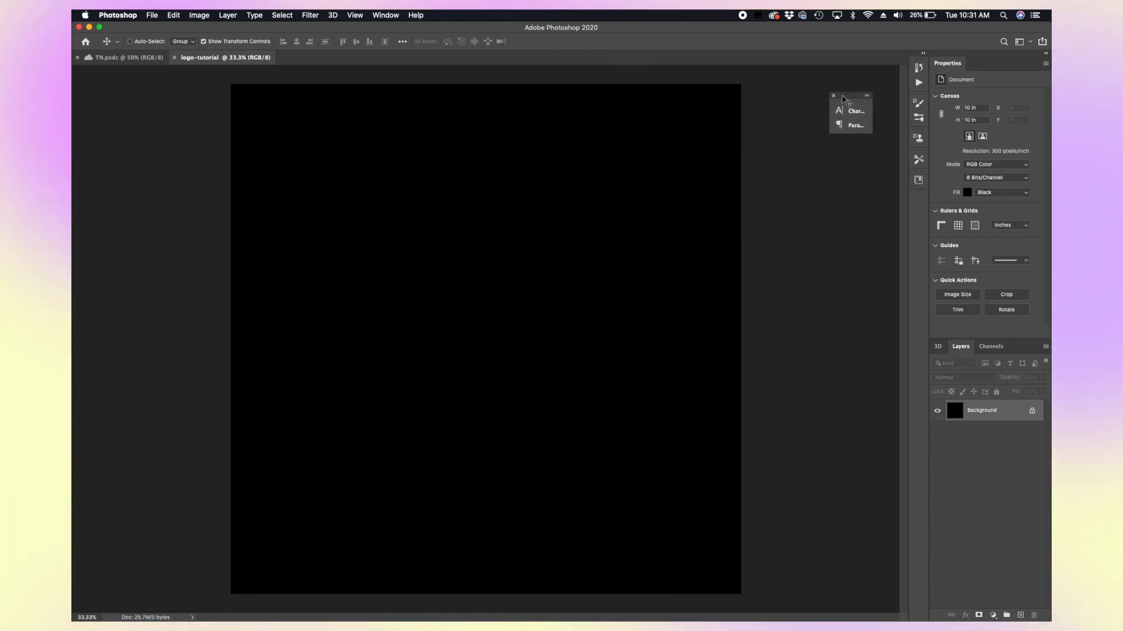
left_click_drag(919, 103, 910, 102)
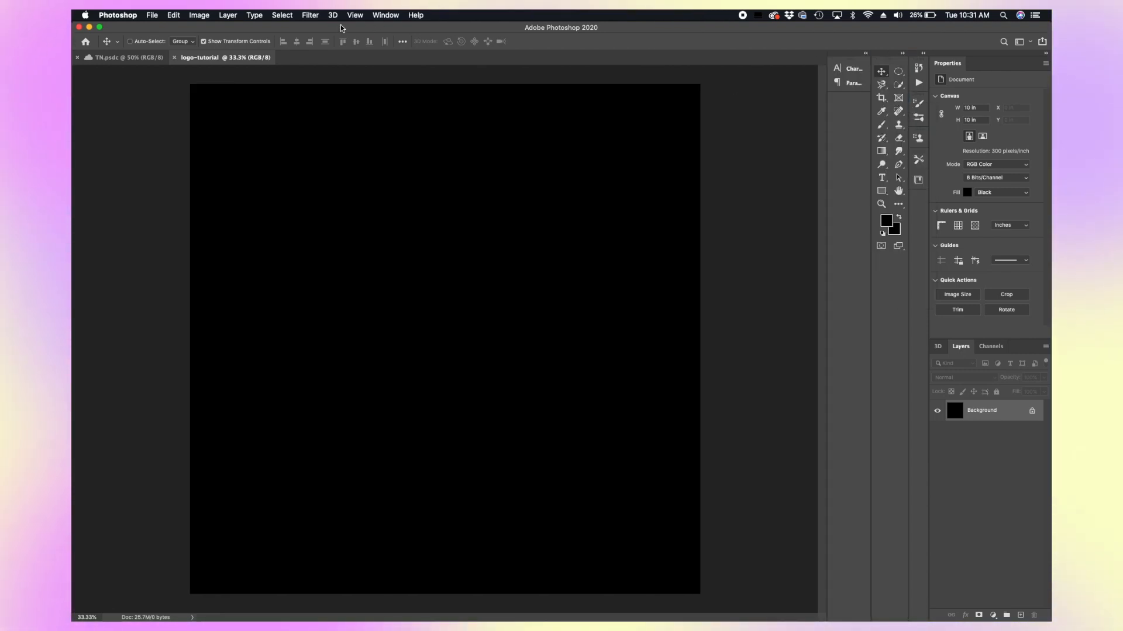
Step: Toggle the Layers panel off and back on from the Window menu
left_click(385, 15)
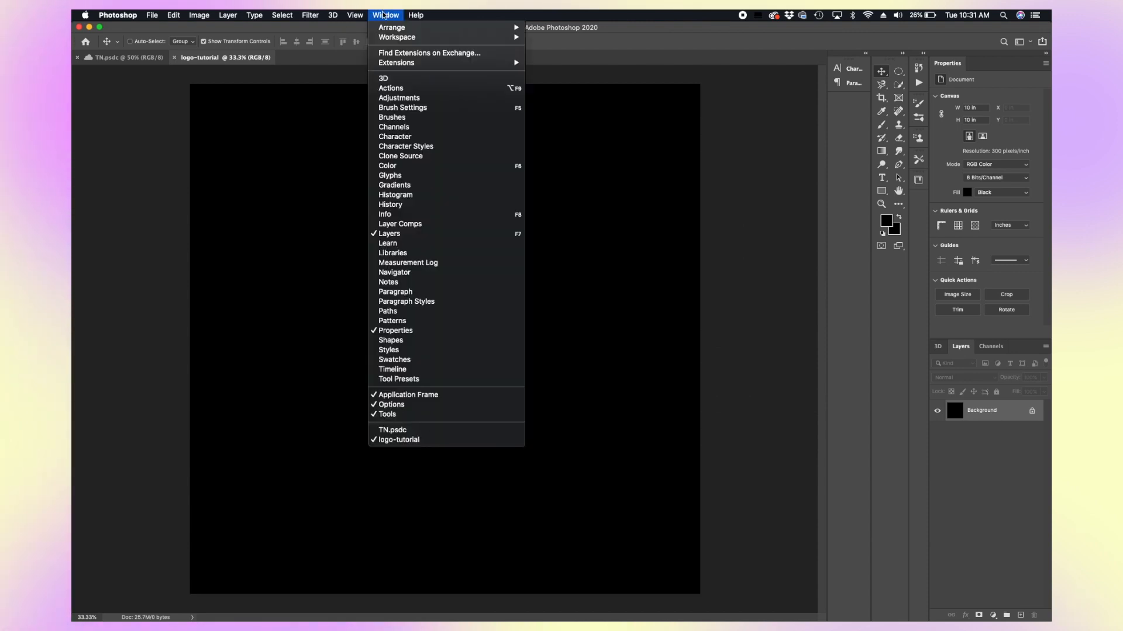
left_click(381, 236)
left_click(385, 14)
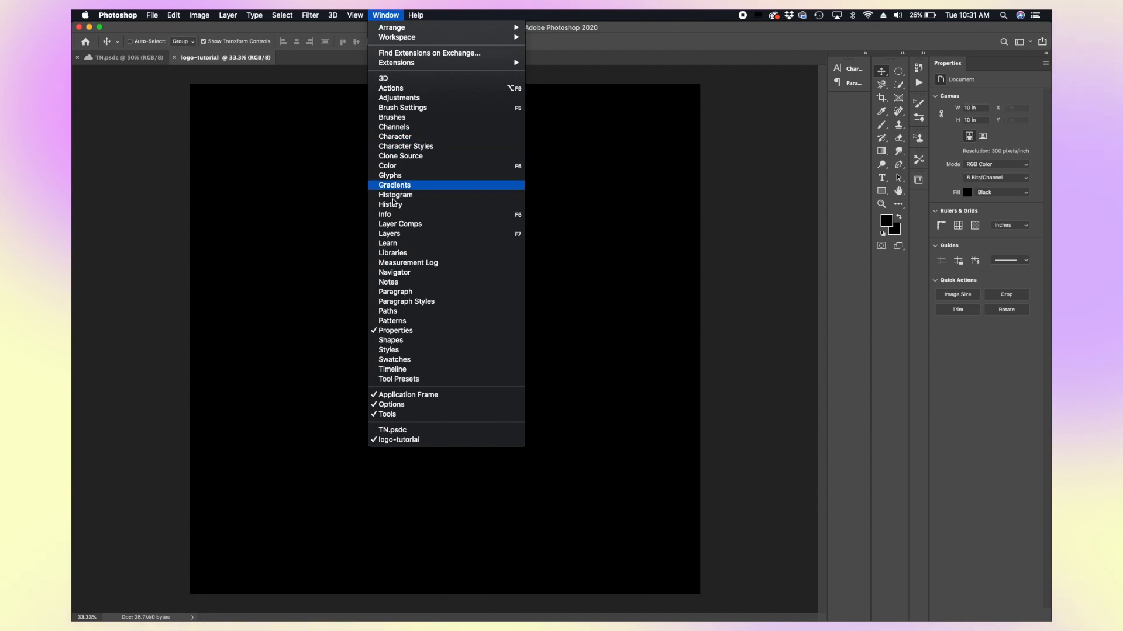
left_click(390, 234)
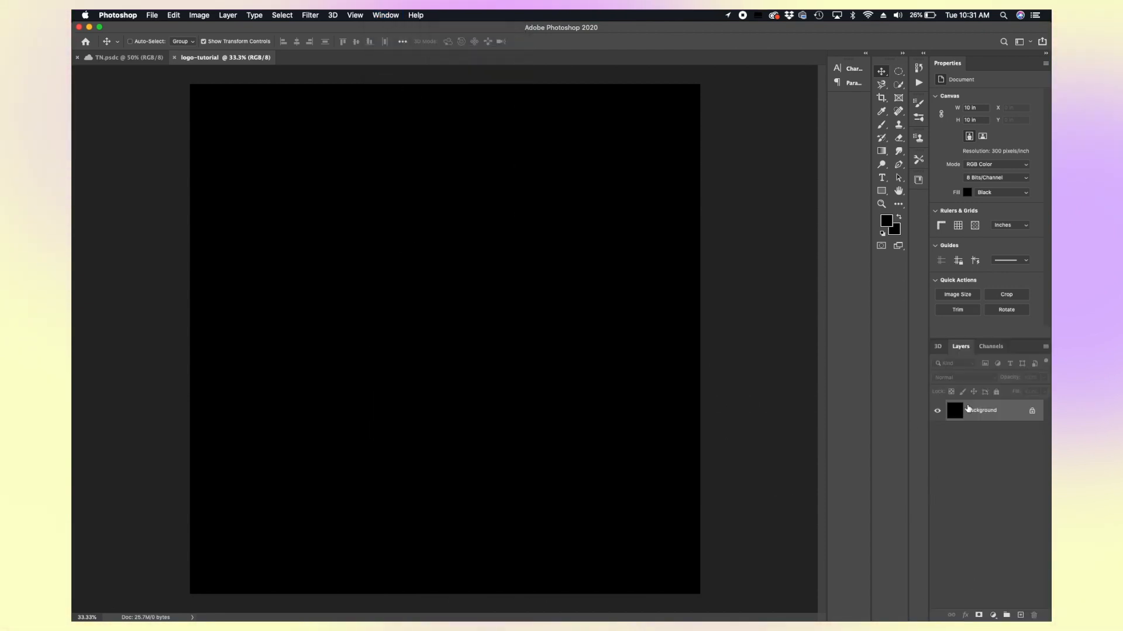
Step: Open the Character panel from the Window menu
left_click(386, 15)
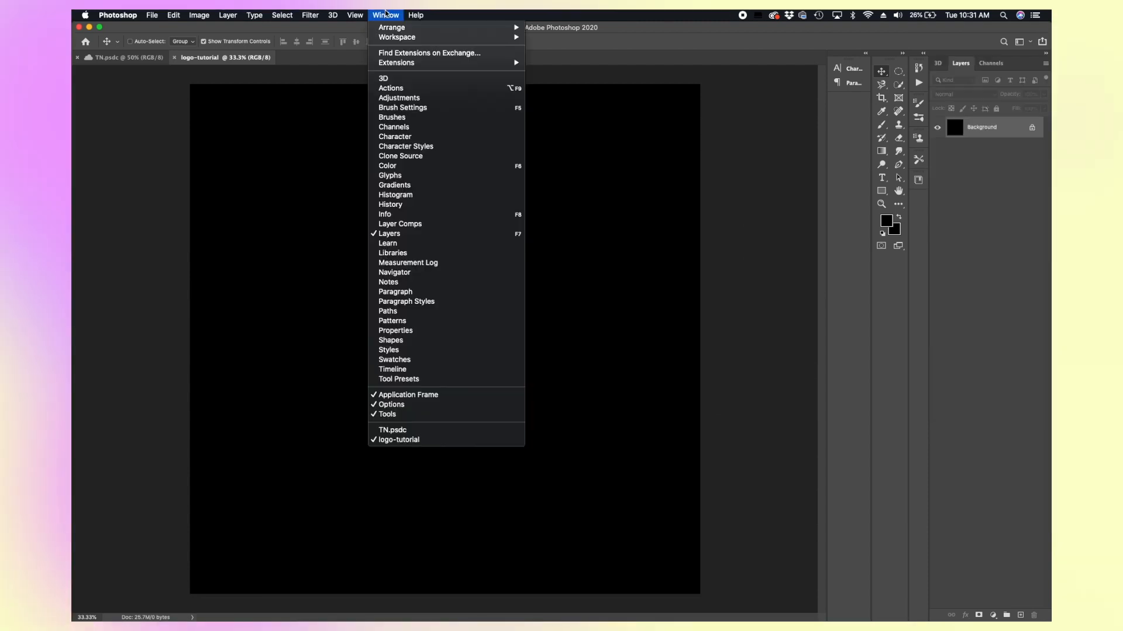
left_click(414, 137)
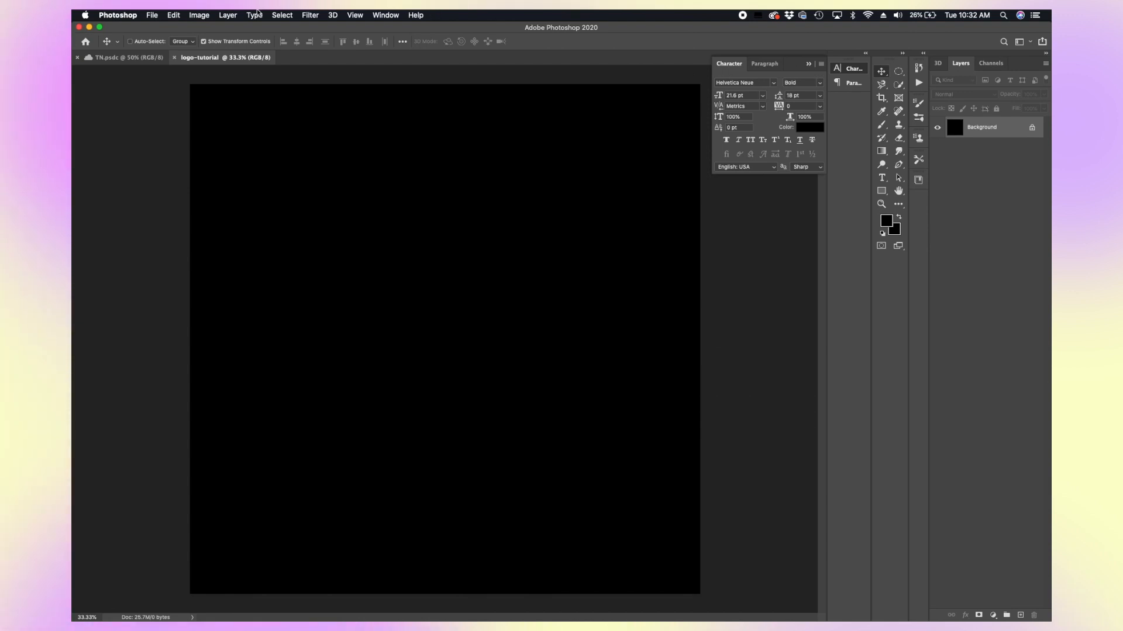
left_click(385, 16)
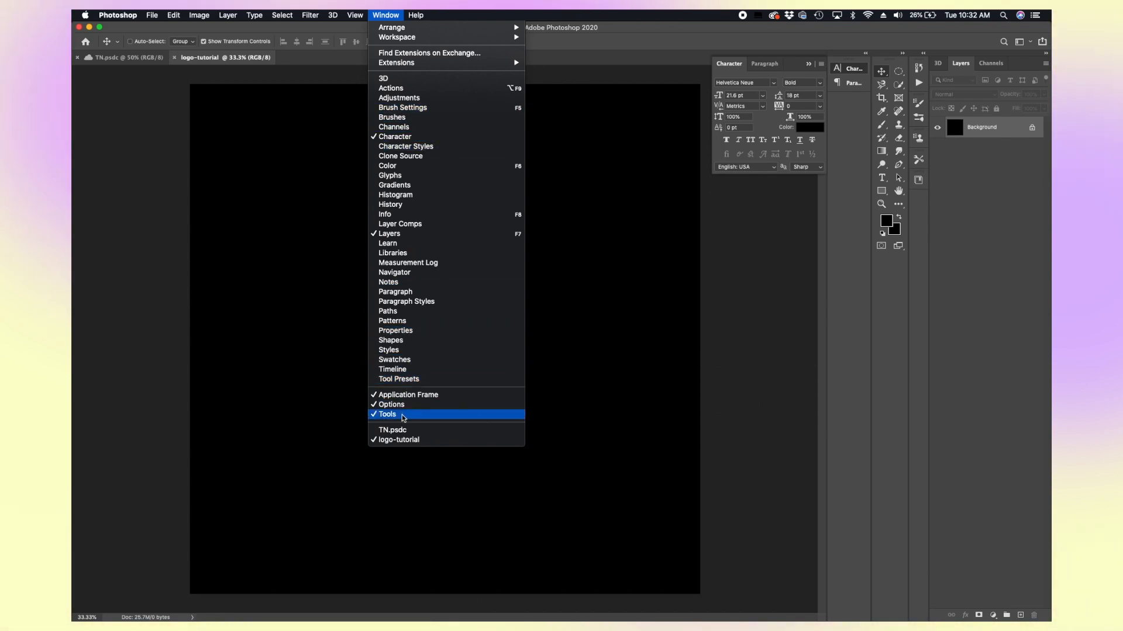
left_click(886, 273)
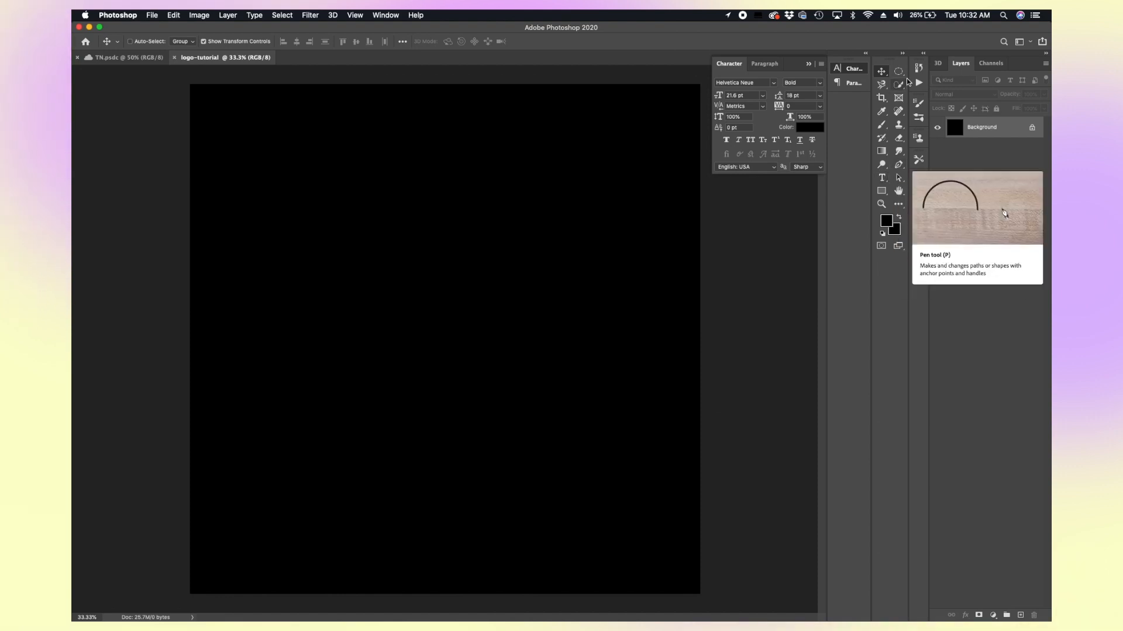
Step: Start a text layer near the canvas's upper left with the Type tool and type the first letters
left_click(899, 205)
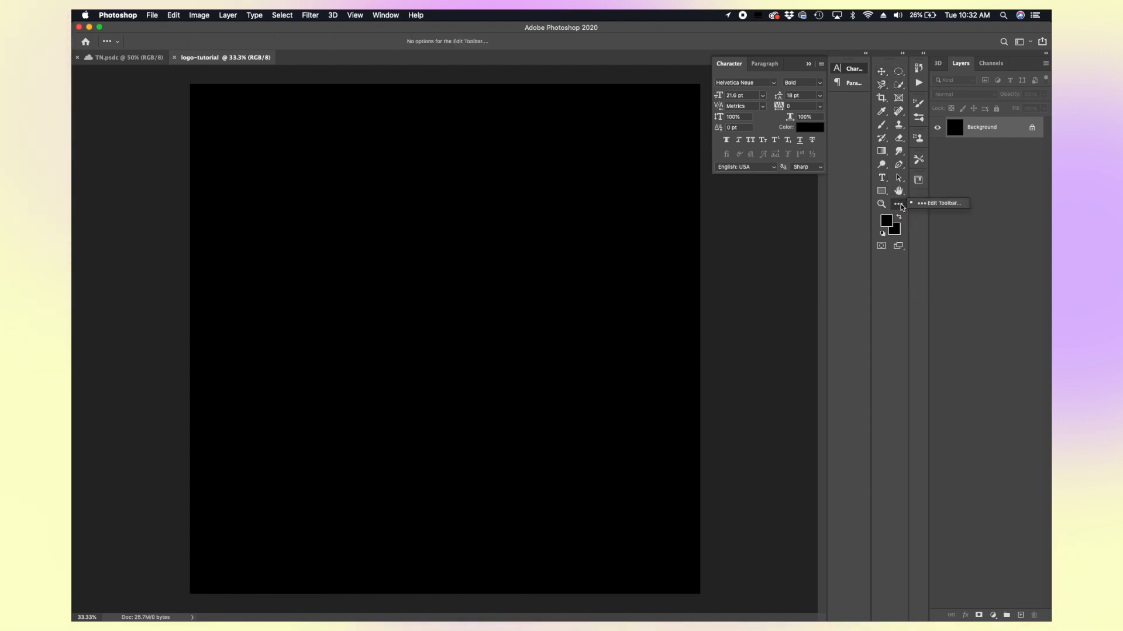
left_click(904, 209)
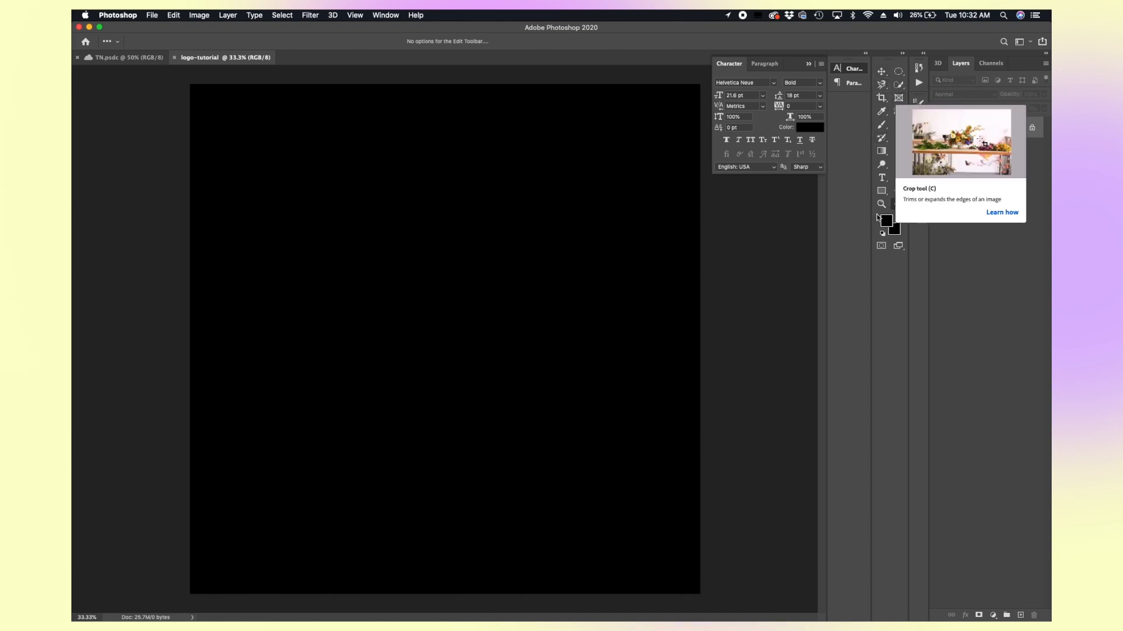
left_click(882, 178)
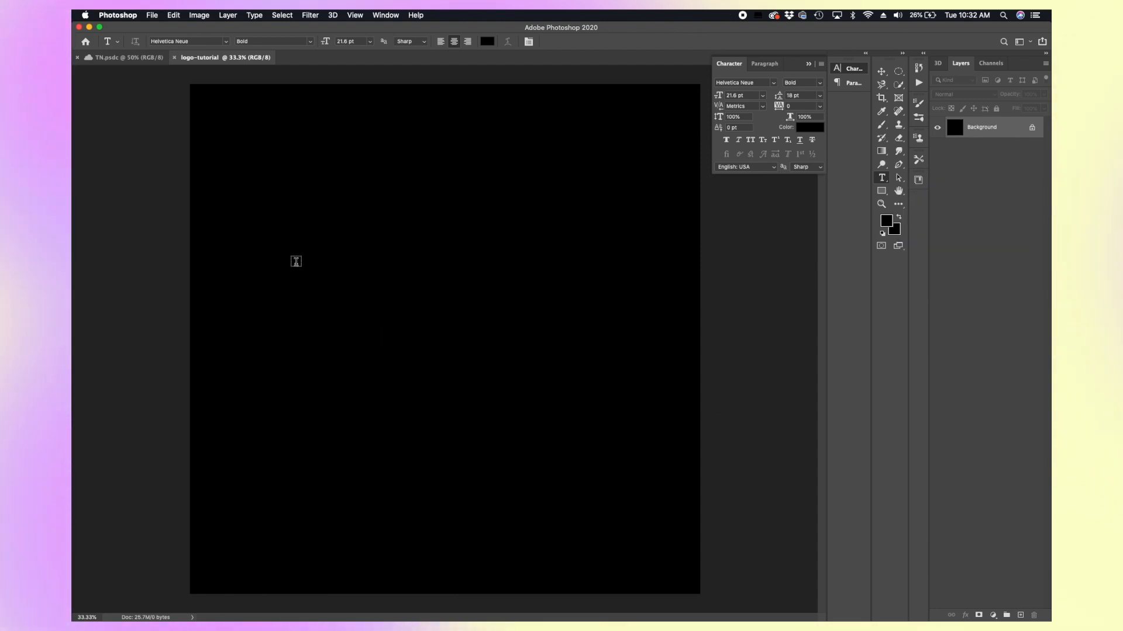
left_click(285, 212)
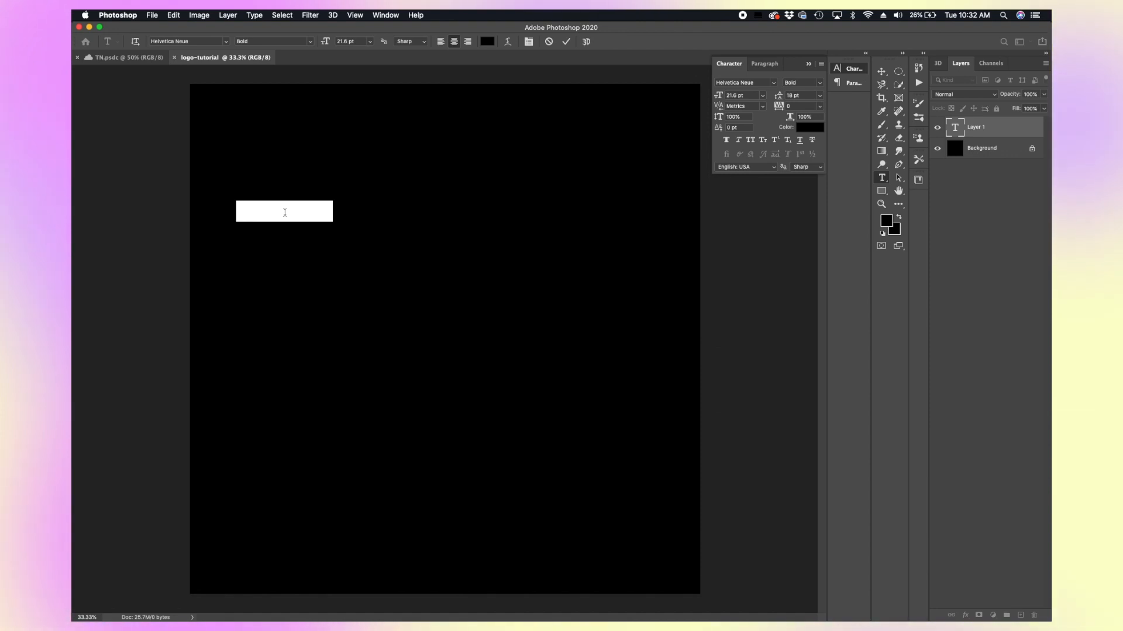
type("O")
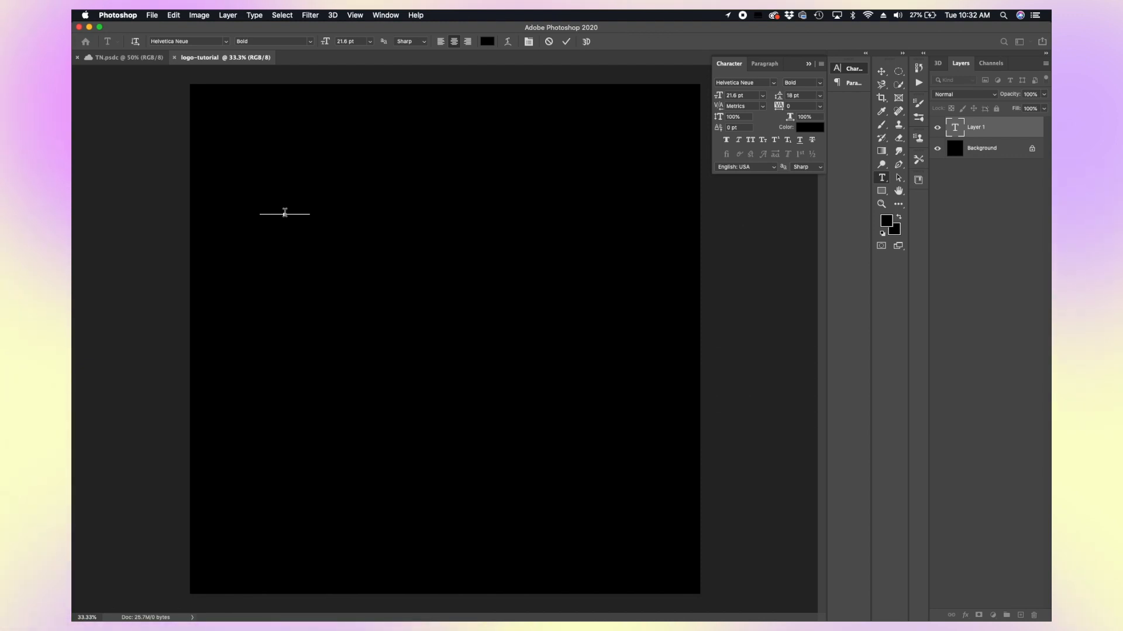
type("e a")
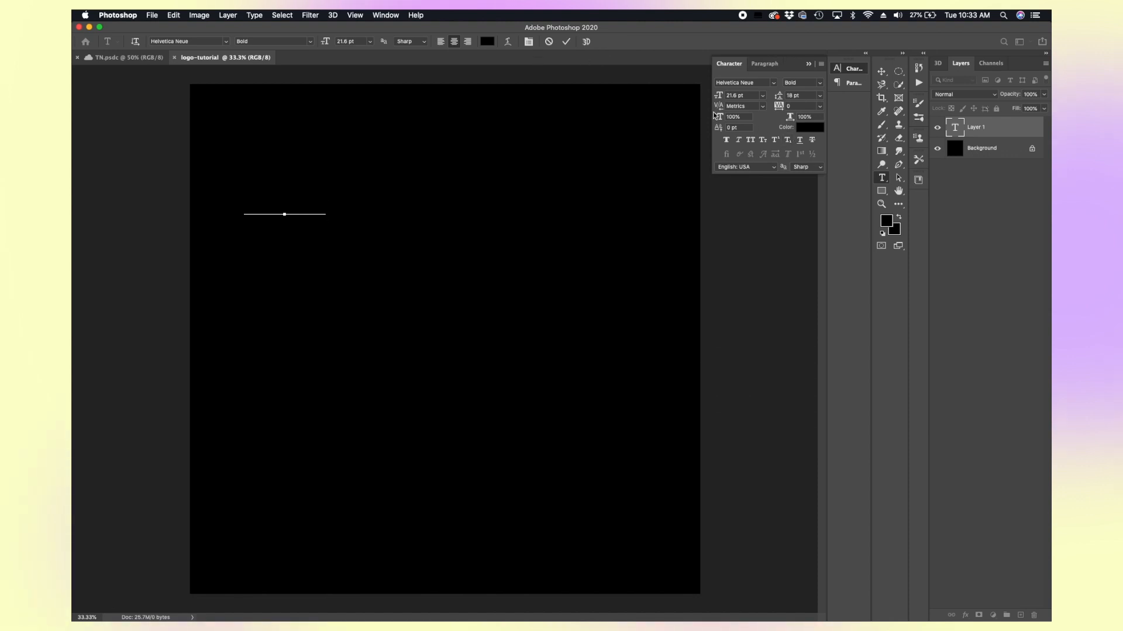
Step: Select the typed text and change its colour to white (ffffff)
left_click_drag(326, 202, 232, 196)
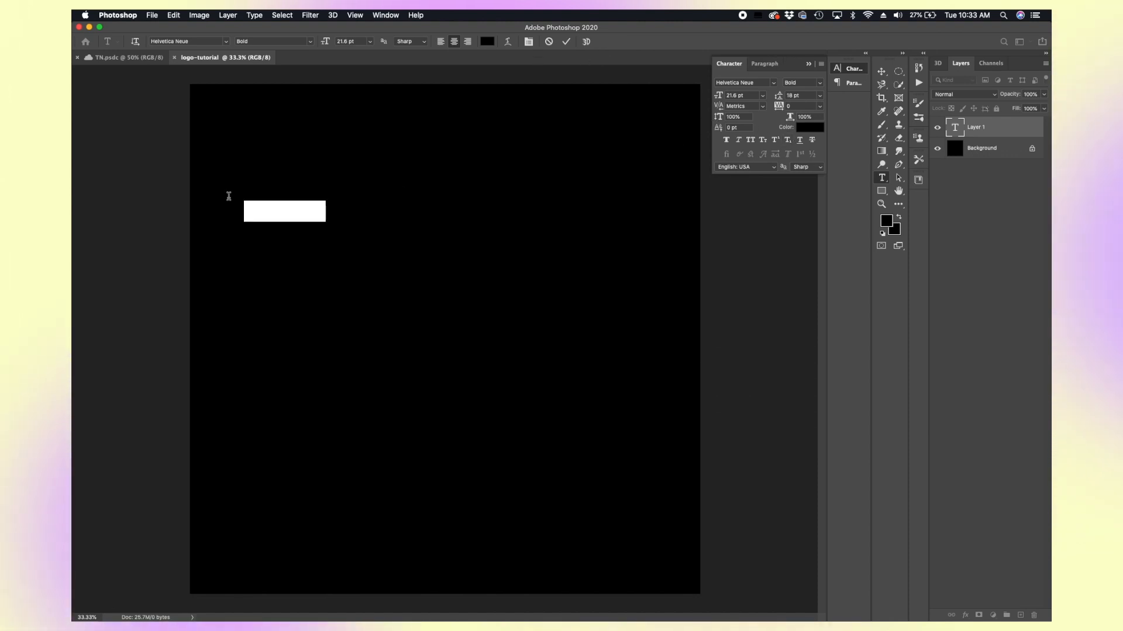
left_click(803, 128)
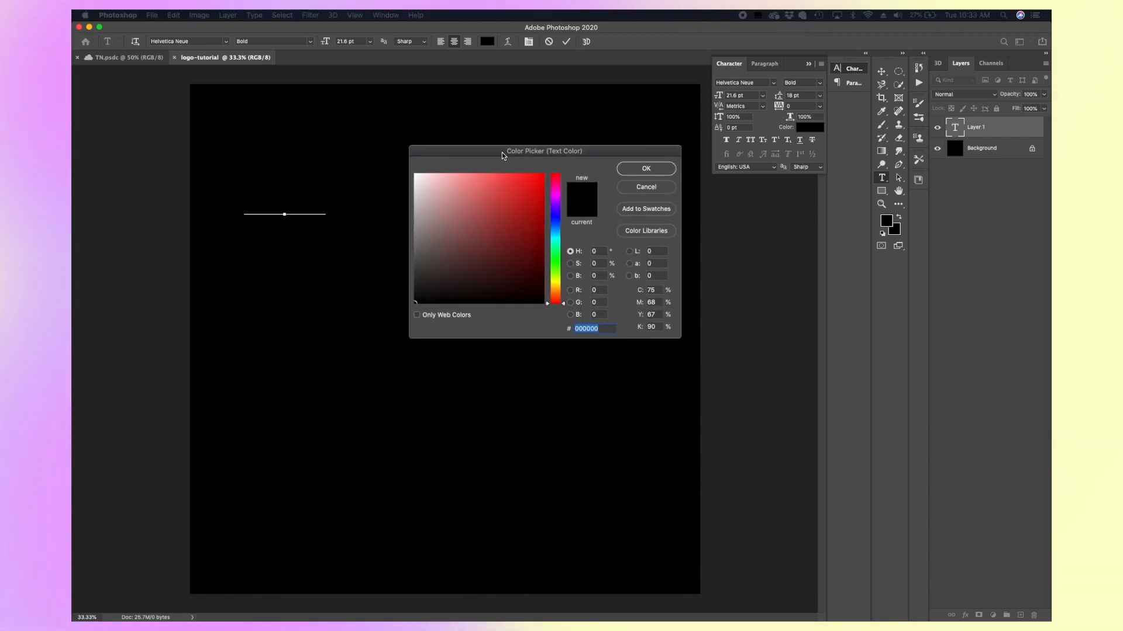
left_click_drag(453, 250, 422, 182)
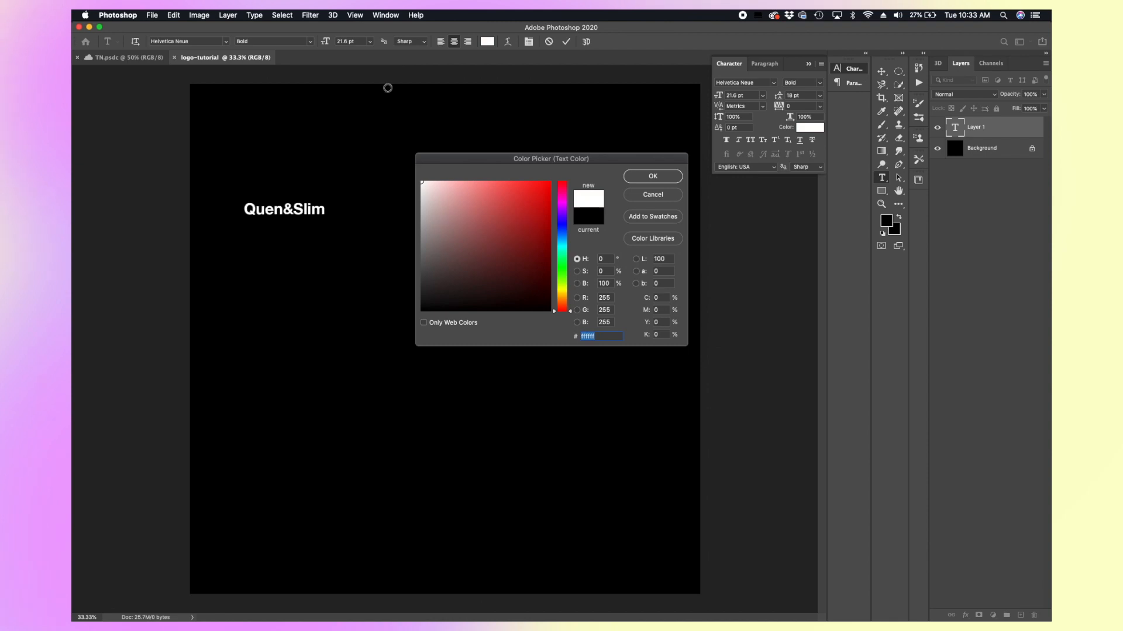
left_click(653, 177)
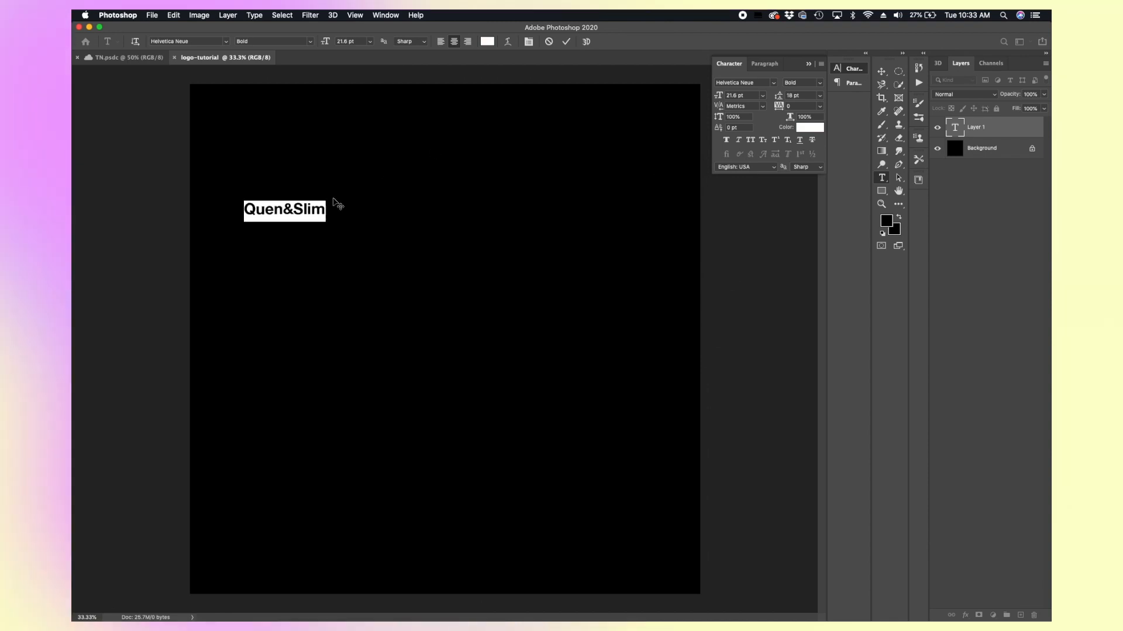
Step: Insert the missing e so the text reads Queen&Slim and commit the text
left_click(272, 209)
type("e")
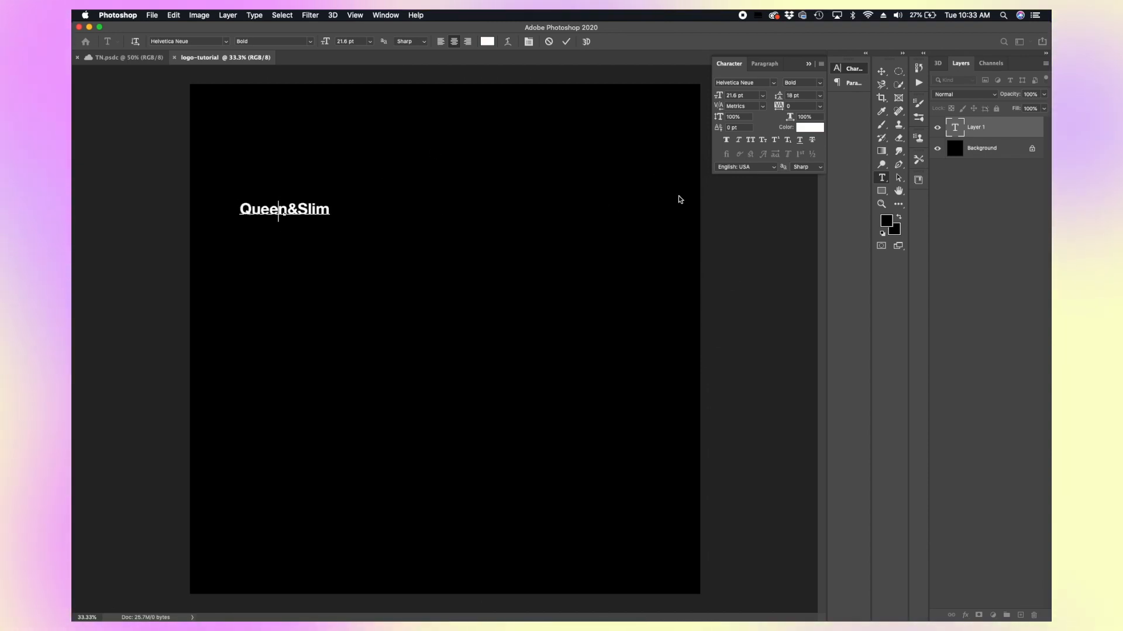
left_click(568, 41)
Step: Set the text's font size to 82 pt
key("v")
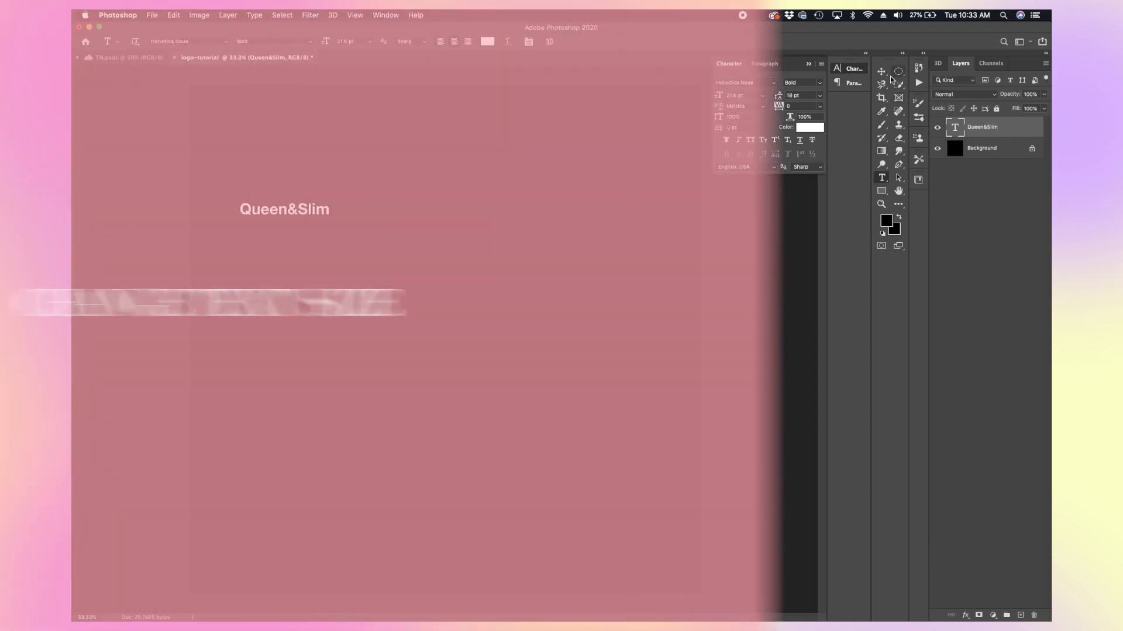
key("super+t")
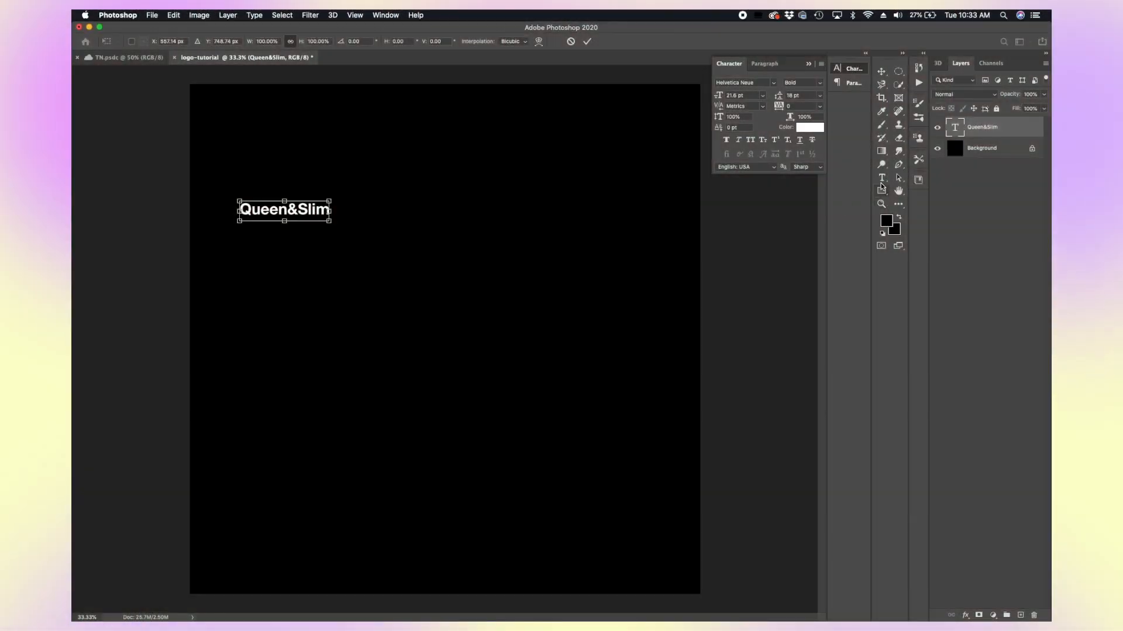
left_click(882, 180)
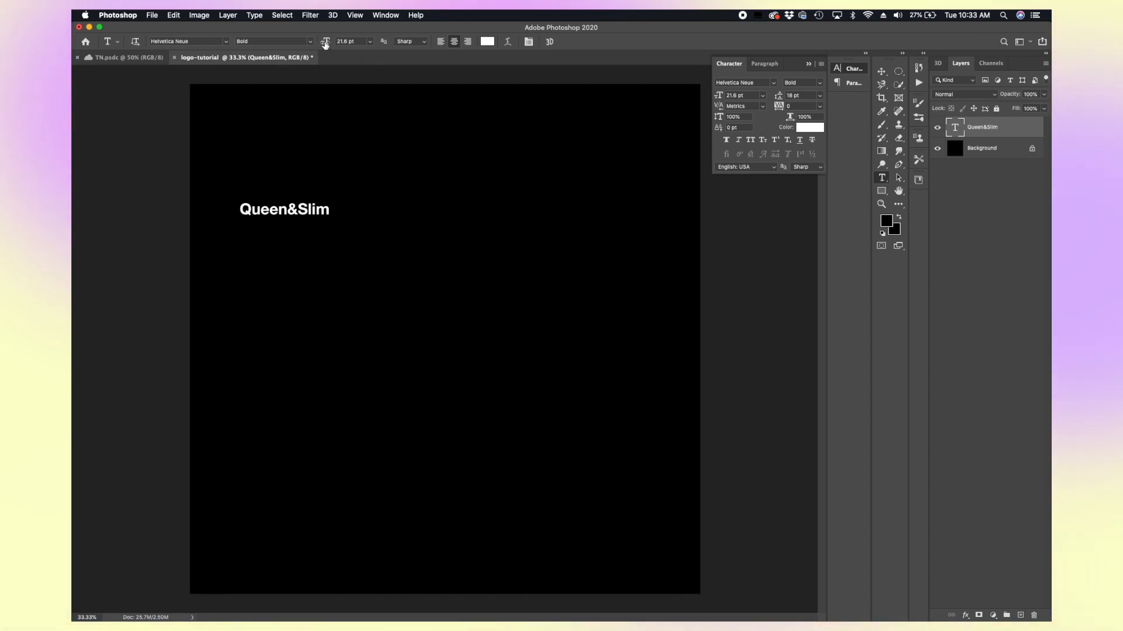
left_click_drag(325, 44, 289, 40)
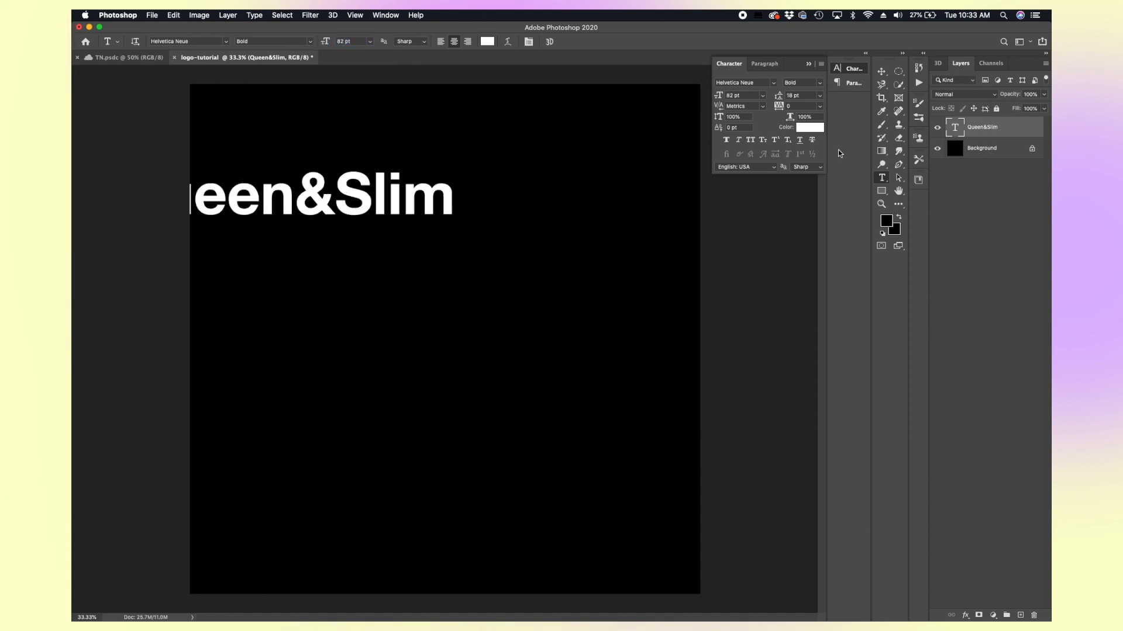
Step: Move the text to the middle of the canvas and scale it up to about 110 pt
left_click(881, 71)
left_click_drag(419, 157, 536, 242)
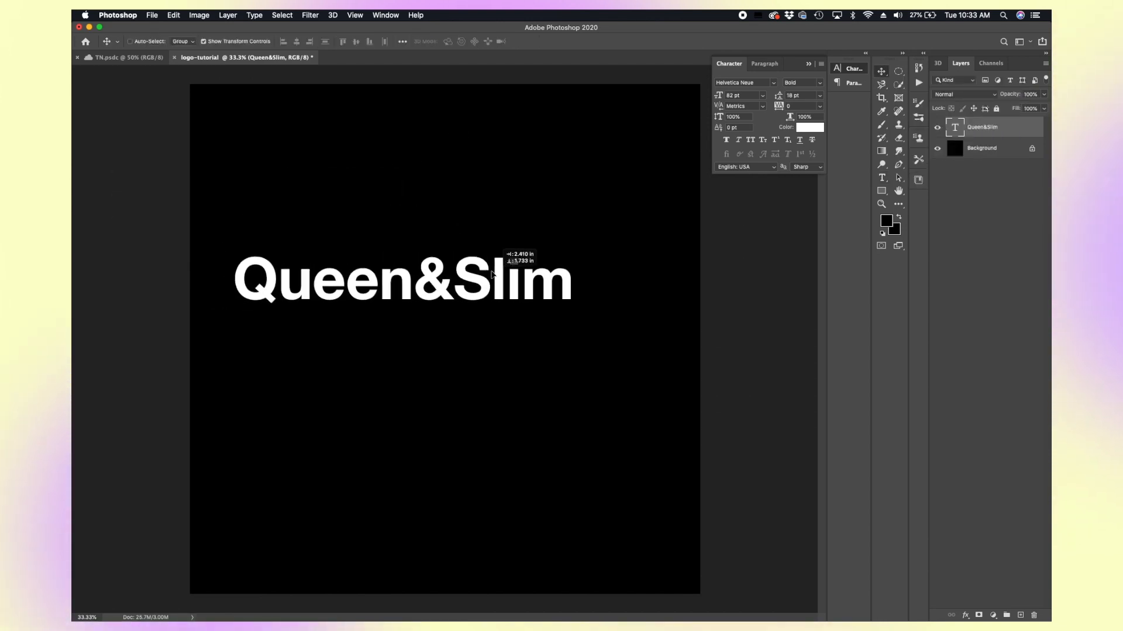
left_click_drag(568, 304, 678, 404)
mouse_move(586, 281)
left_mouse_down()
mouse_move(555, 282)
mouse_move(579, 289)
left_mouse_up()
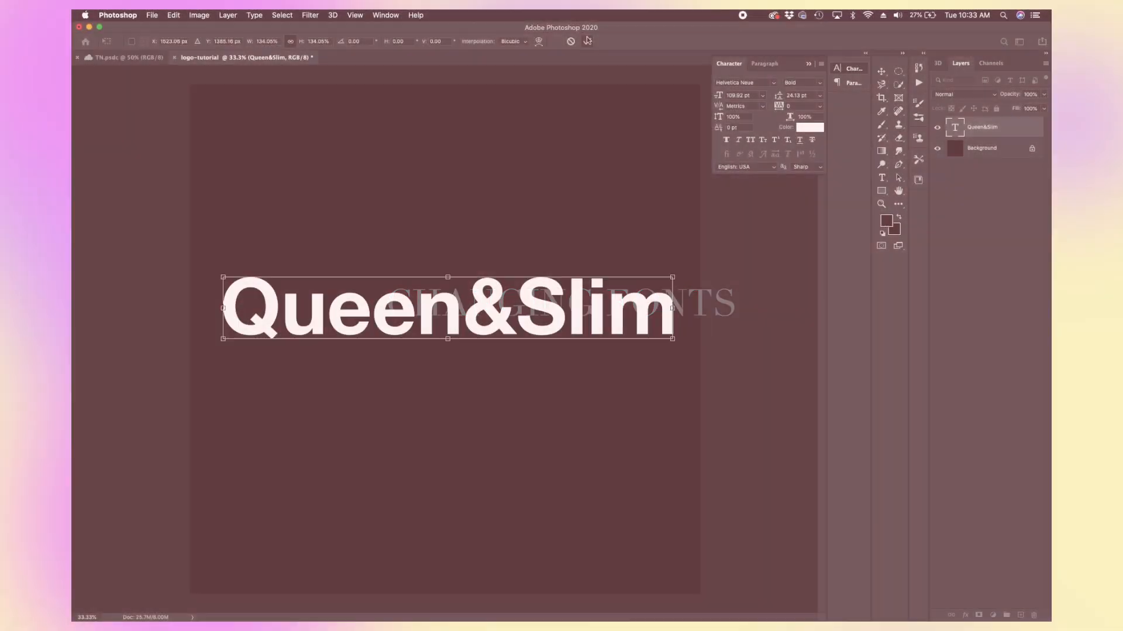
left_click(587, 41)
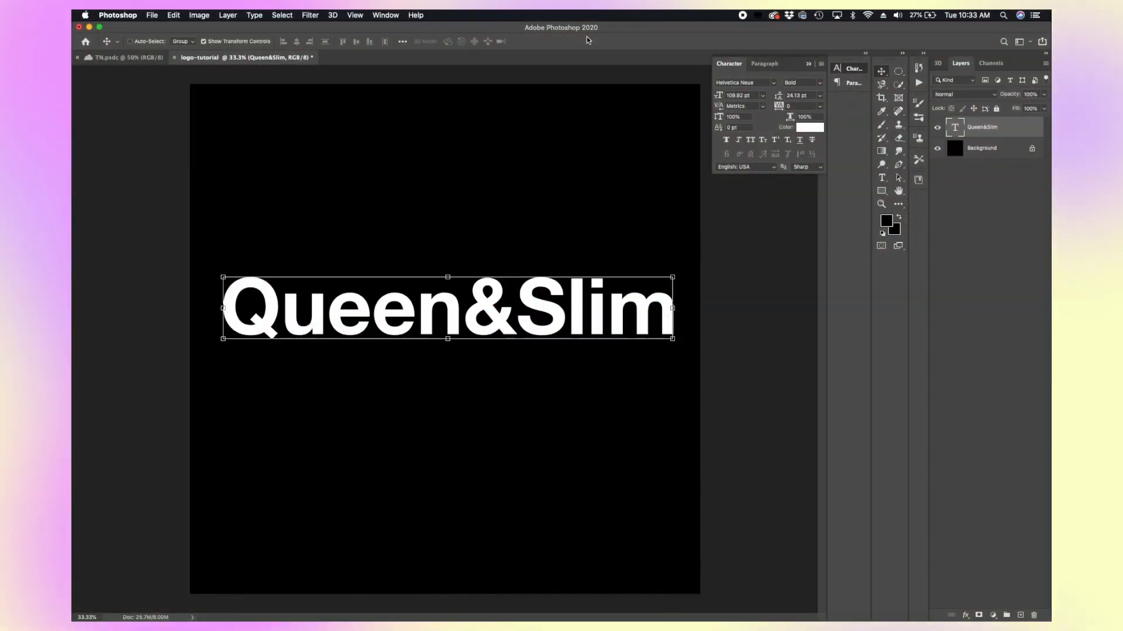
left_click(951, 426)
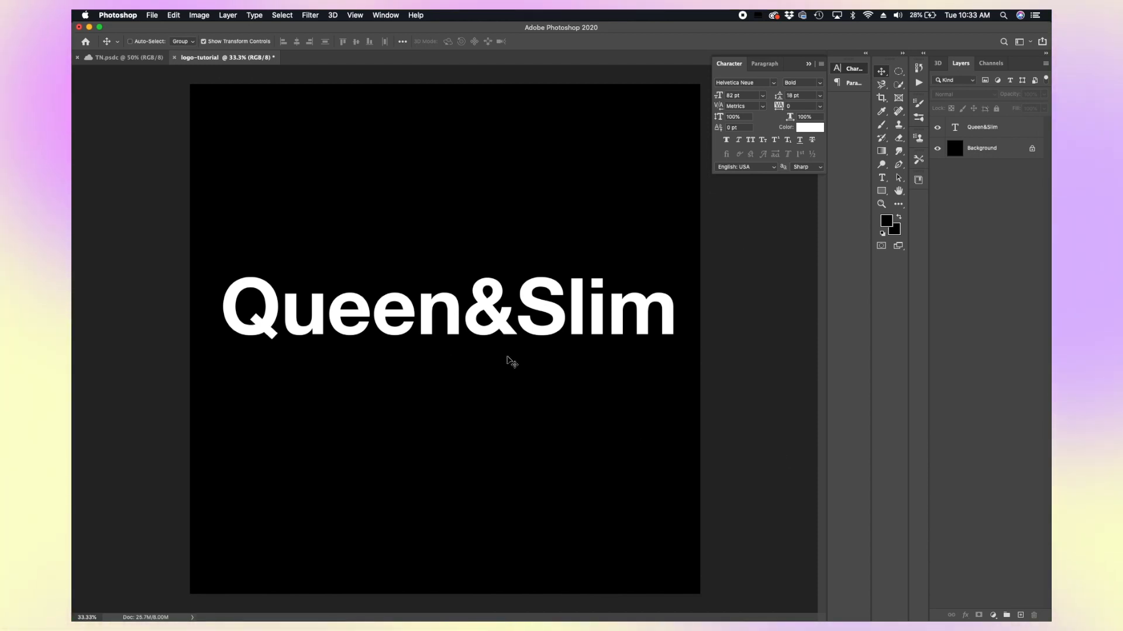
Step: Browse the installed fonts in the font list
left_click(774, 85)
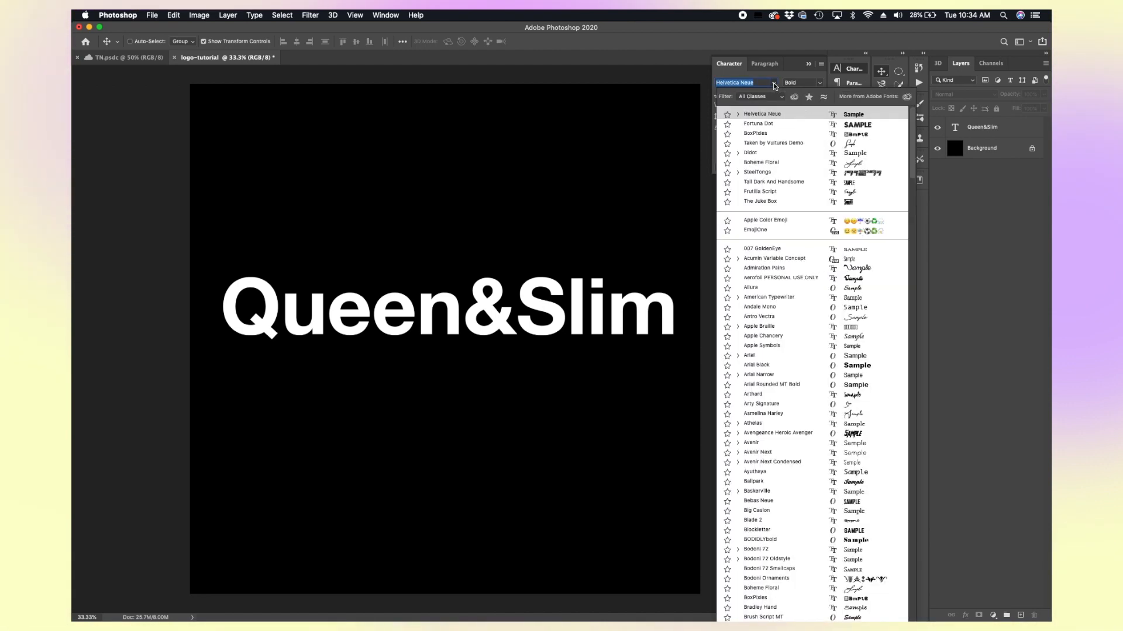
scroll(763, 338, "down", 20)
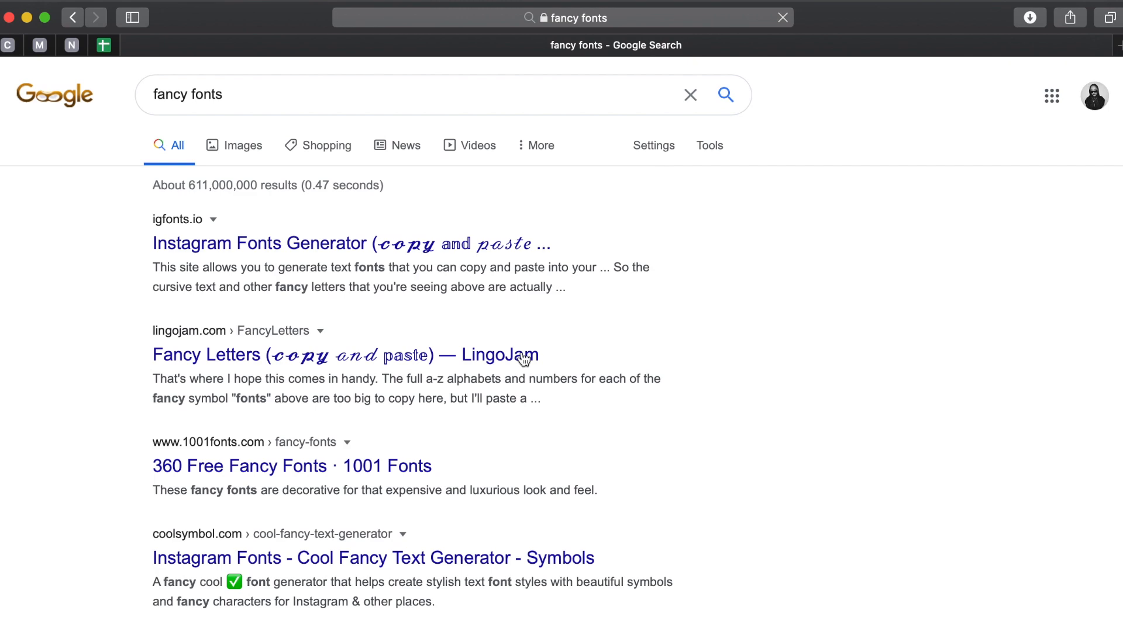
scroll(579, 421, "down", 5)
Step: In the browser, open 1001 Fonts' fancy handwritten fonts and download the Adine Kirnberg font
left_click(401, 222)
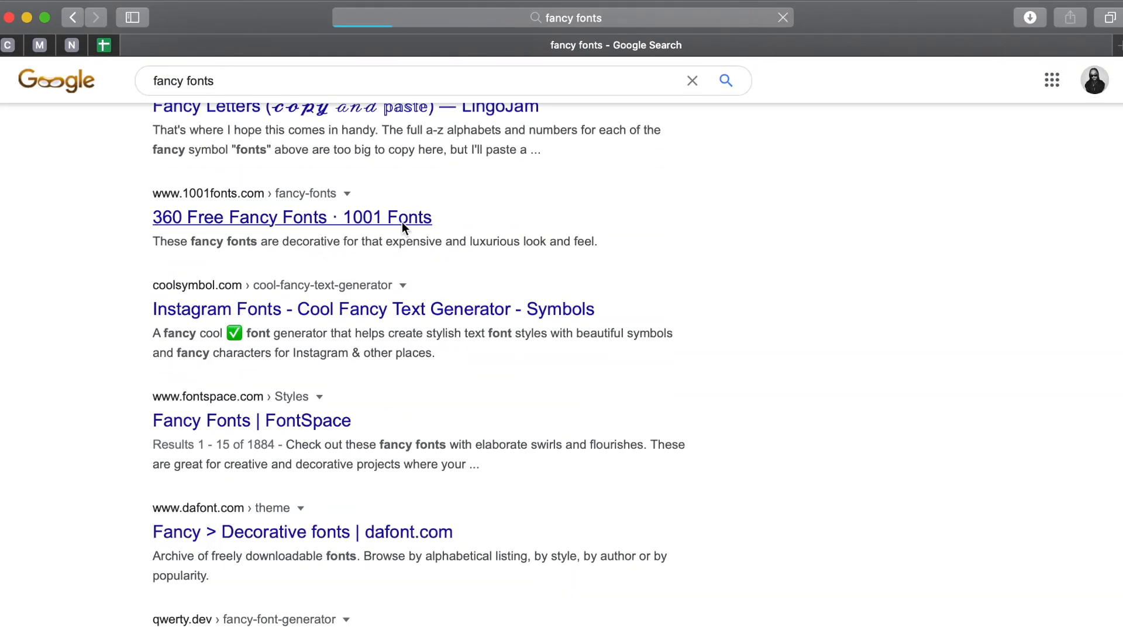
scroll(408, 576, "down", 15)
left_click(482, 466)
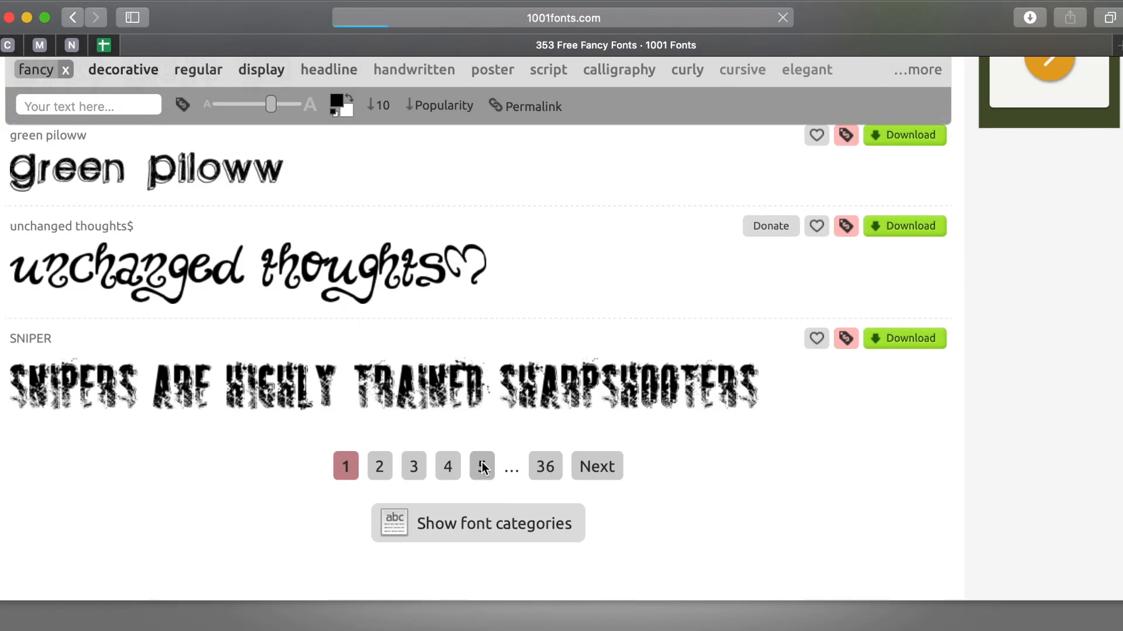
scroll(482, 462, "down", 3)
left_click(416, 233)
scroll(602, 504, "down", 5)
left_click(900, 372)
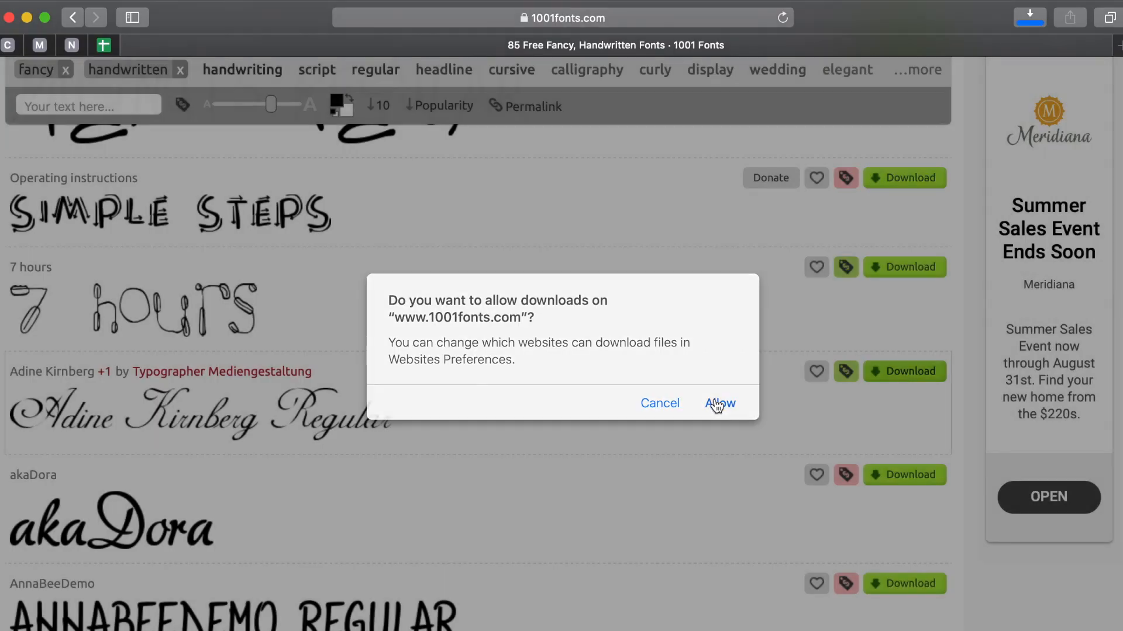
left_click(648, 401)
Step: Install the downloaded font file from the Downloads folder through Font Book
left_click(1031, 22)
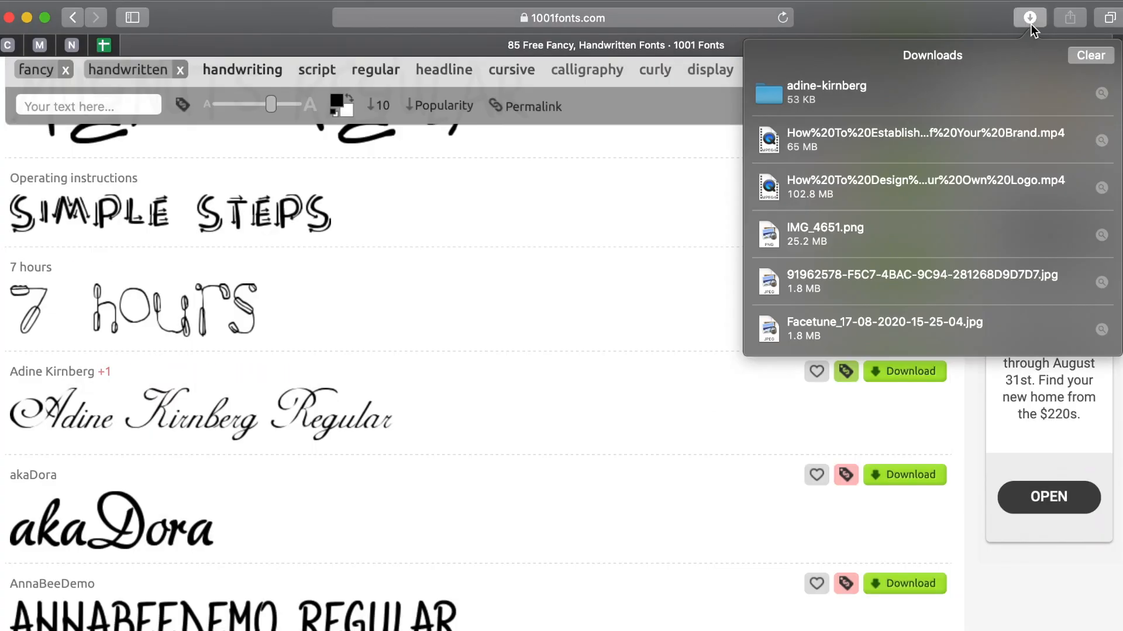
left_click(1031, 22)
left_click(26, 18)
left_click(364, 630)
left_click(281, 519)
left_click(695, 111)
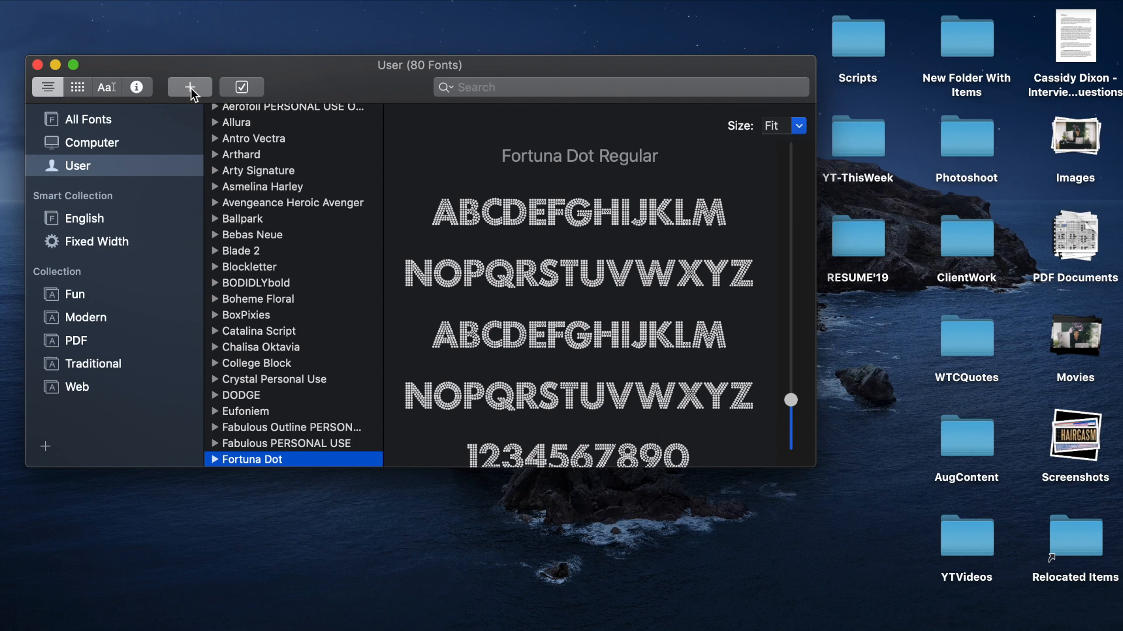
left_click(190, 89)
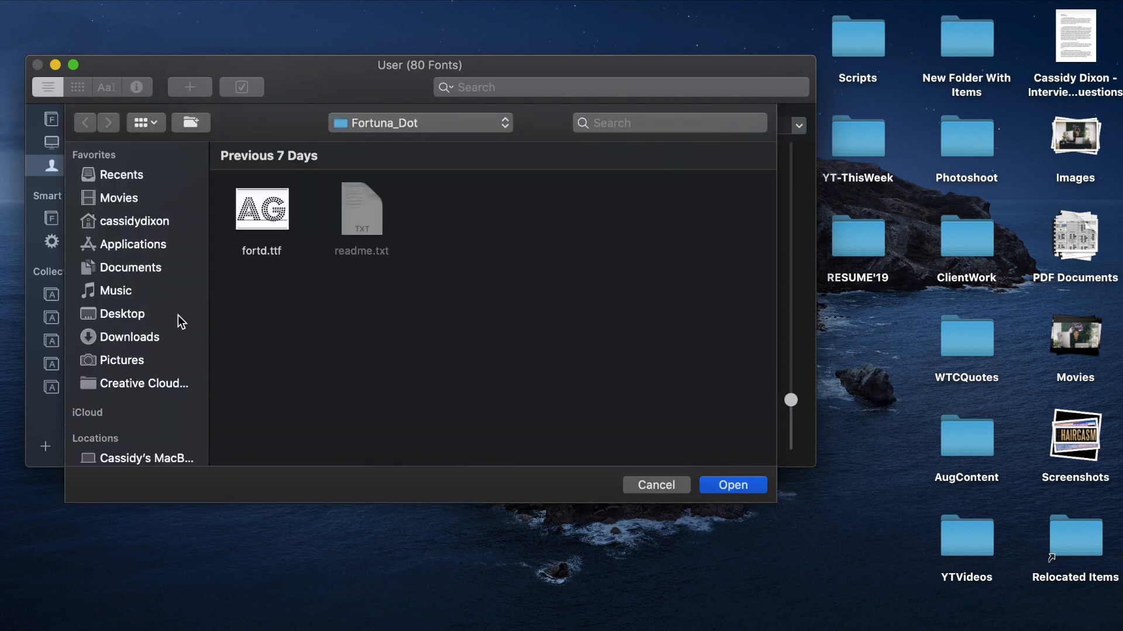
left_click(152, 336)
left_click(461, 198)
left_click(728, 484)
Step: Review the fonts listed in Font Book and close it
left_click_drag(658, 63, 653, 25)
scroll(249, 270, "up", 5)
left_click(281, 106)
left_click(32, 28)
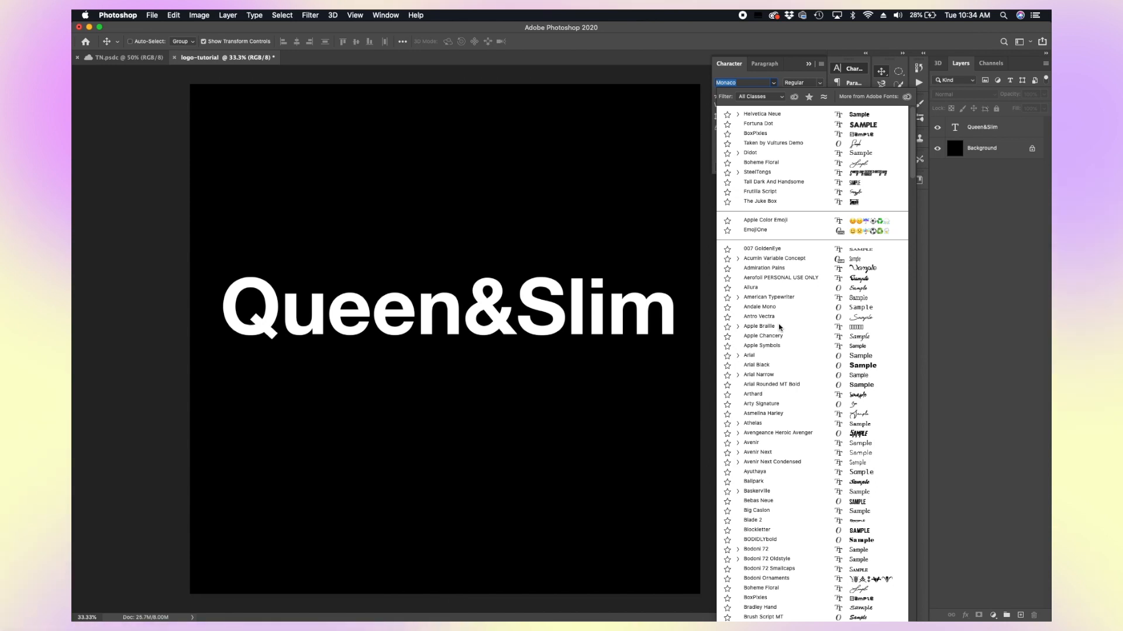
Step: Select all the text on the layer and apply the Ballpark Weiner font
left_click(922, 317)
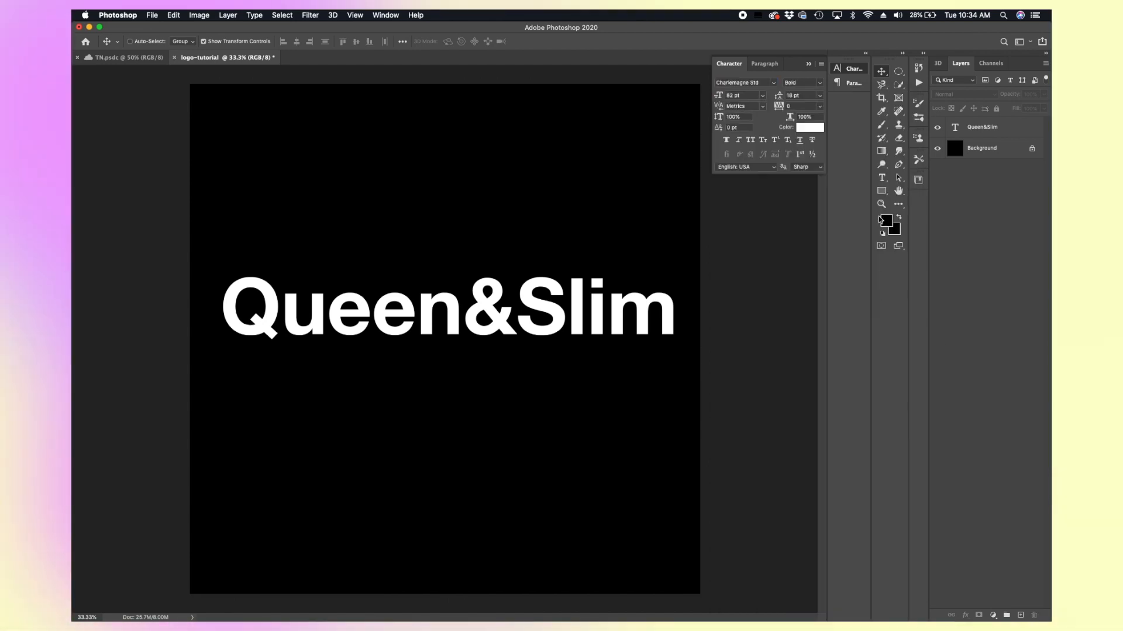
left_click(883, 176)
left_click_drag(678, 319, 228, 238)
left_click(773, 82)
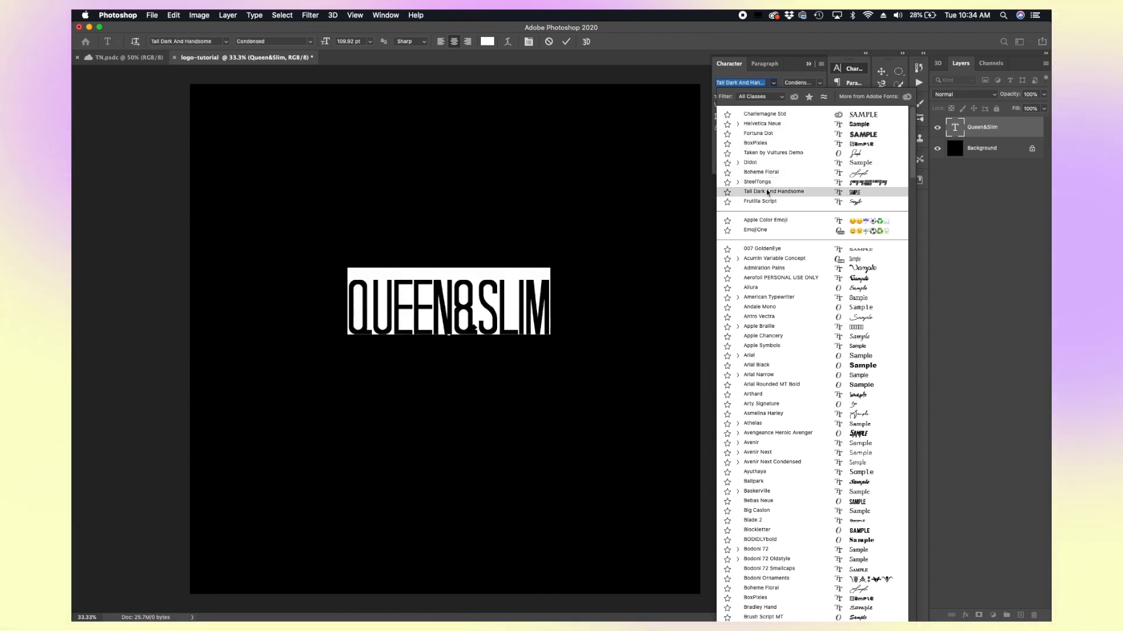
scroll(766, 234, "down", 7)
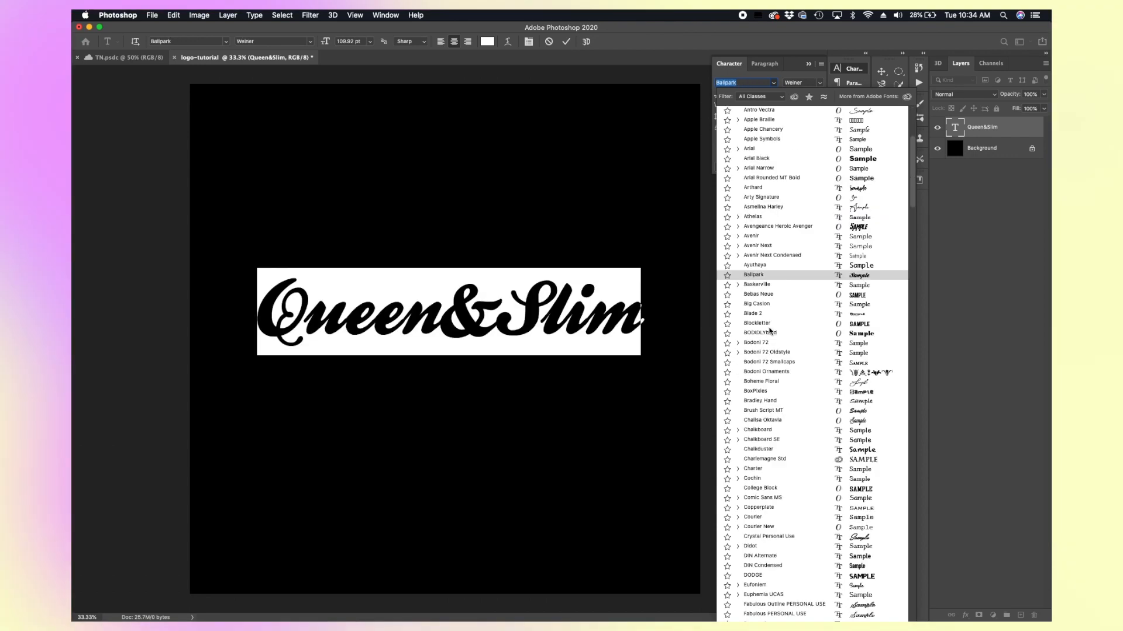
left_click(754, 274)
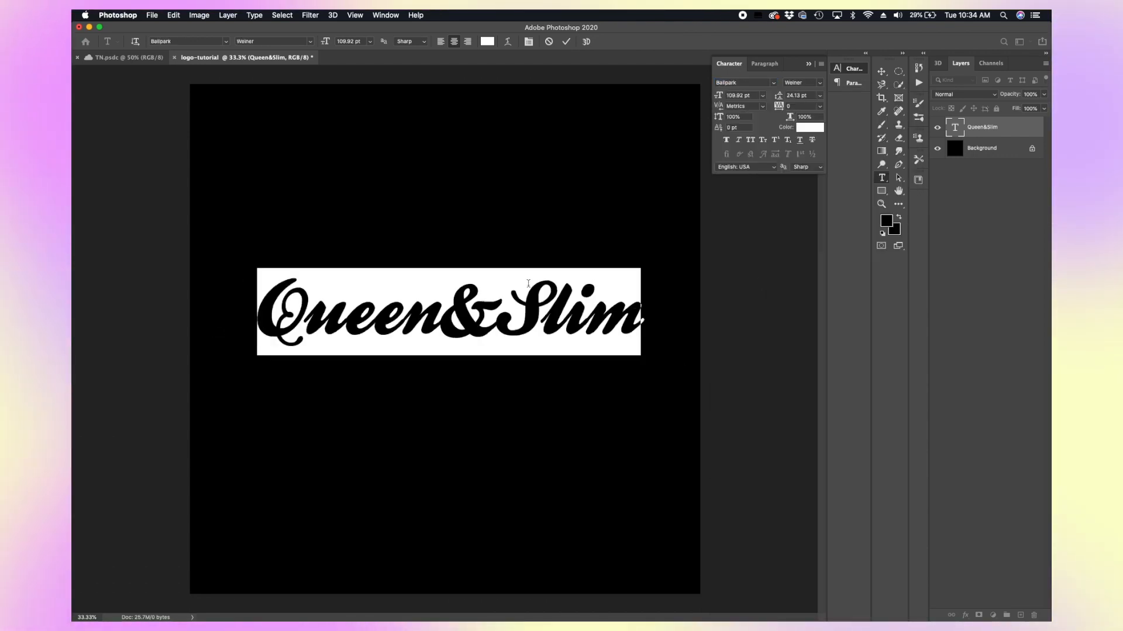
Step: Select the word Slim and set it in the Fortuna Dot font
left_click_drag(498, 330, 692, 332)
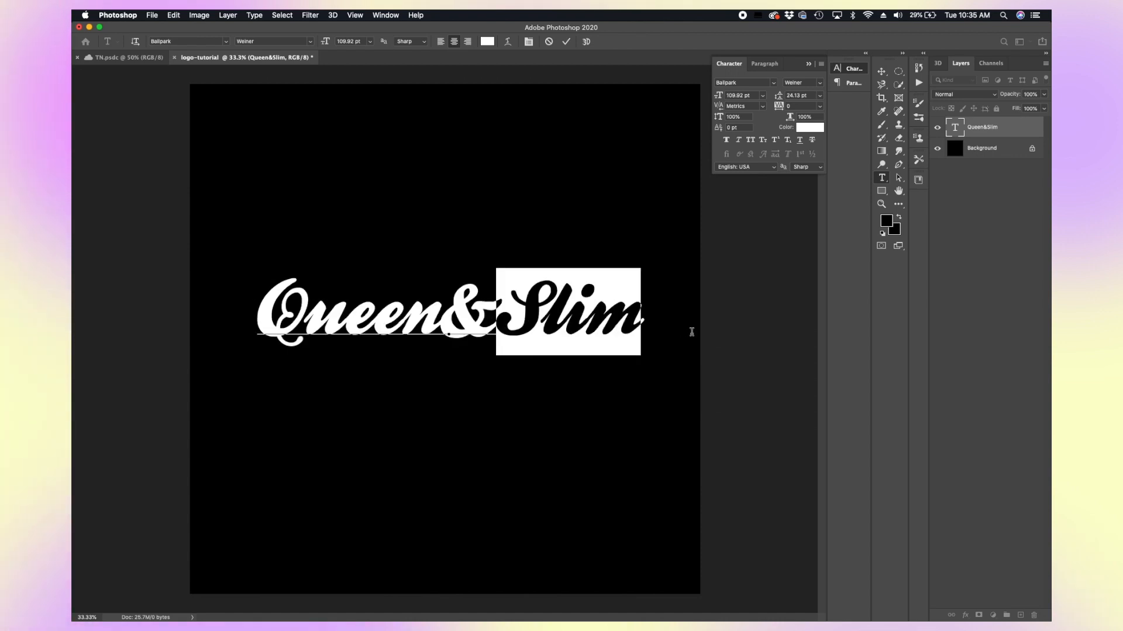
left_click(774, 82)
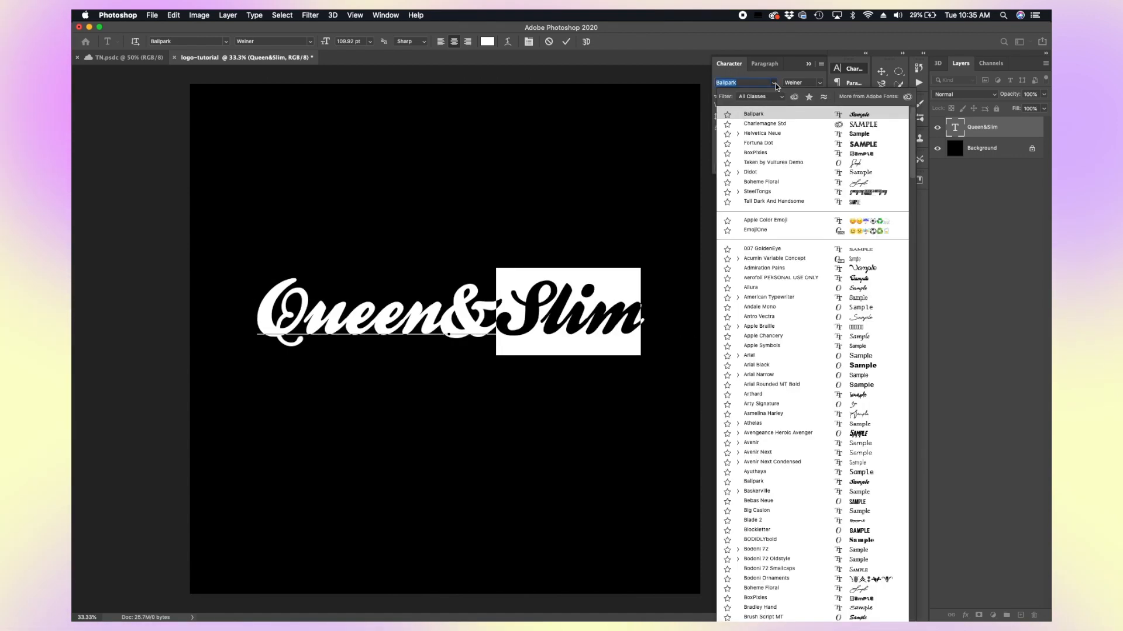
left_click(778, 143)
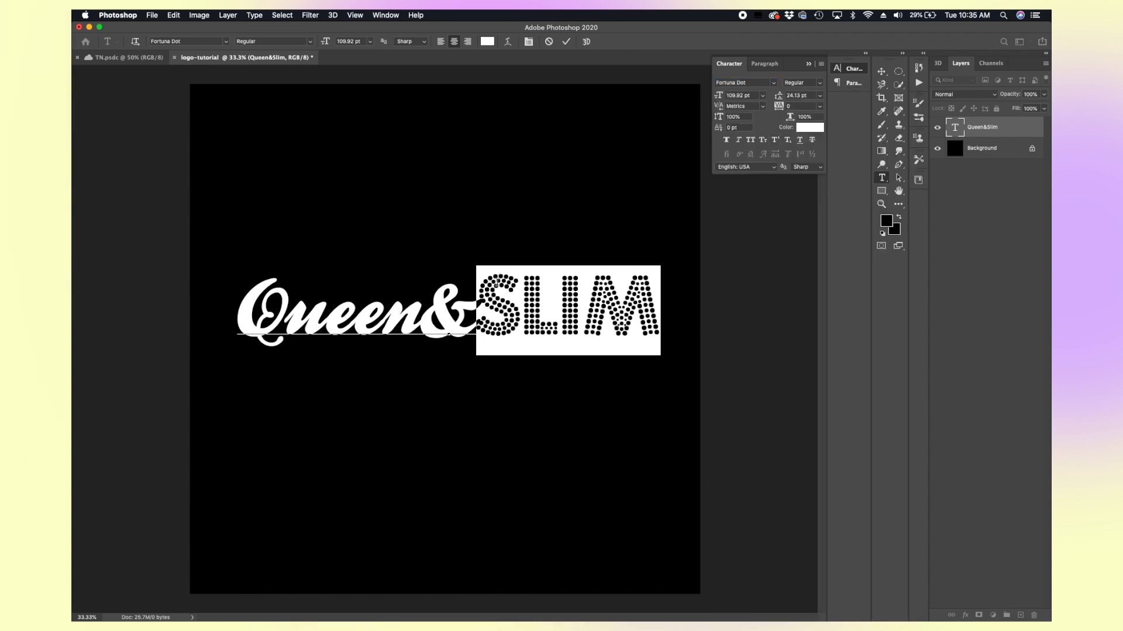
Step: Delete Slim from the text layer so it reads Queen&, and commit it
left_click(496, 283)
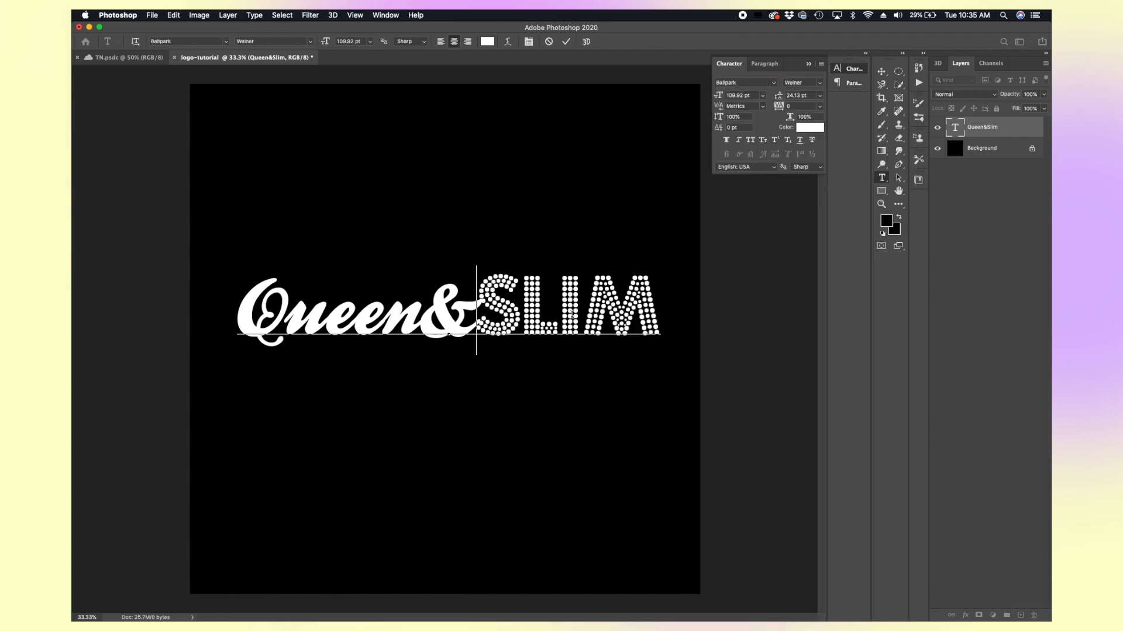
left_click(657, 321, "shift")
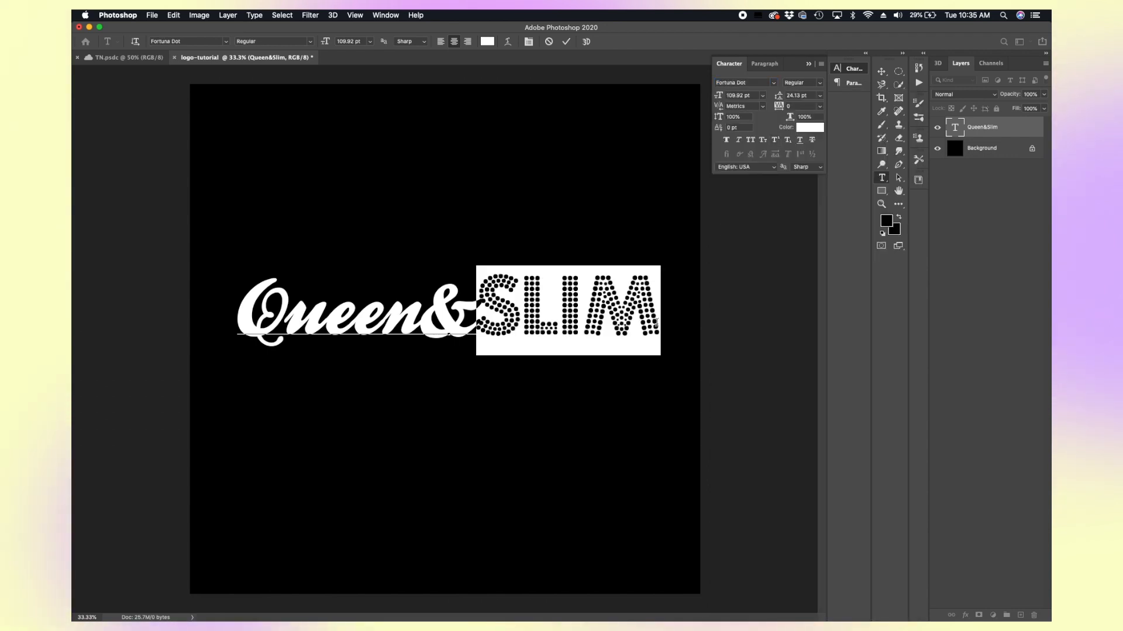
key("BackSpace")
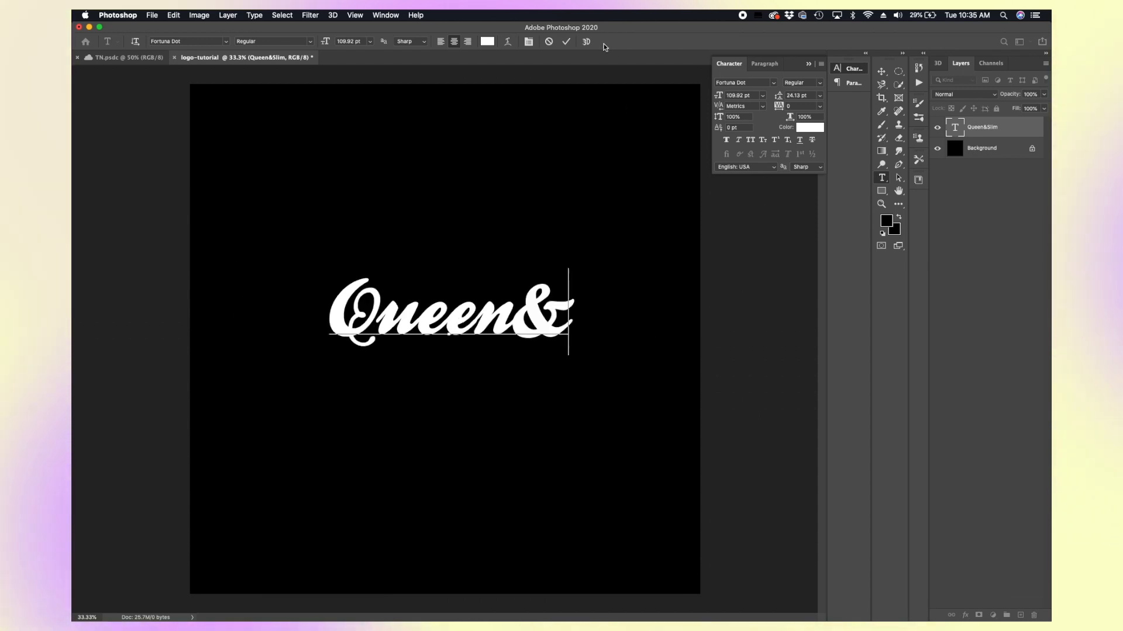
left_click(566, 43)
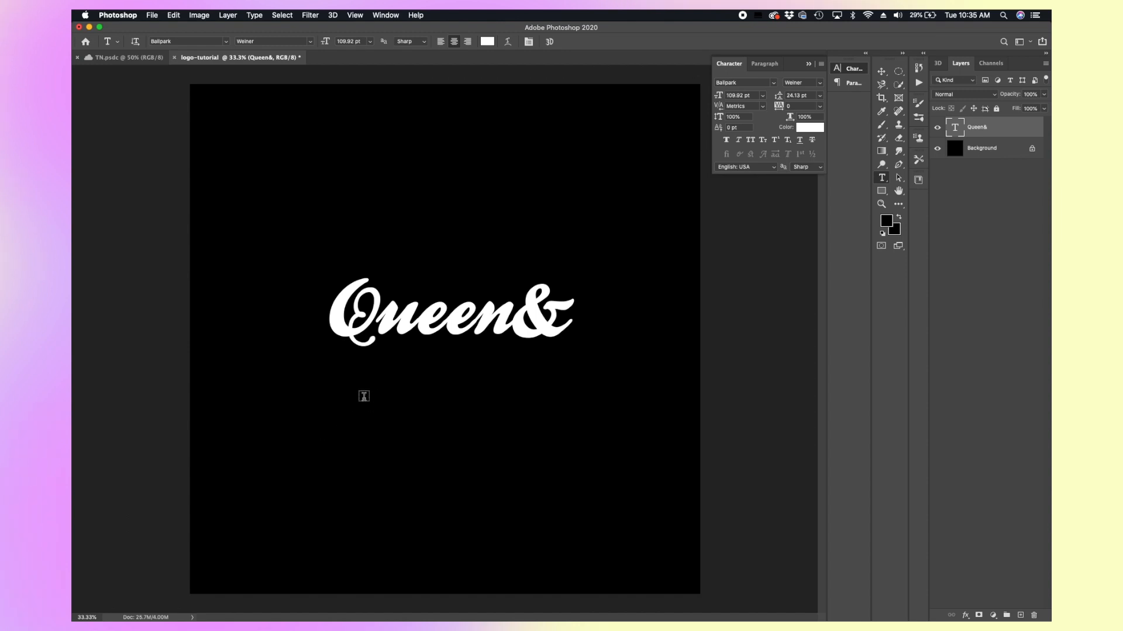
Step: Add a new text layer reading SLIM in Fortuna Dot below Queen& and commit it
left_click(336, 411)
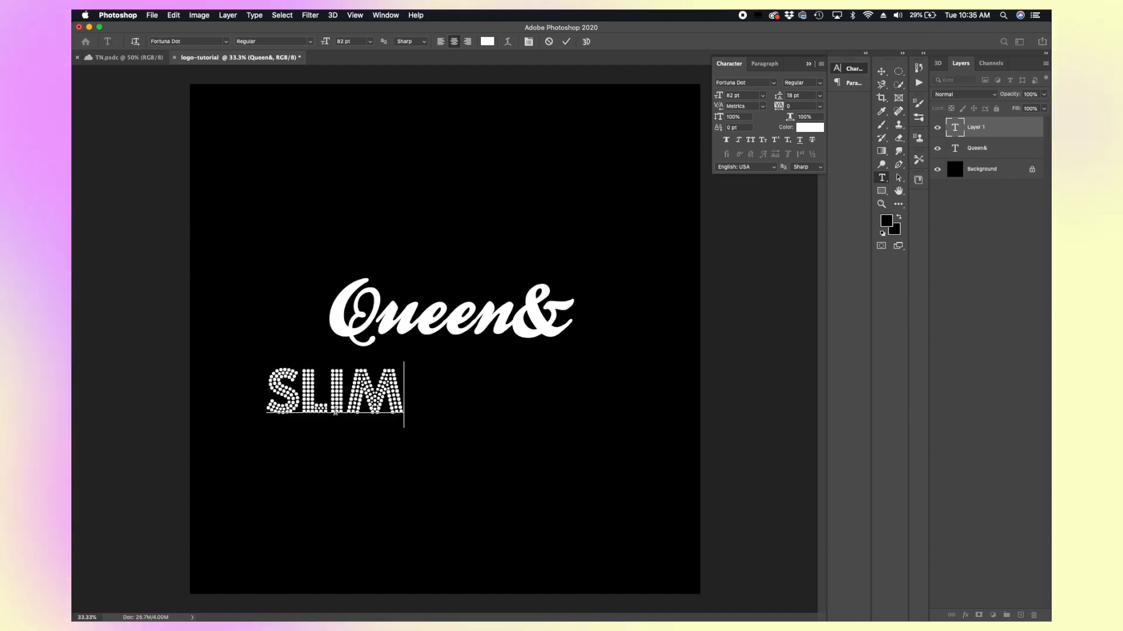
left_click_drag(406, 399, 230, 391)
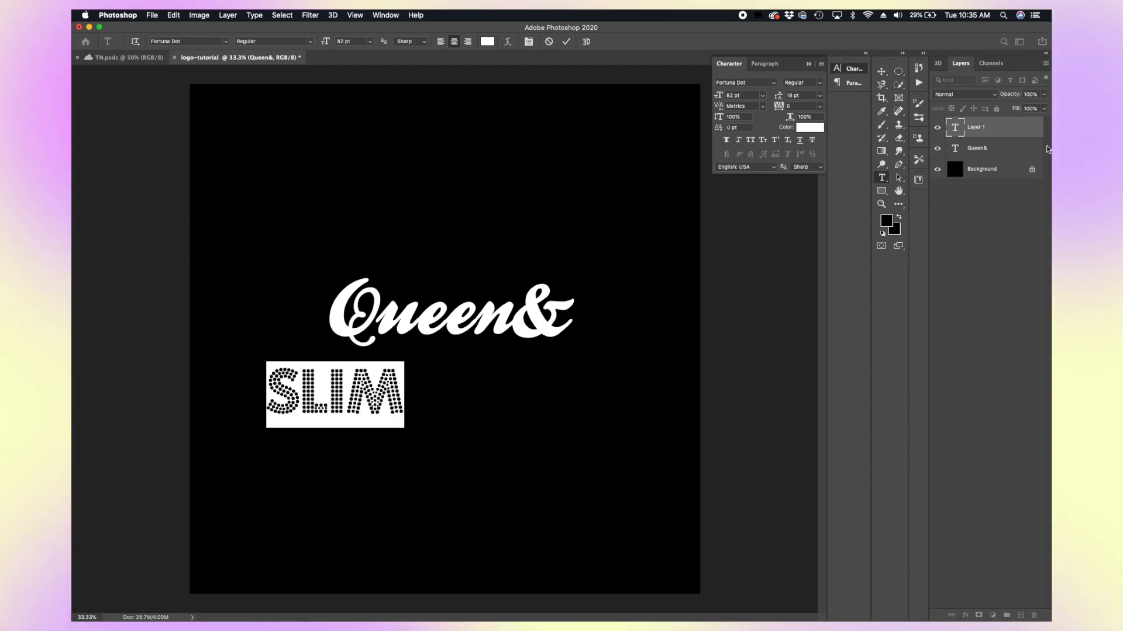
left_click(997, 150)
left_click(987, 176)
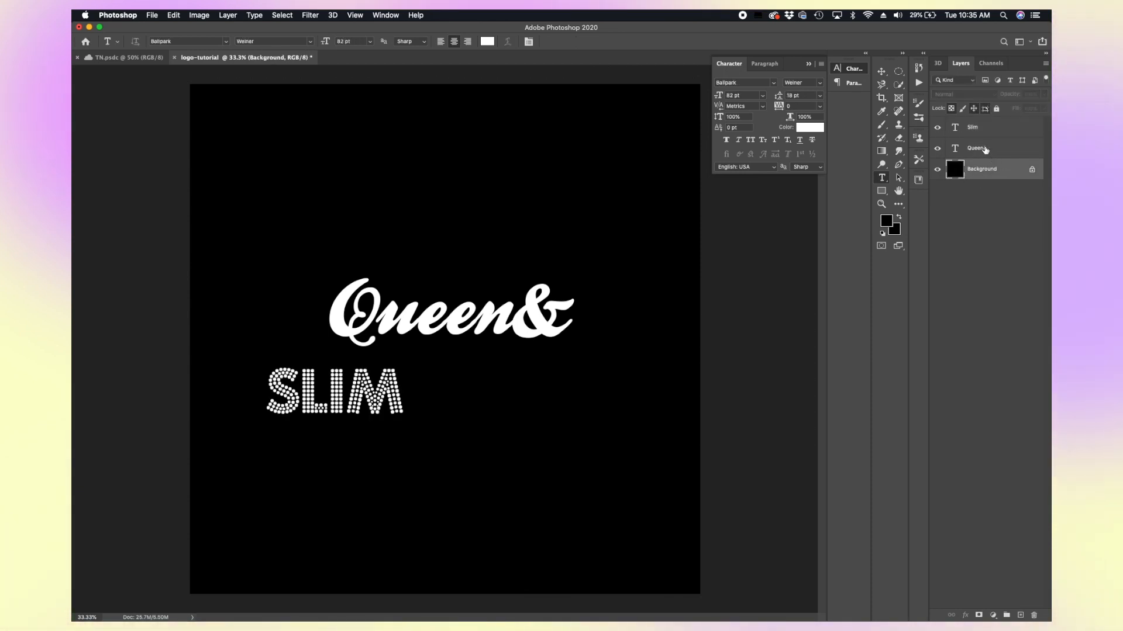
Step: Insert a space before the ampersand in the Queen& text layer and commit it
left_click(985, 149)
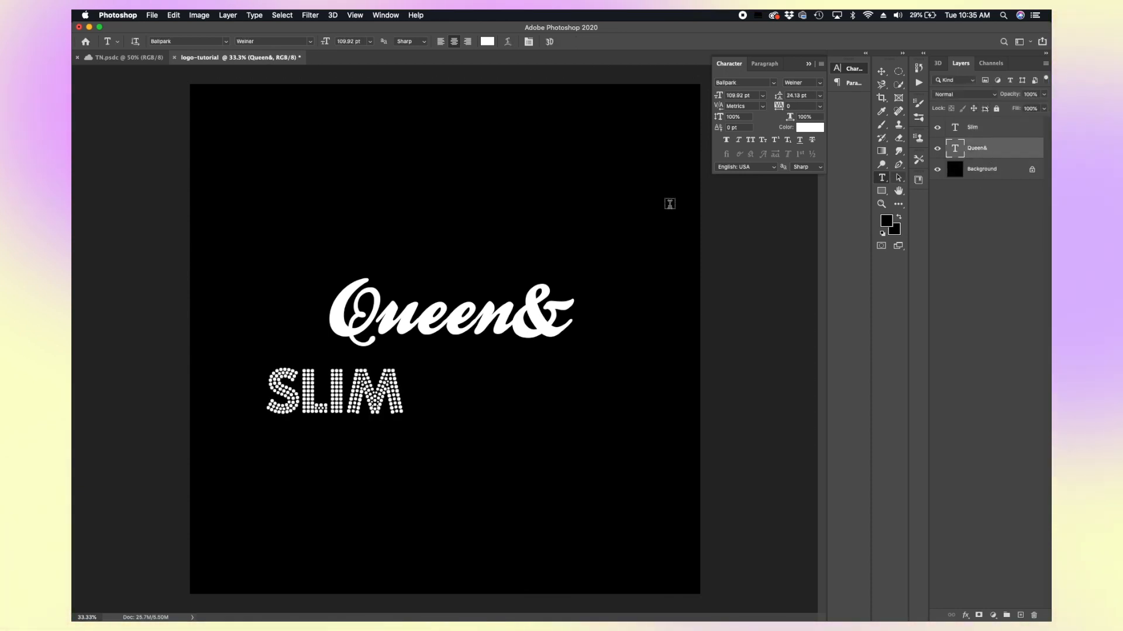
left_click(513, 319)
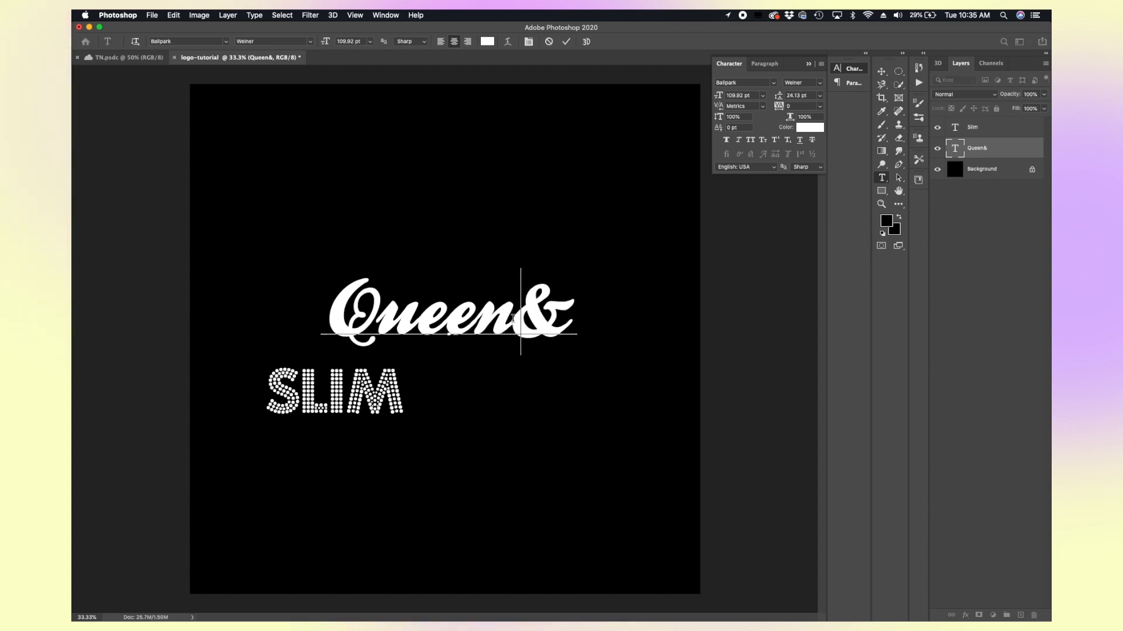
left_click(975, 127)
left_click(977, 148)
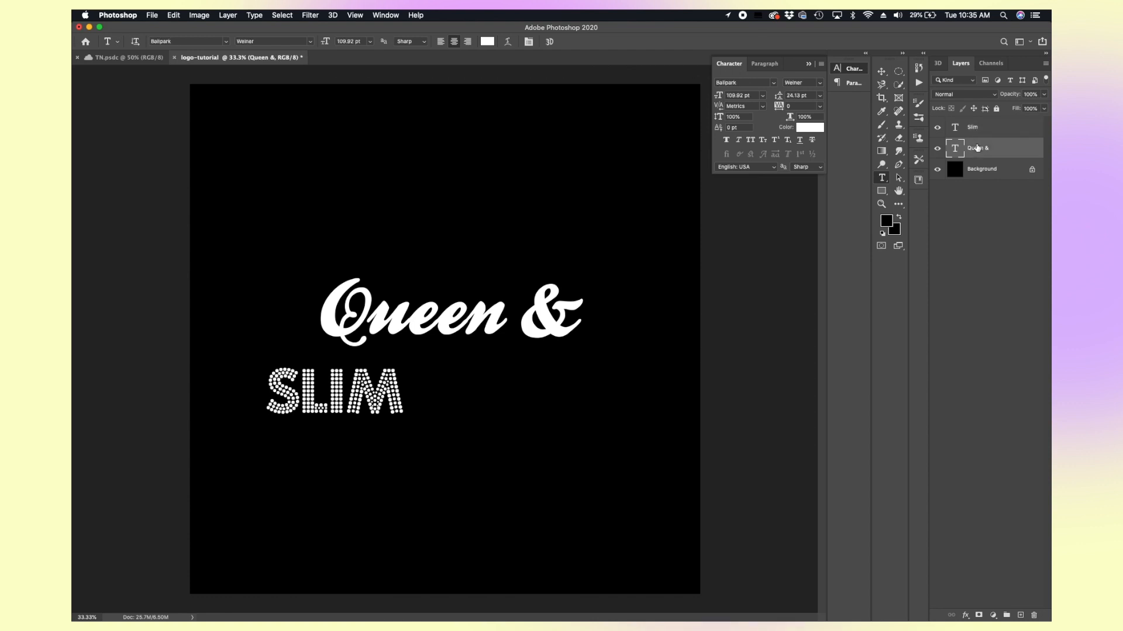
Step: Toggle the visibility of the Queen & and Slim layers off and back on
left_click(938, 150)
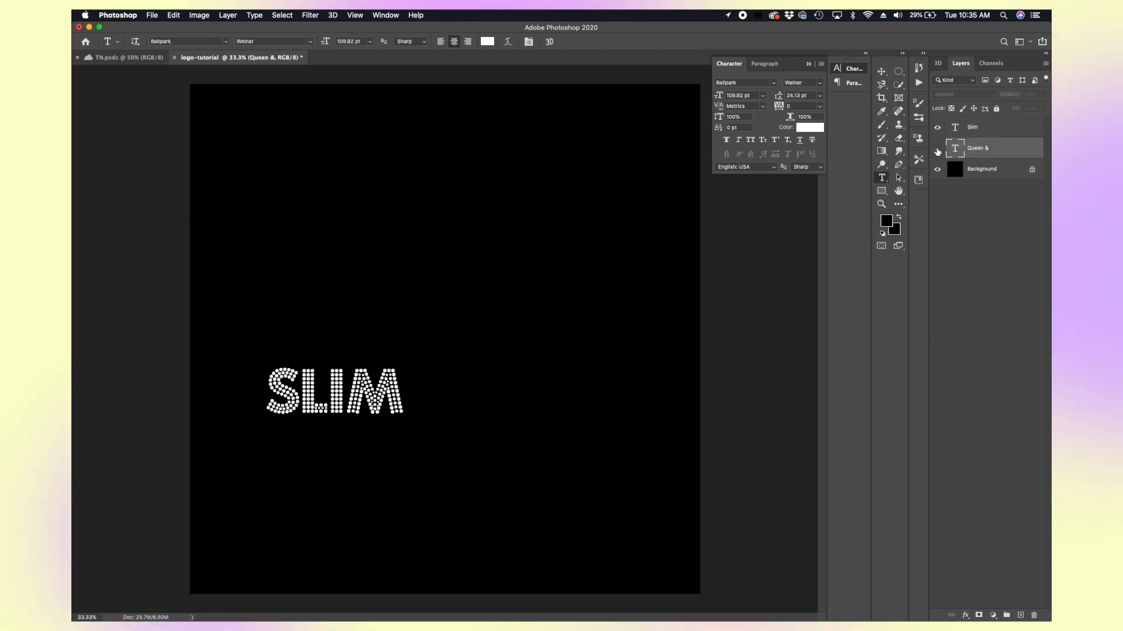
left_click(938, 150)
left_click(937, 127)
left_click(938, 128)
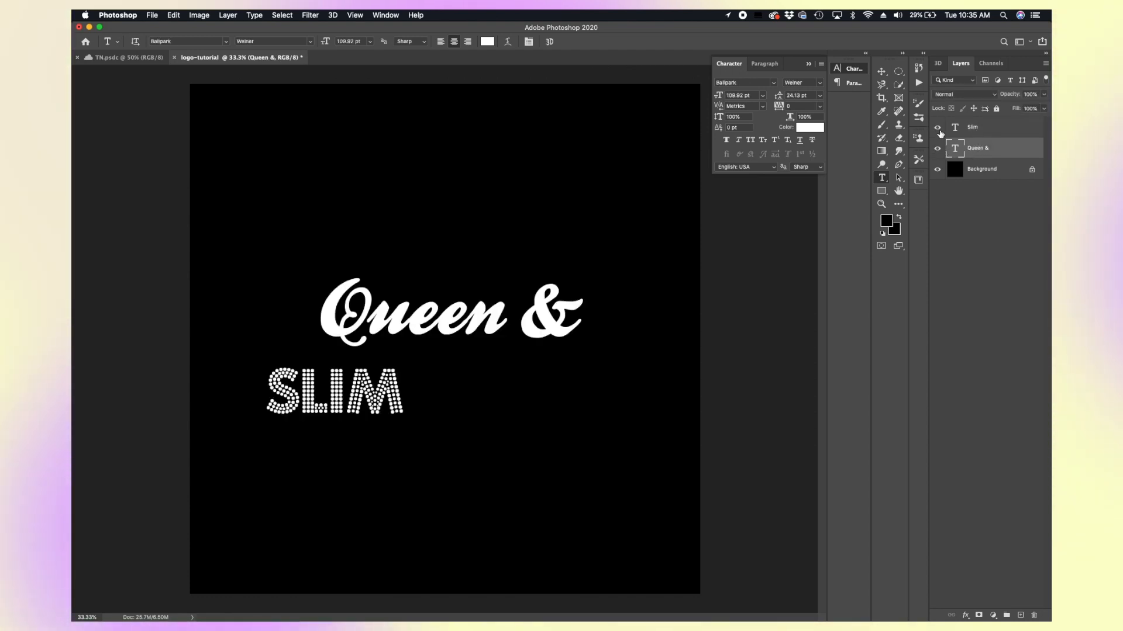
Step: Move the Queen & text up and scale it to about 163%
left_click(883, 71)
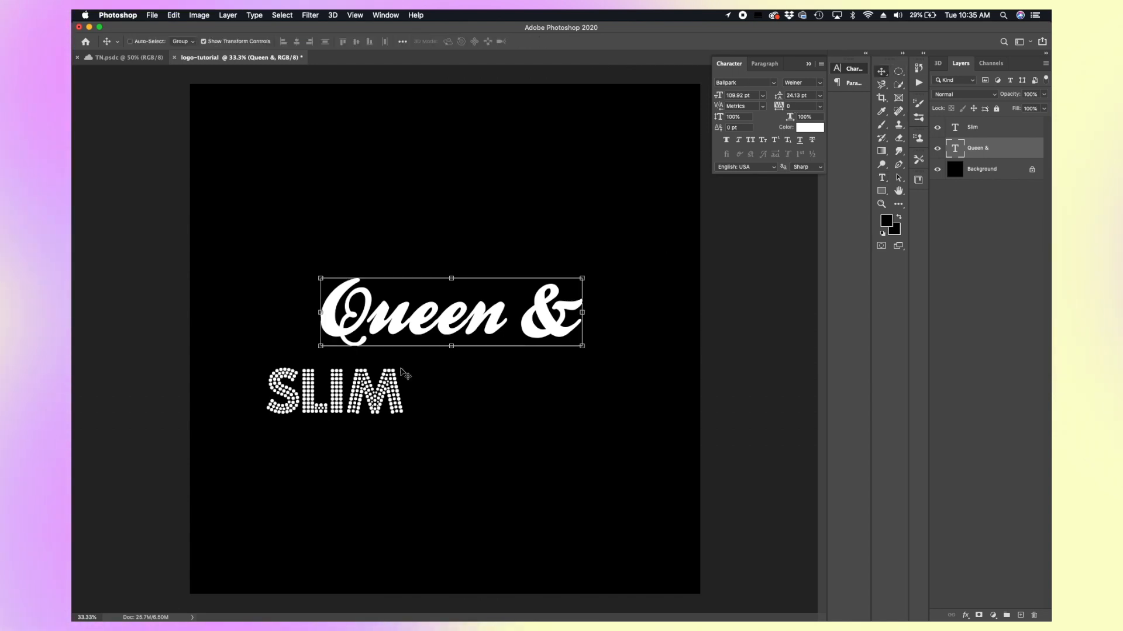
left_click_drag(465, 332, 362, 228)
left_click_drag(483, 239, 624, 366)
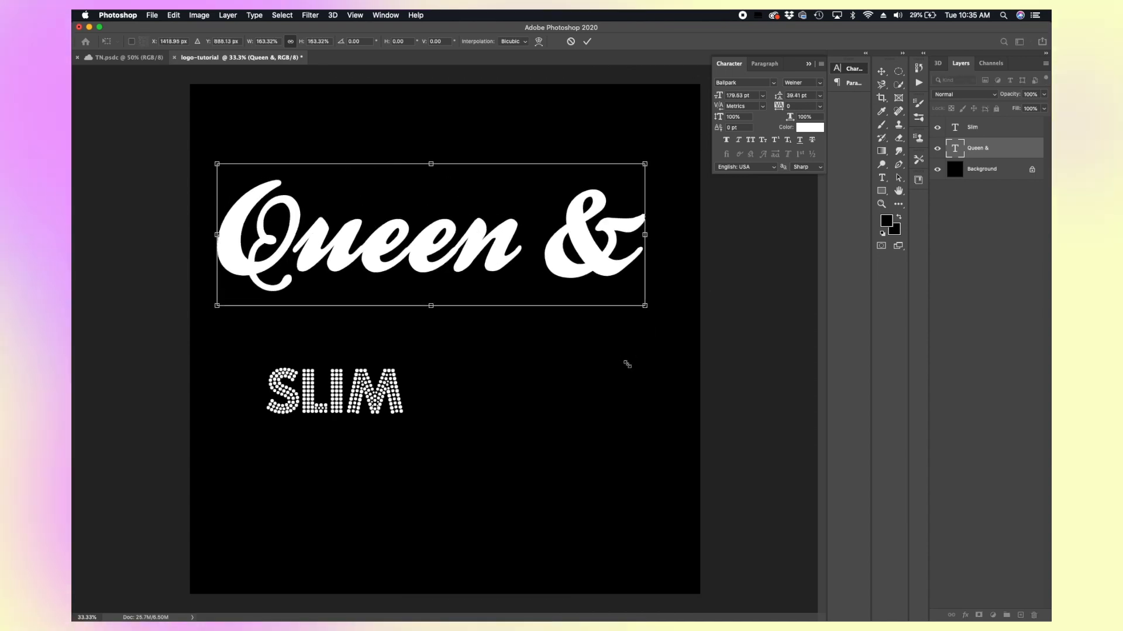
key("Return")
Step: Move SLIM up under Queen & and enlarge it to span beneath it
left_click(974, 130)
left_click_drag(350, 383, 306, 313)
left_click_drag(359, 343, 557, 403)
left_click_drag(527, 362, 521, 402)
key("Return")
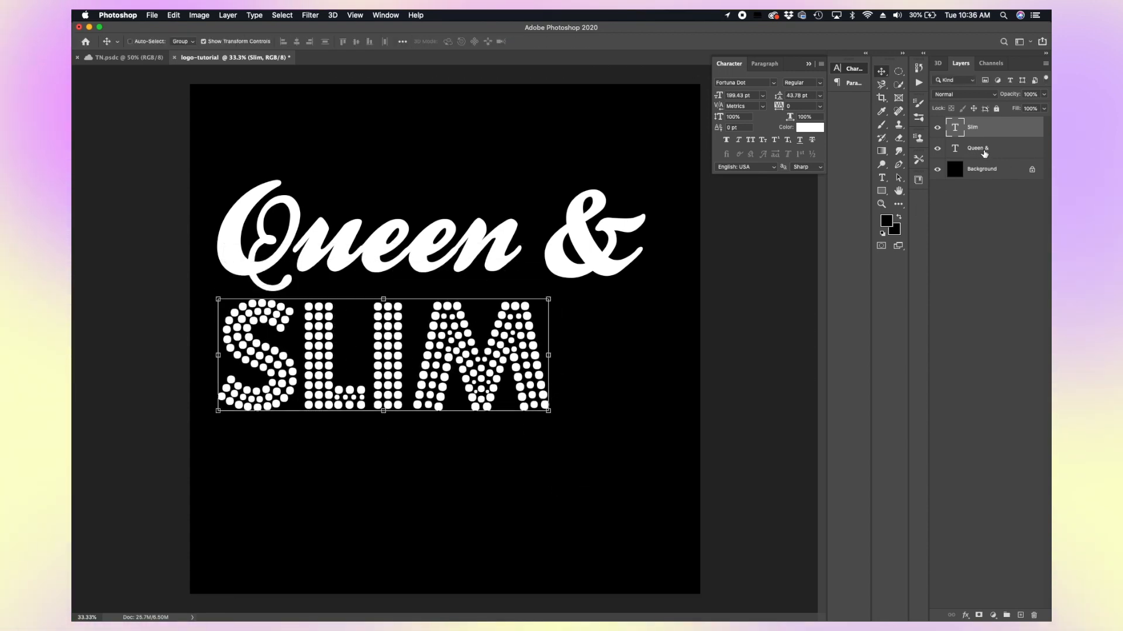
Step: Delete the ampersand from the Queen & layer and shift Queen to the right
left_click(978, 148)
left_click(885, 178)
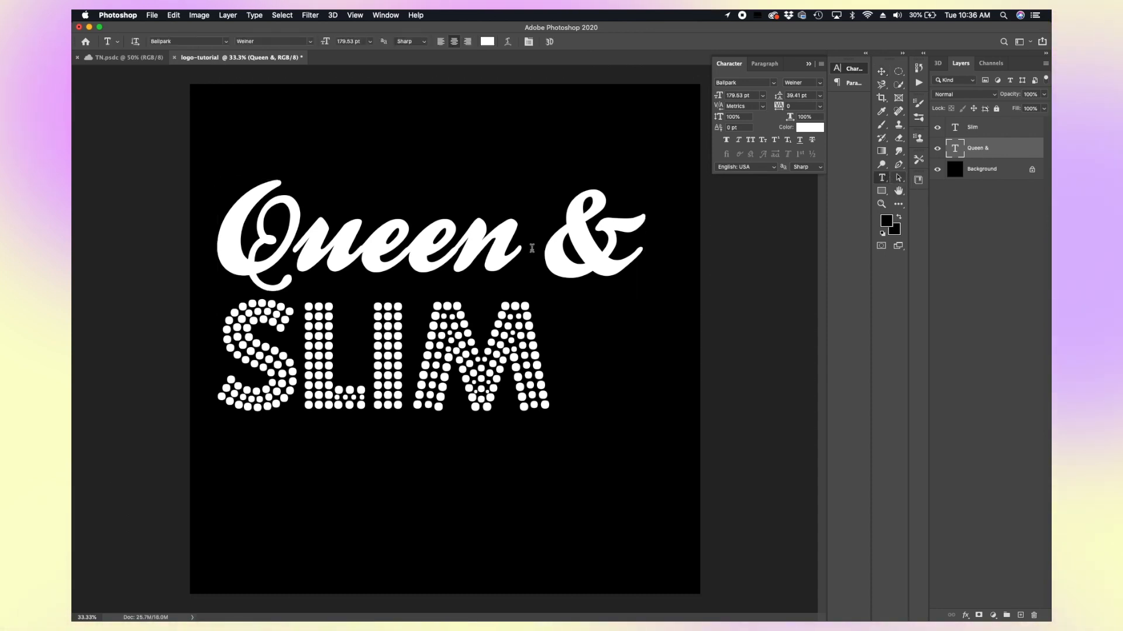
left_click_drag(531, 249, 657, 253)
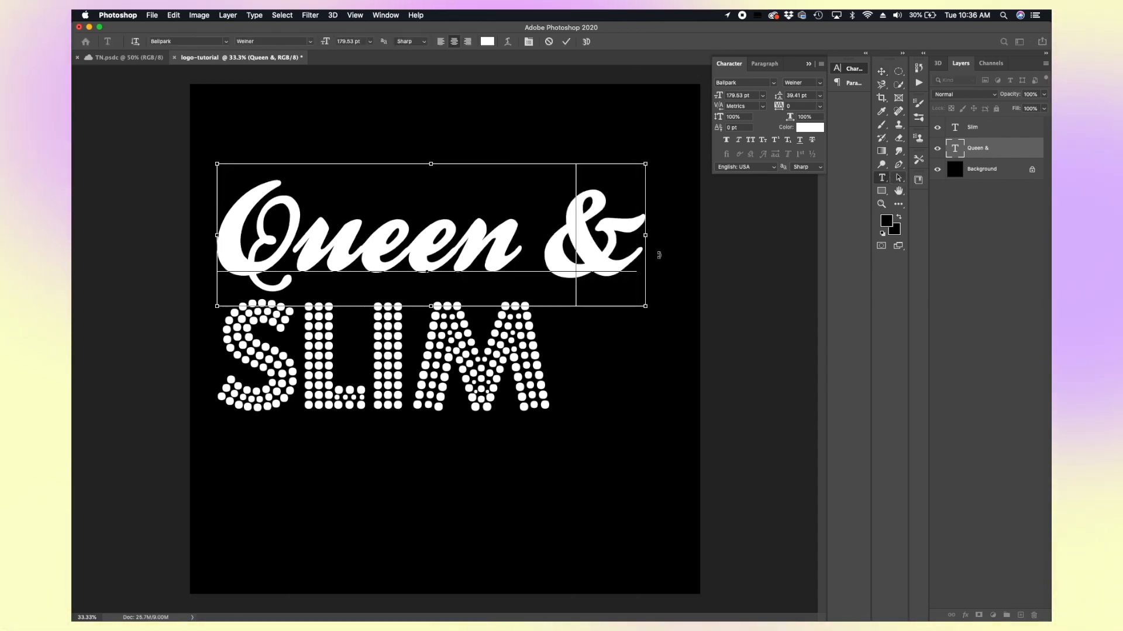
key("BackSpace")
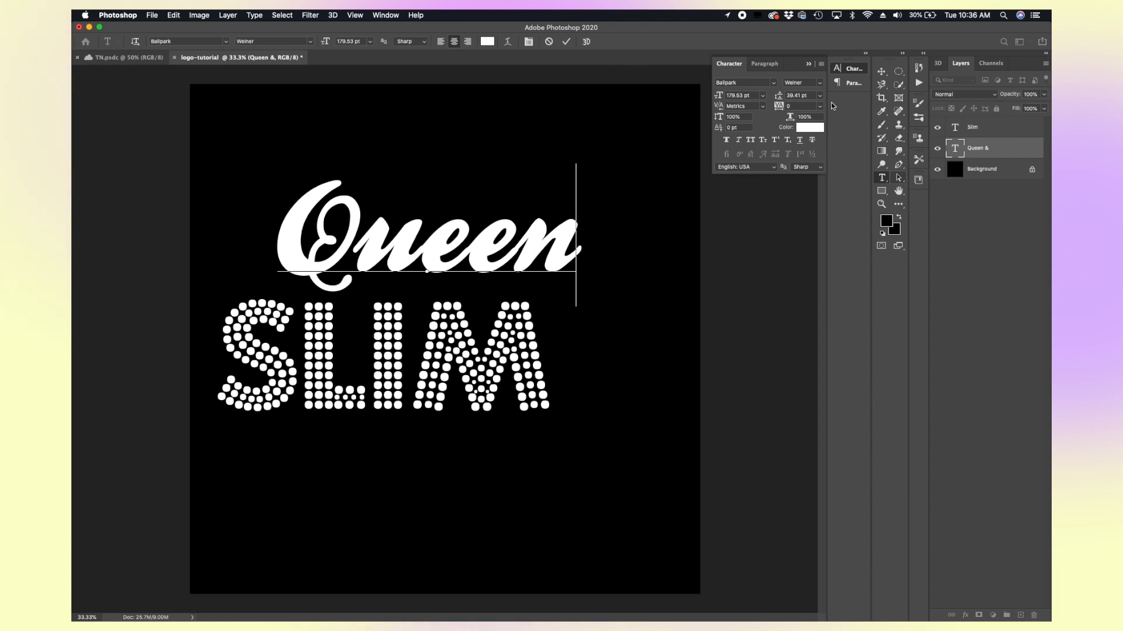
left_click(882, 71)
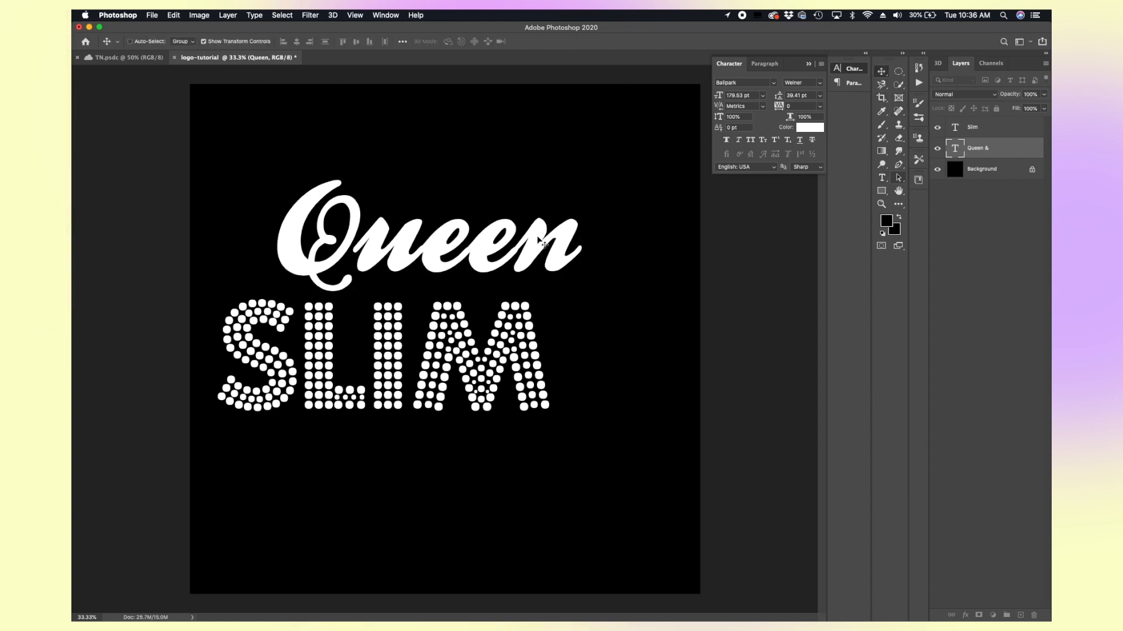
left_click_drag(483, 300, 530, 299)
Step: Create a separate text layer containing & and set its size to 313 pt
left_click(882, 178)
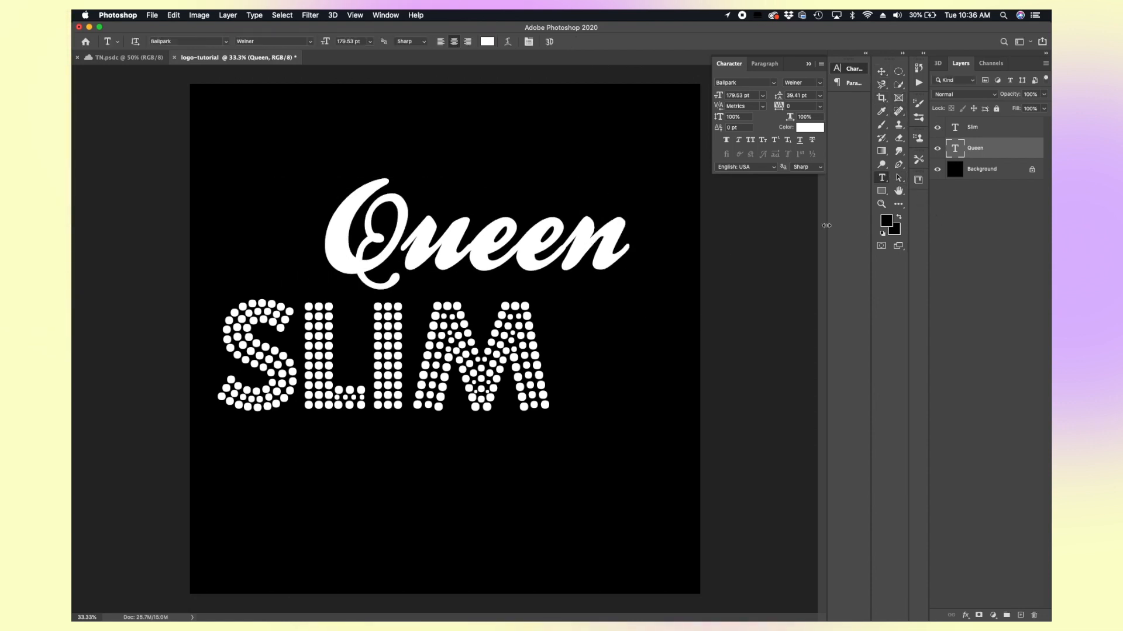
left_click(382, 469)
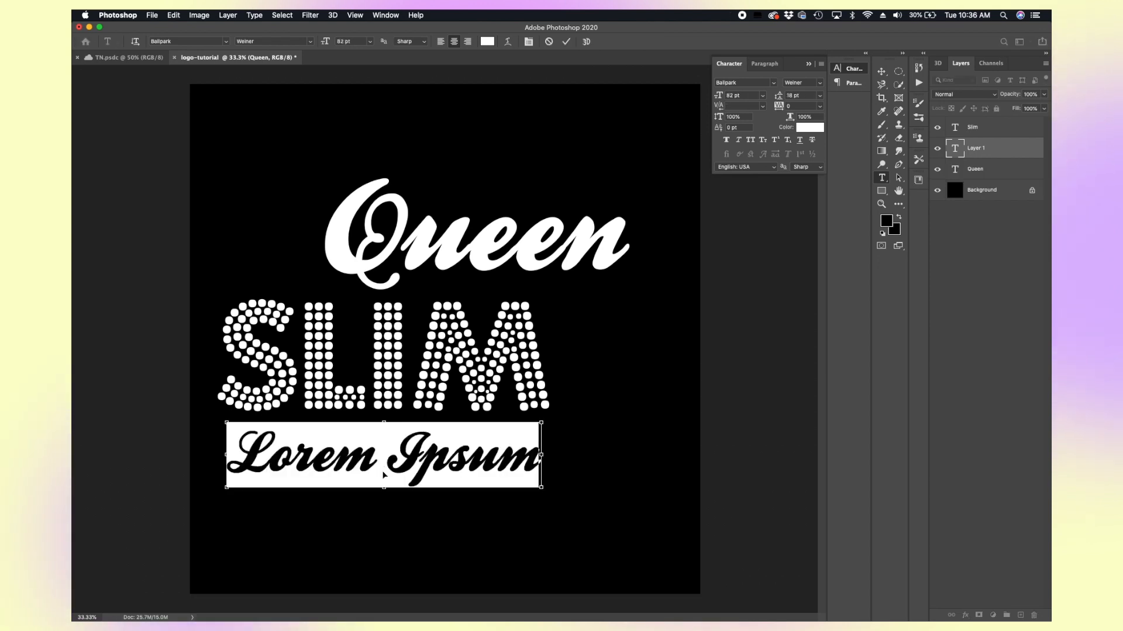
type("&")
double_click(401, 416)
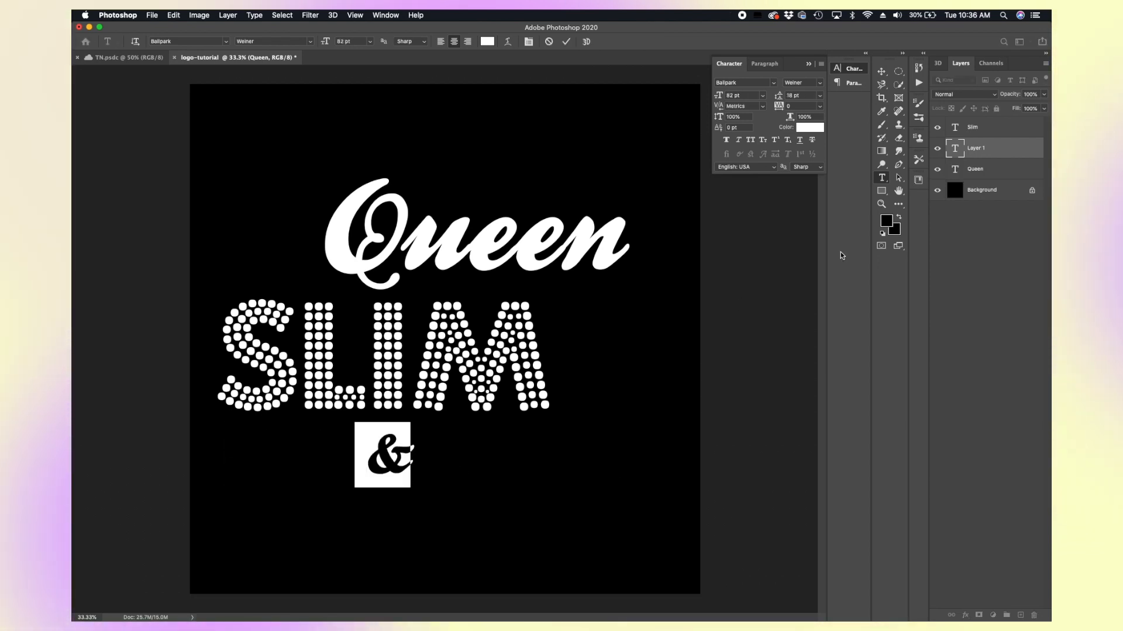
left_click_drag(718, 95, 835, 112)
left_click(881, 71)
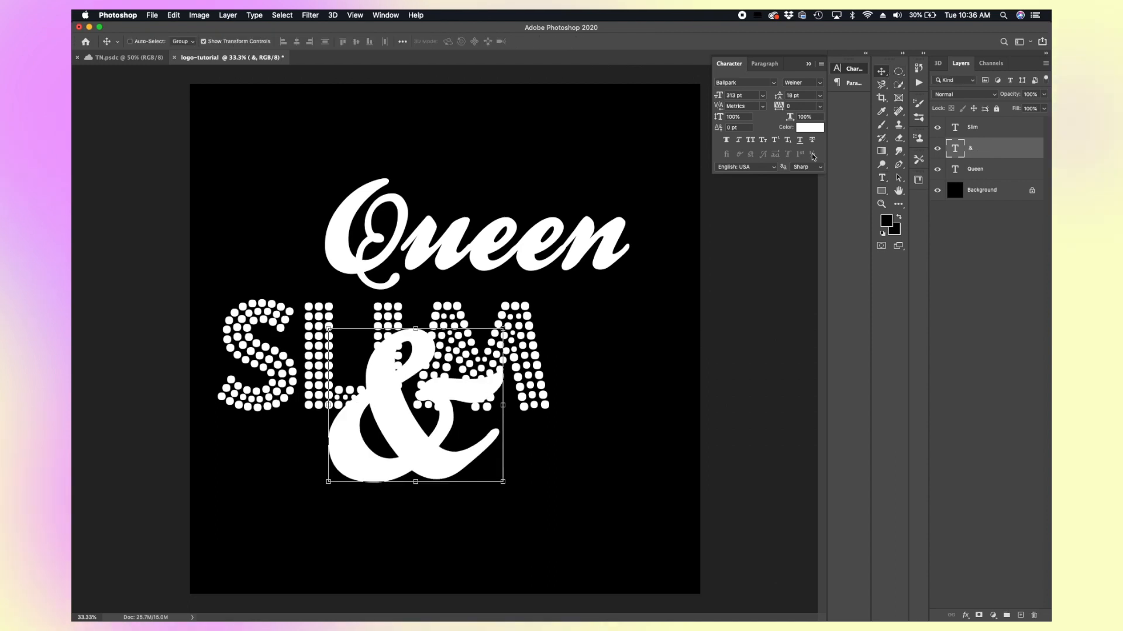
Step: Move the ampersand to the upper left and shift Queen further right
left_click_drag(470, 338, 370, 125)
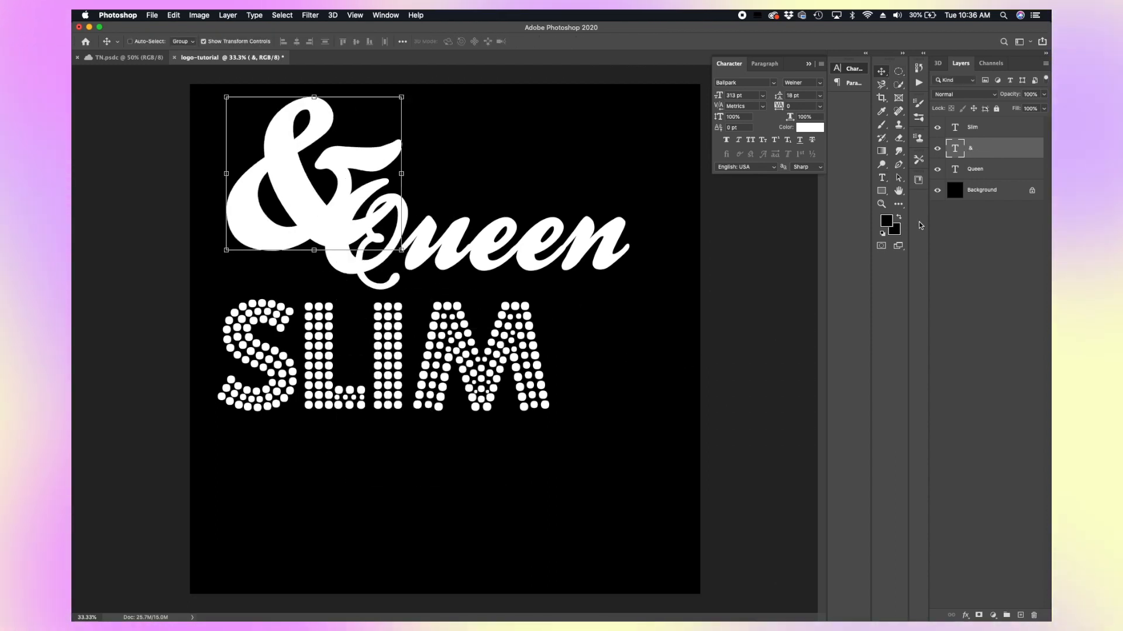
left_click(976, 168)
left_click_drag(616, 235, 665, 232)
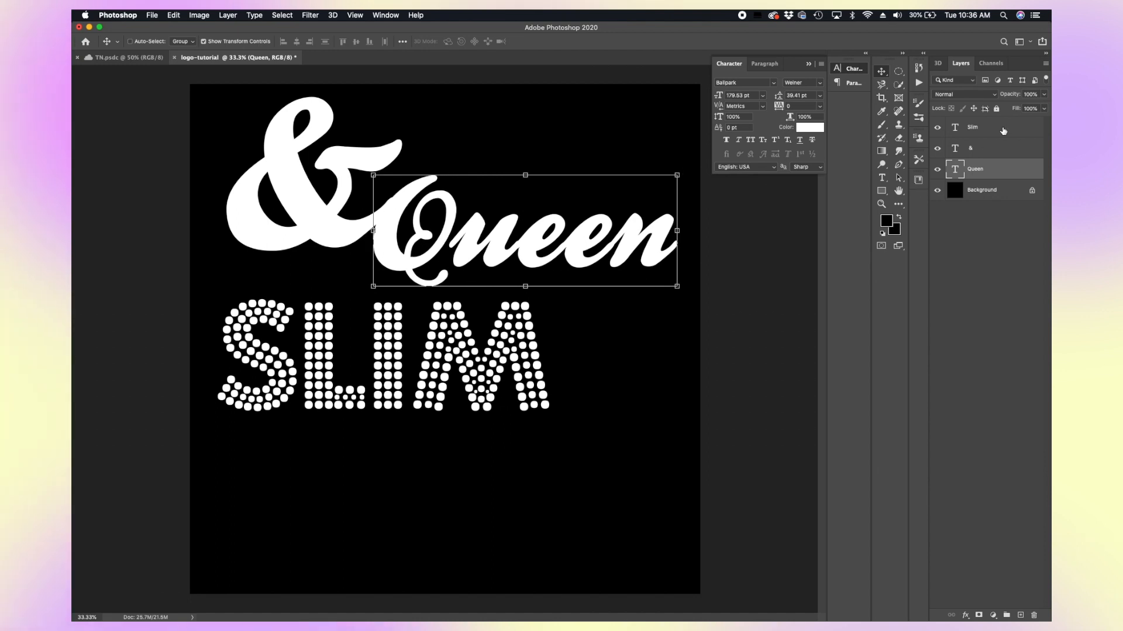
Step: Move SLIM down and scale it up to about 144%
left_click(1003, 131)
left_click_drag(366, 384, 452, 389)
left_click_drag(538, 412, 679, 561)
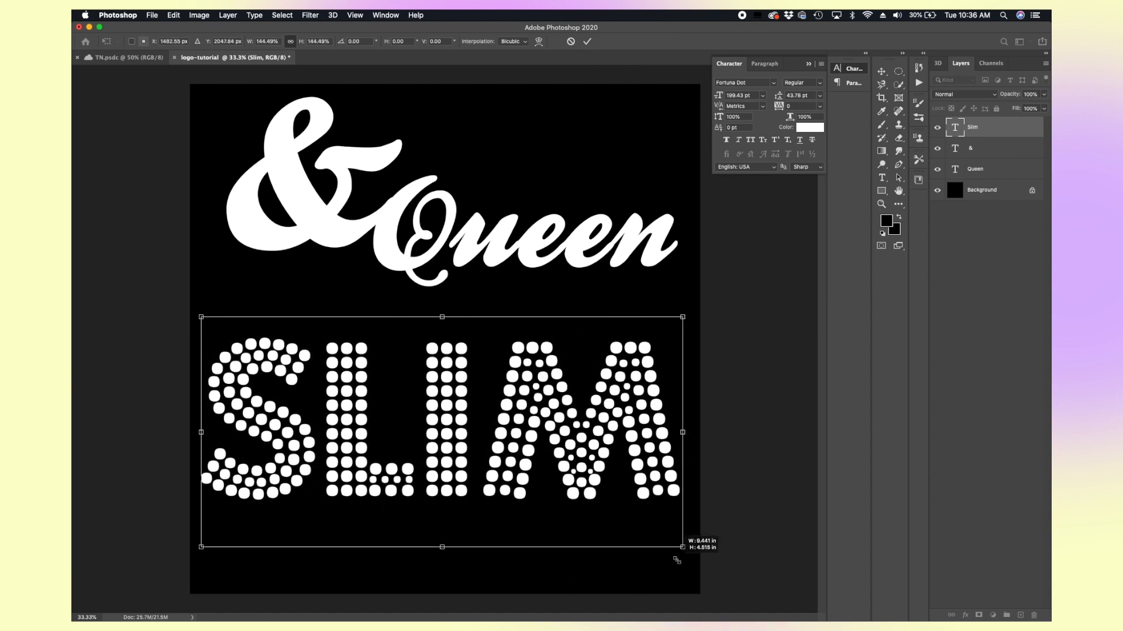
left_click(992, 174)
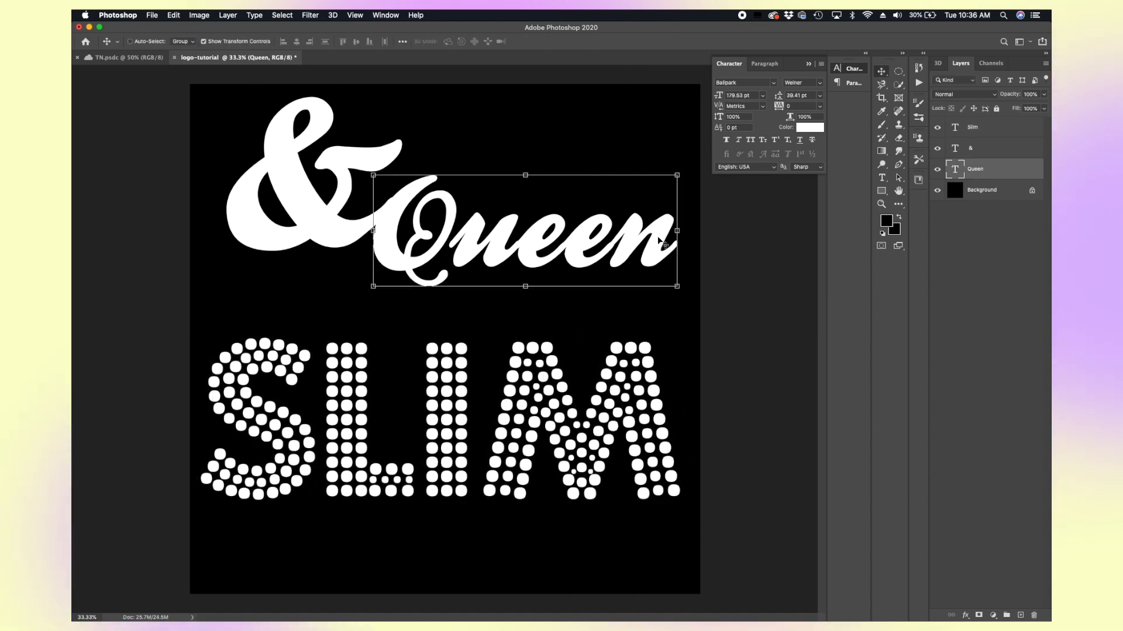
Step: Move Queen down over SLIM and scale it to about 124%
left_click_drag(659, 240, 642, 307)
key("ctrl+t")
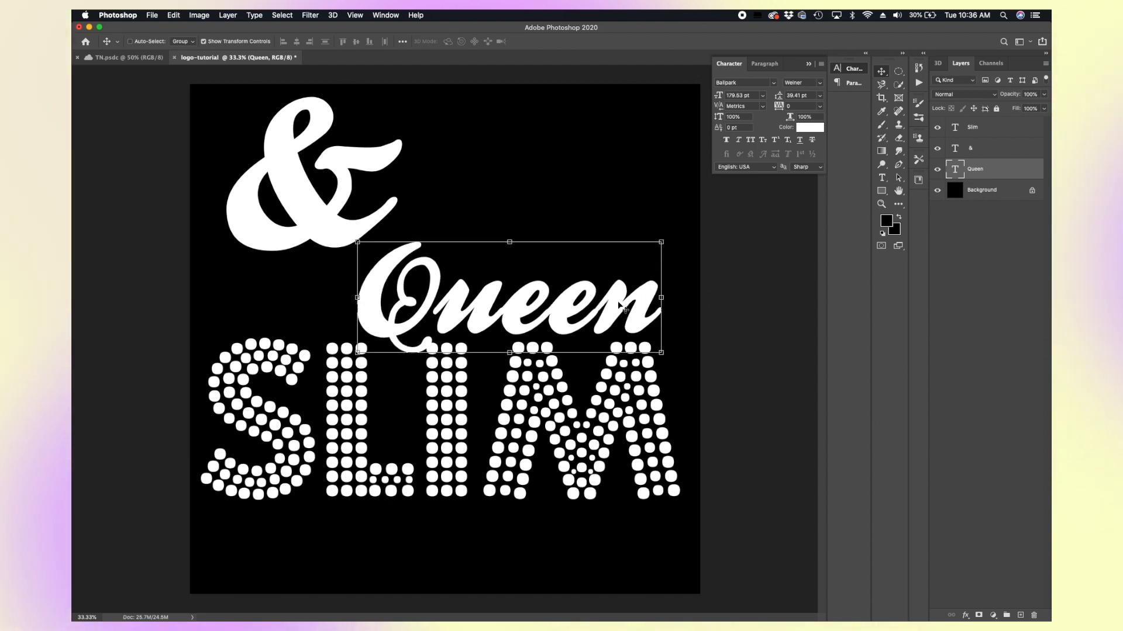
left_click_drag(360, 240, 297, 156)
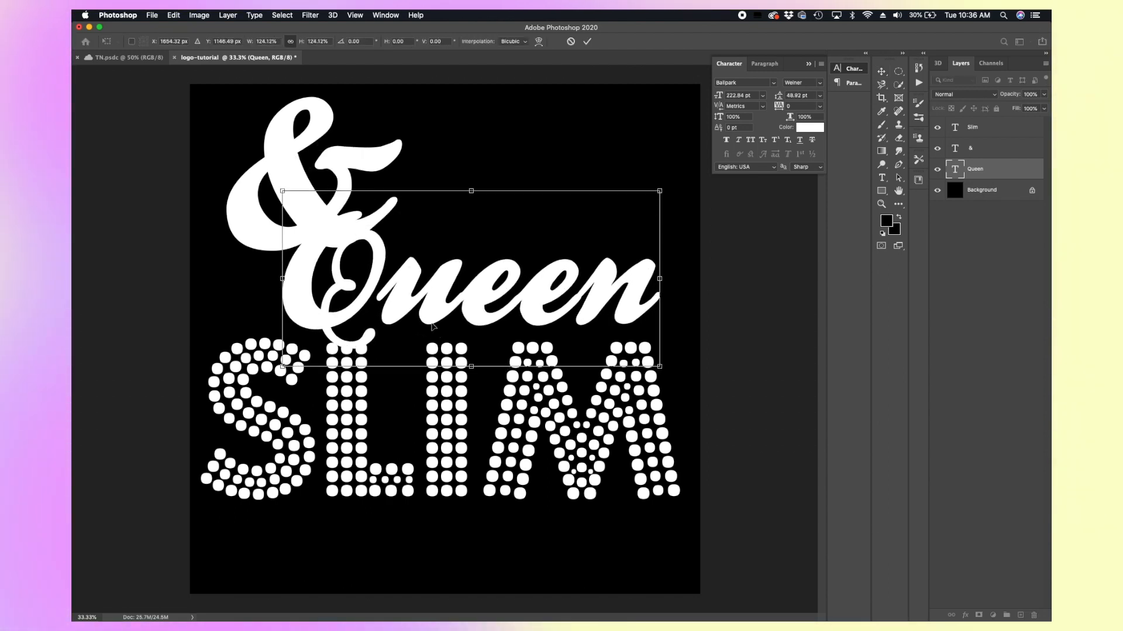
left_click_drag(420, 304, 351, 304)
key("Return")
Step: Shrink the ampersand to about 46% and place it right after Queen
left_click(982, 148)
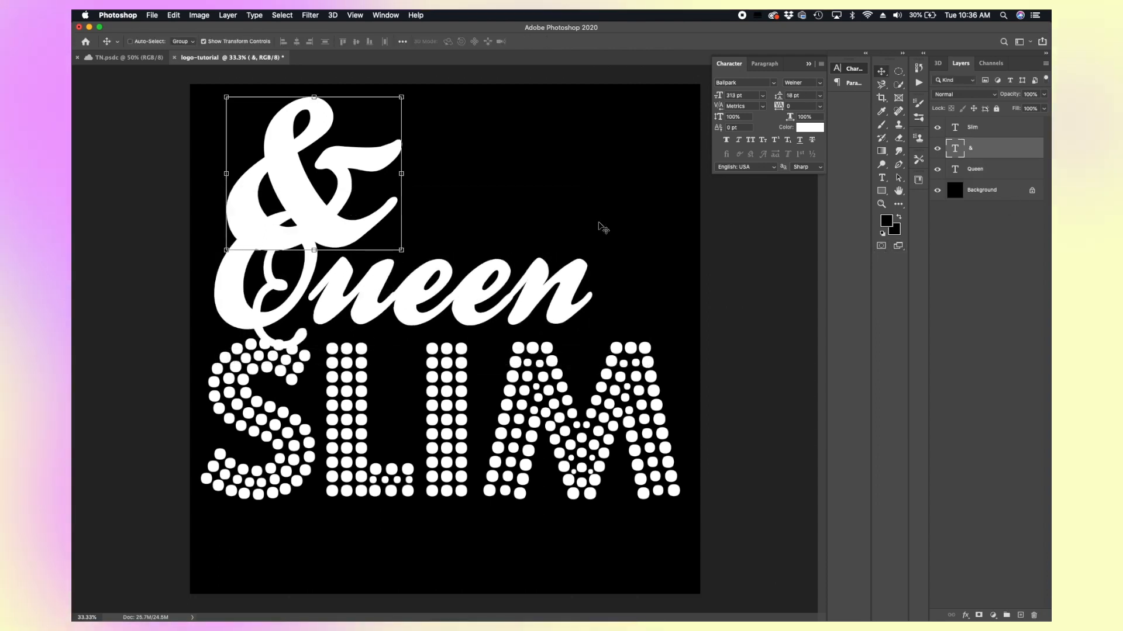
left_click_drag(339, 229, 620, 293)
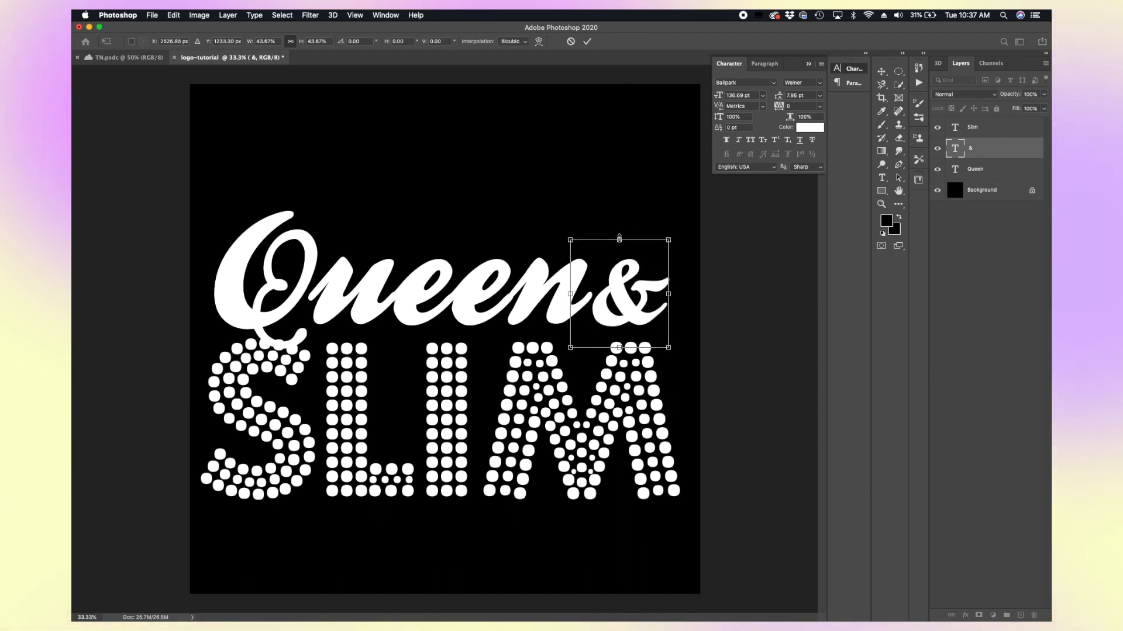
left_click_drag(619, 238, 620, 235)
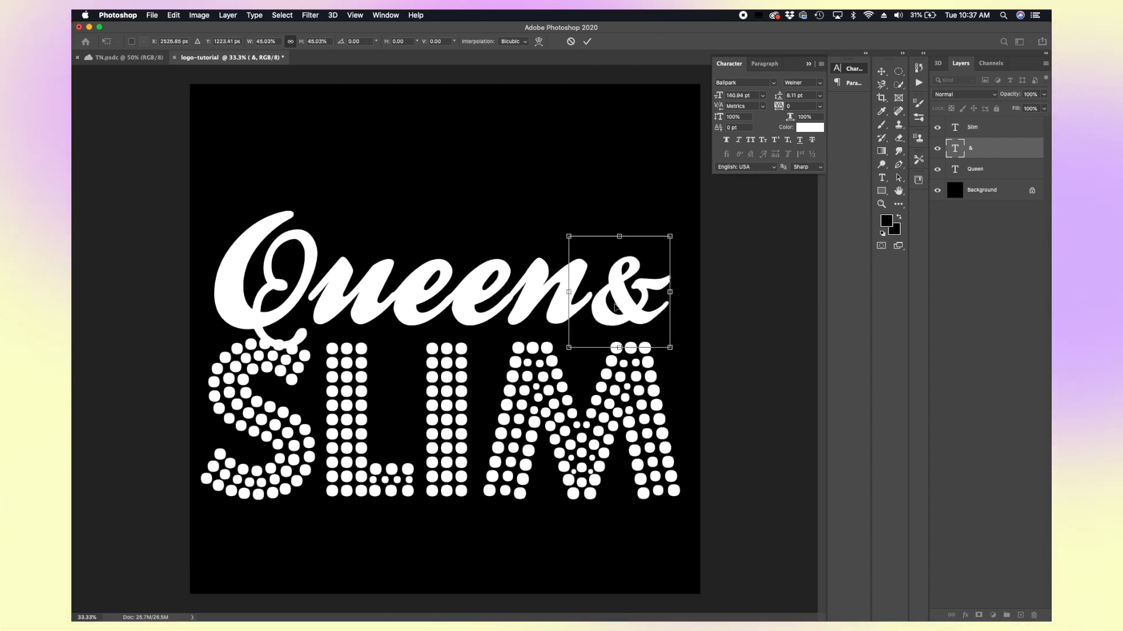
left_click_drag(616, 307, 616, 308)
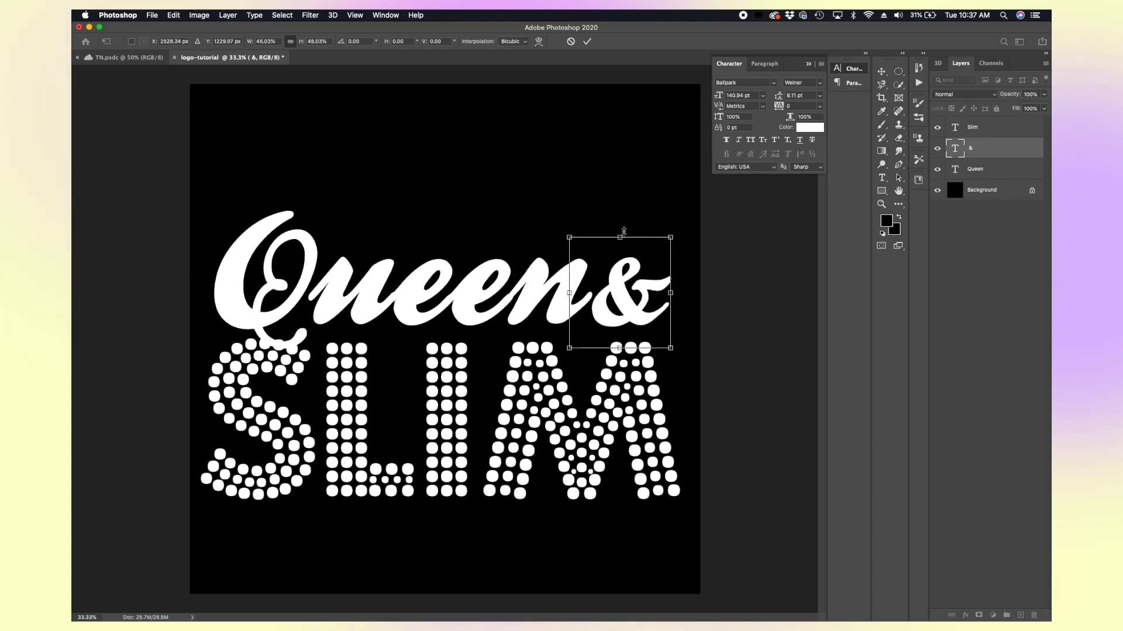
left_click_drag(621, 236, 621, 233)
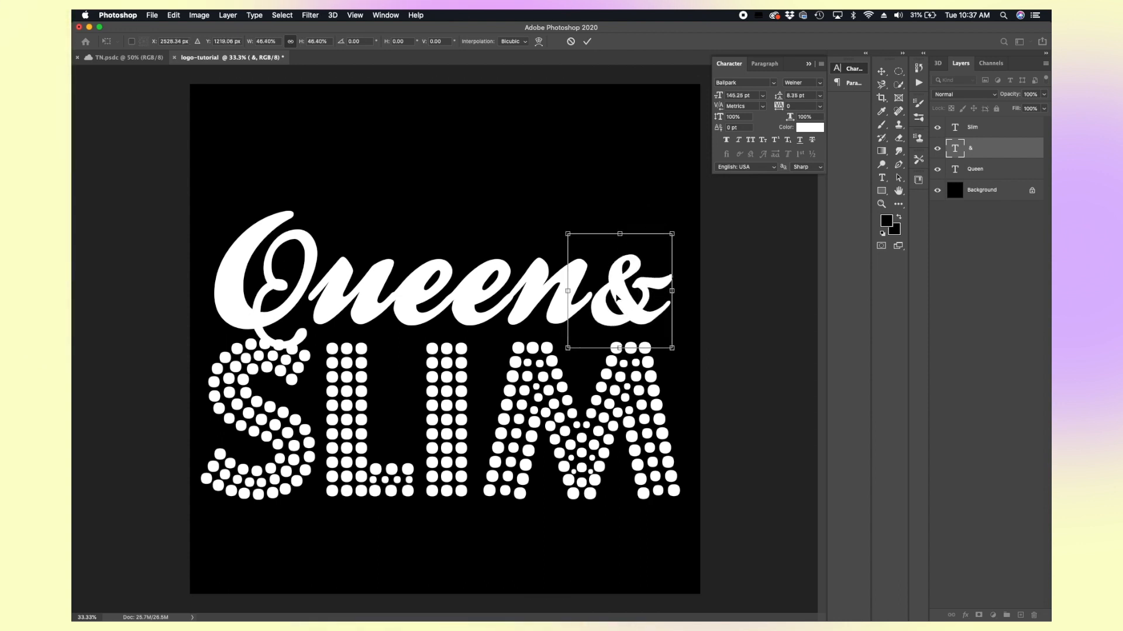
left_click_drag(617, 298, 617, 298)
left_click(960, 301)
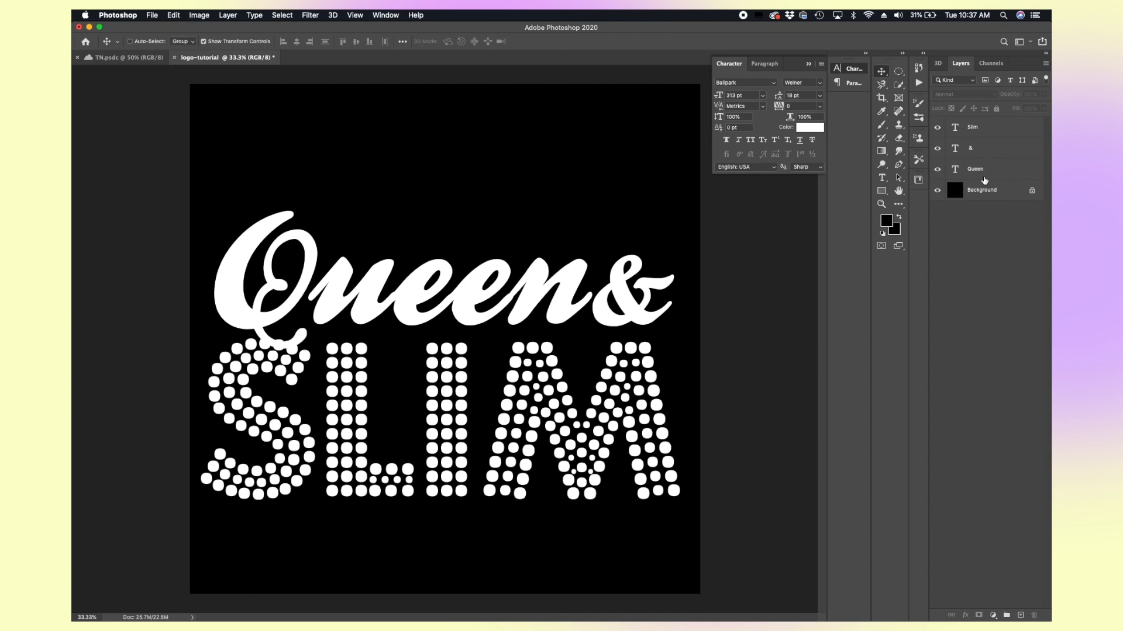
Step: Select all three text layers and move the whole logo up on the canvas
left_click(973, 170)
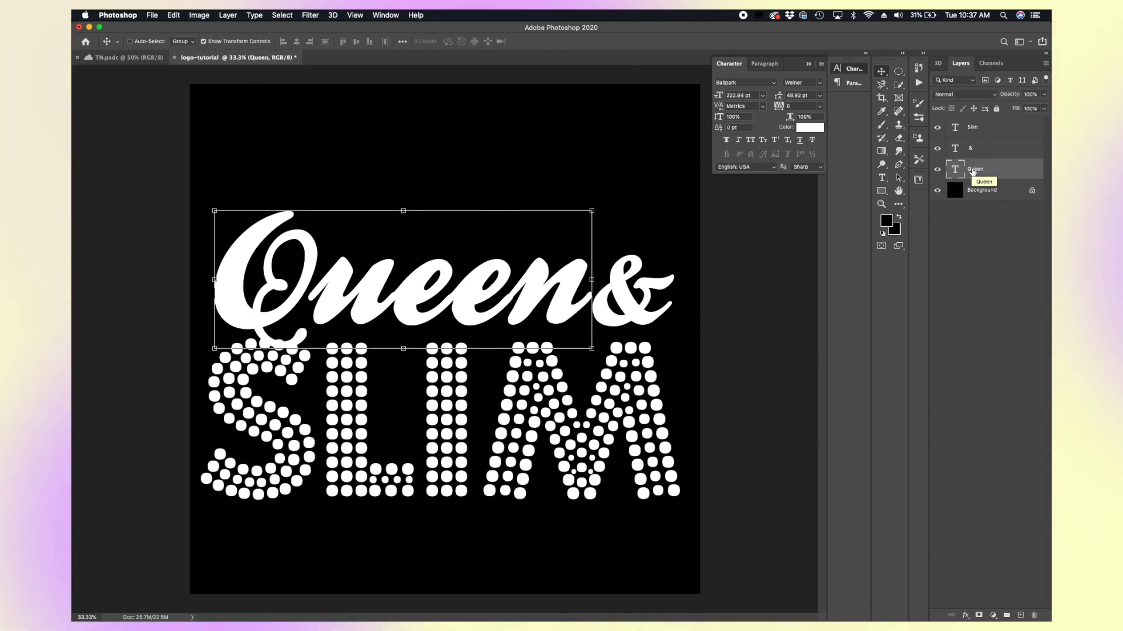
left_click(1002, 128, "shift")
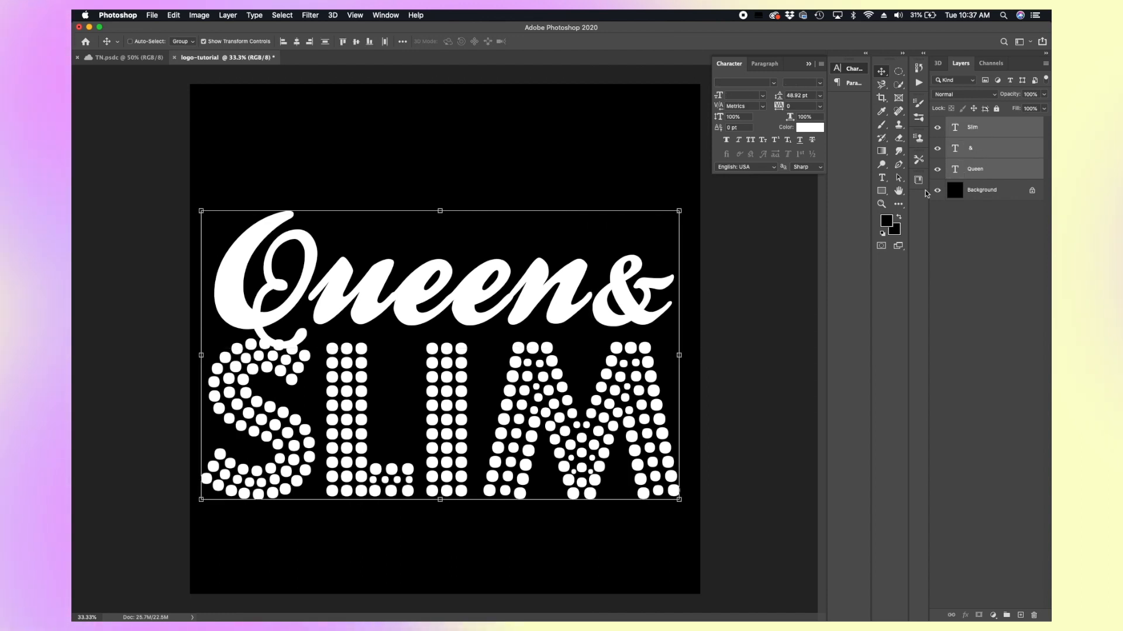
left_click_drag(645, 419, 650, 378)
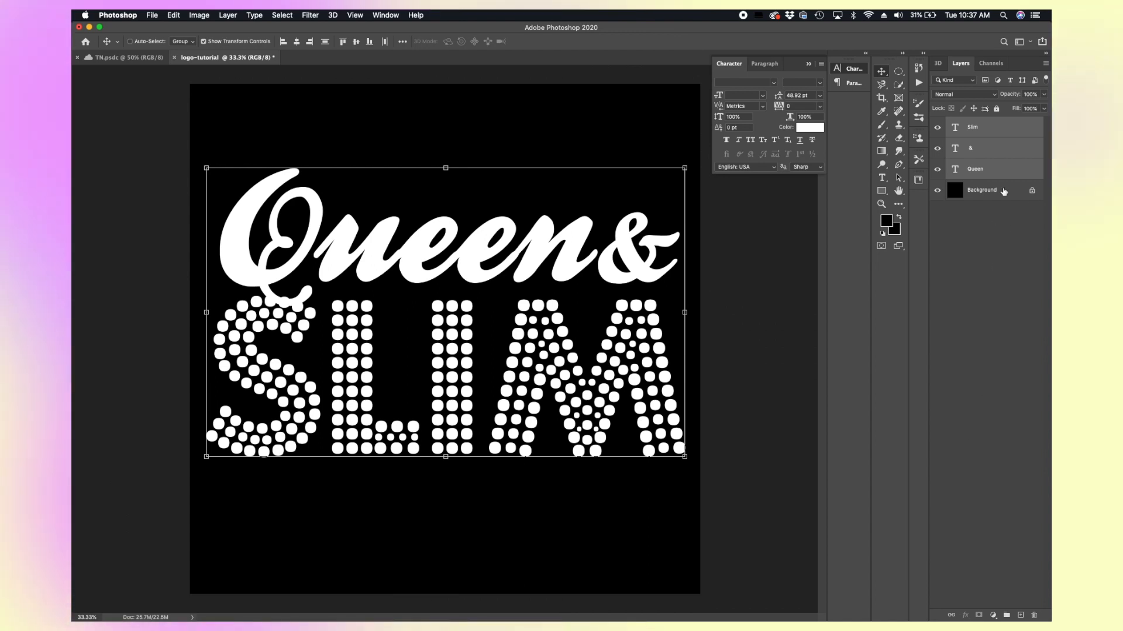
left_click(1070, 123)
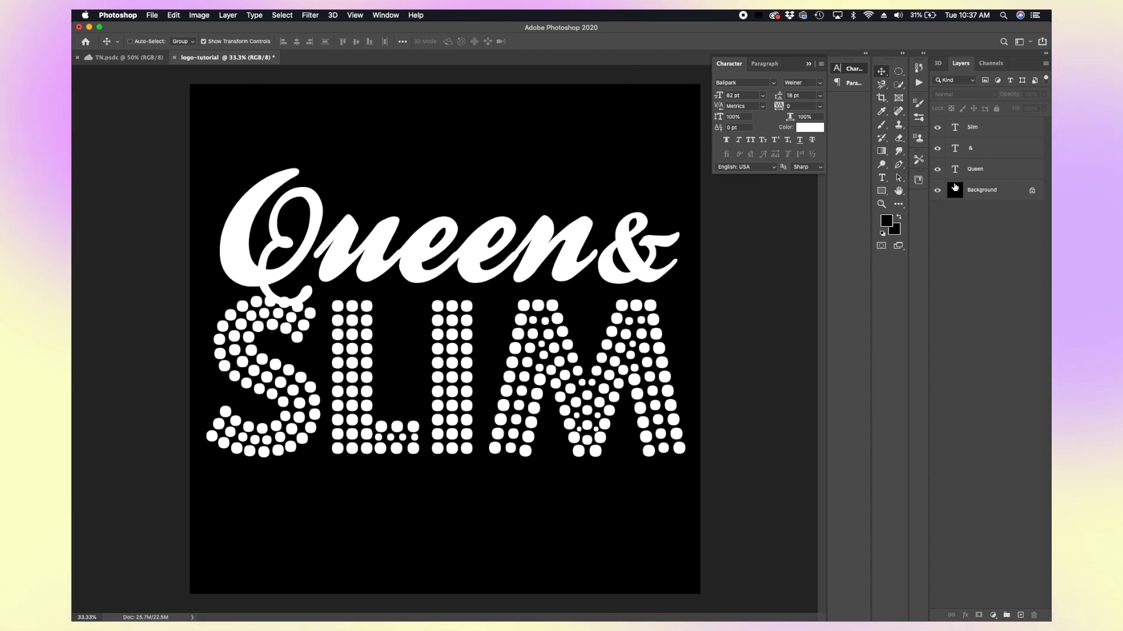
left_click(810, 127)
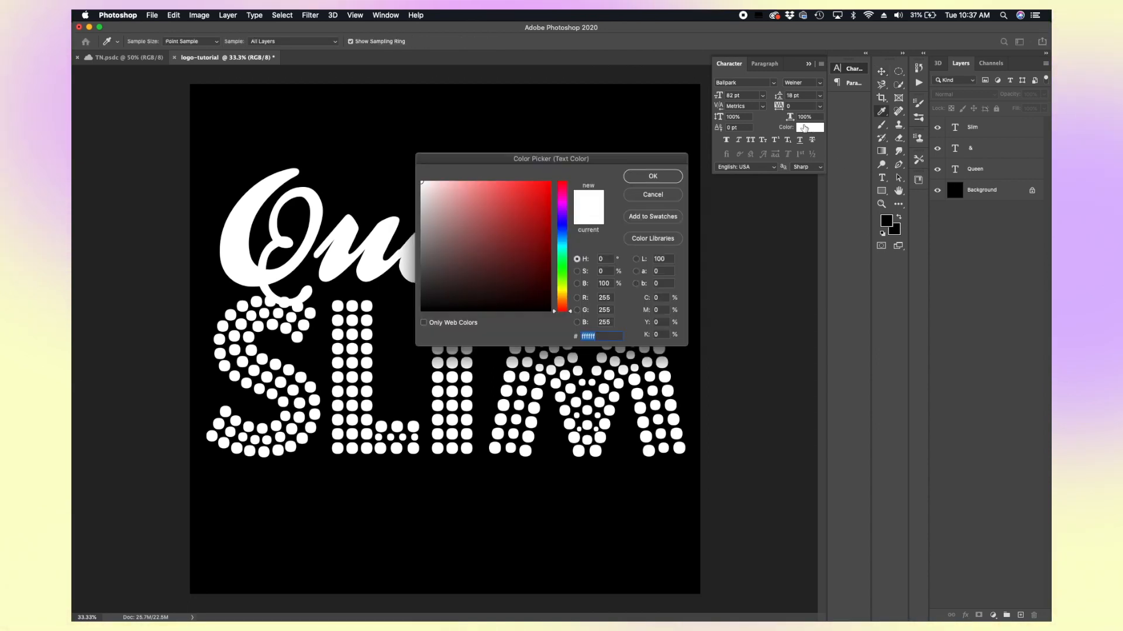
left_click_drag(657, 153, 886, 179)
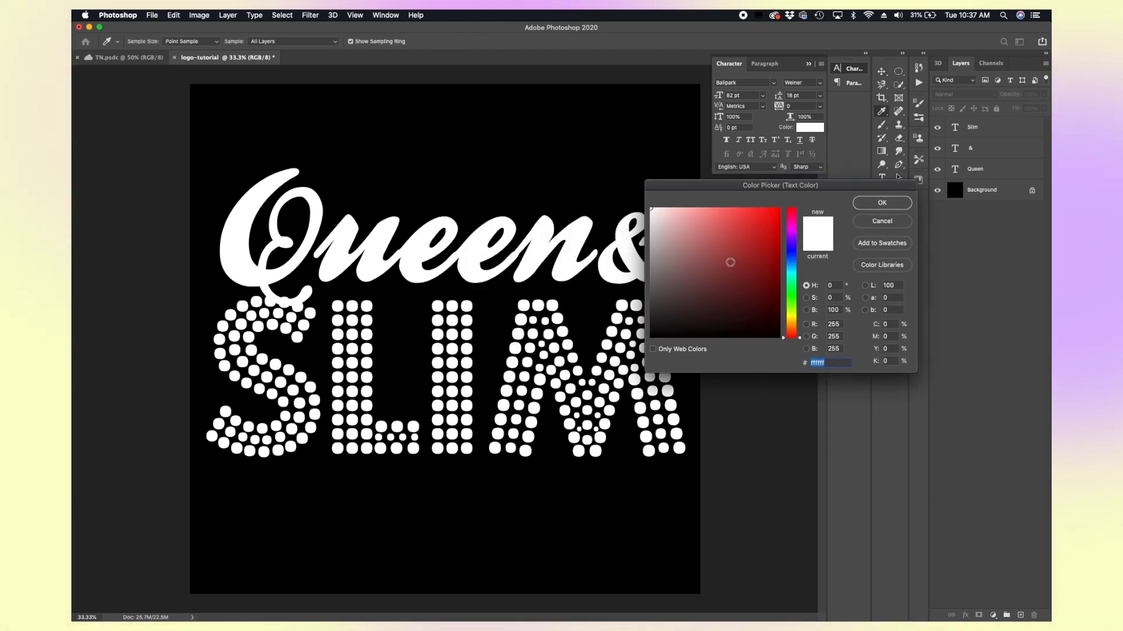
left_click(764, 234)
left_click(770, 218)
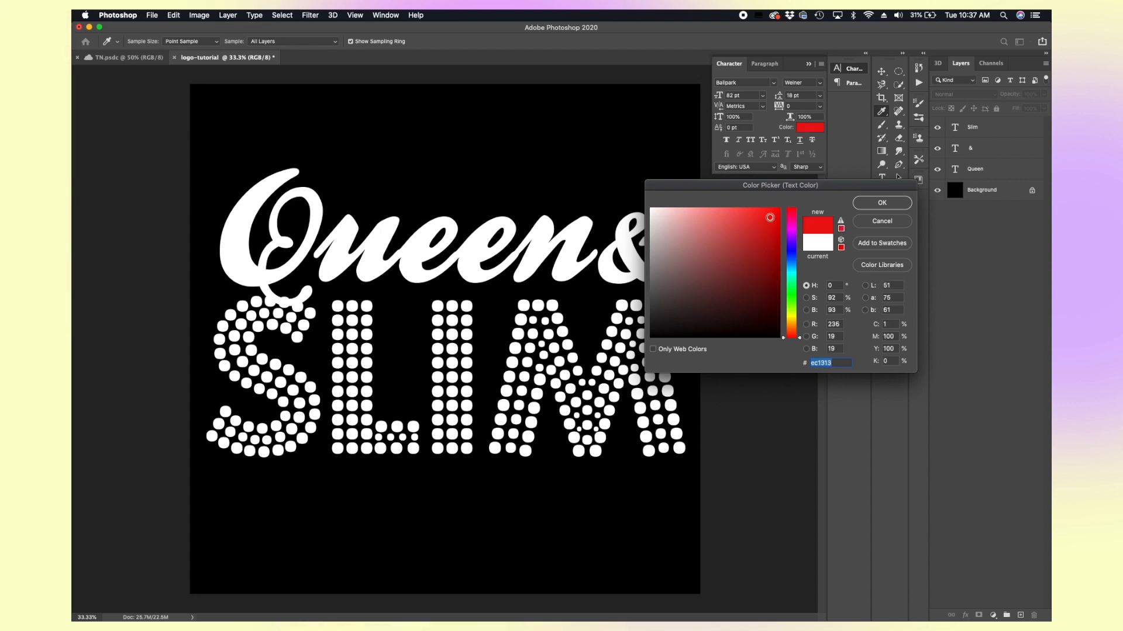
left_click(884, 222)
Step: Select the Queen layer and set its text colour to white sampled from the lettering on the canvas
left_click(1002, 175)
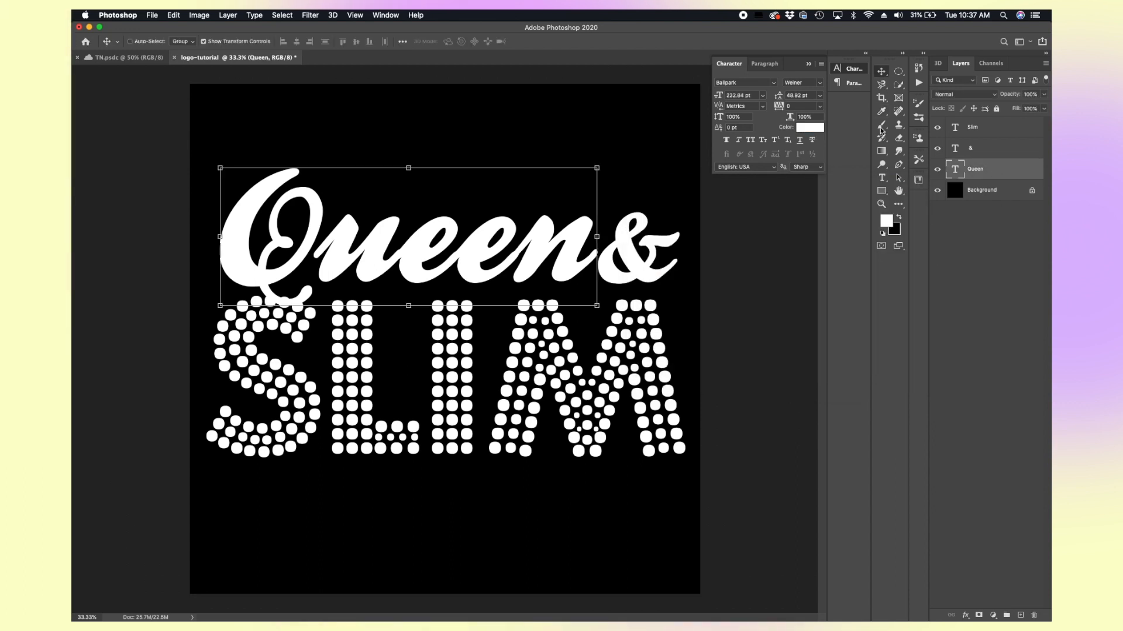
left_click(816, 129)
mouse_move(735, 217)
left_mouse_down()
mouse_move(772, 221)
mouse_move(794, 191)
left_mouse_up()
mouse_move(759, 251)
left_mouse_down()
mouse_move(739, 290)
mouse_move(692, 281)
mouse_move(701, 223)
left_mouse_up()
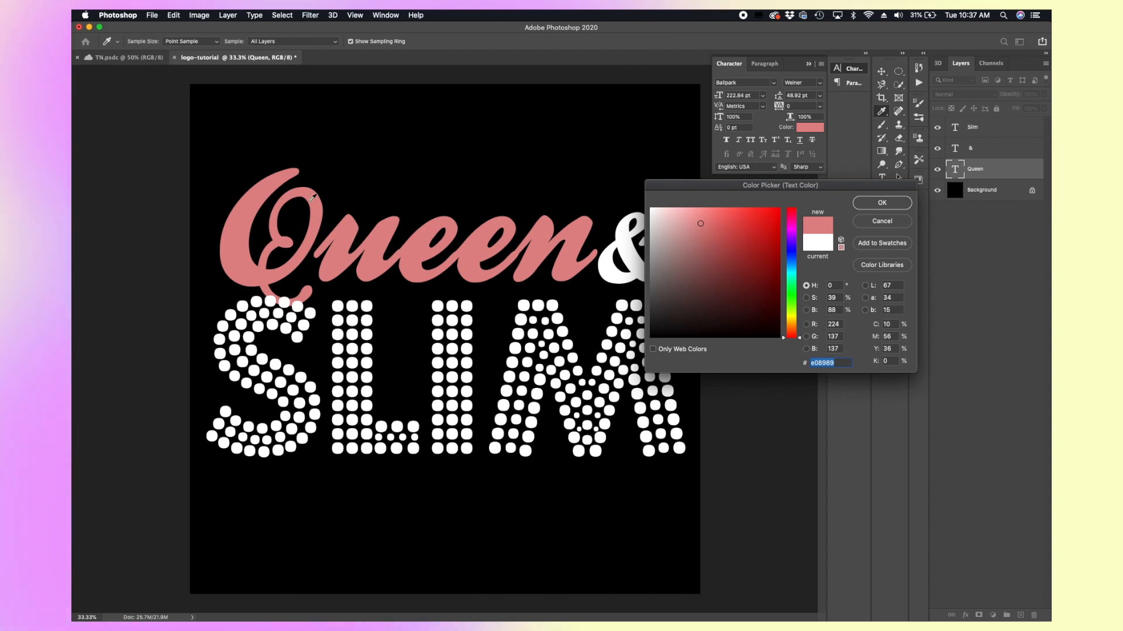
left_click(262, 305)
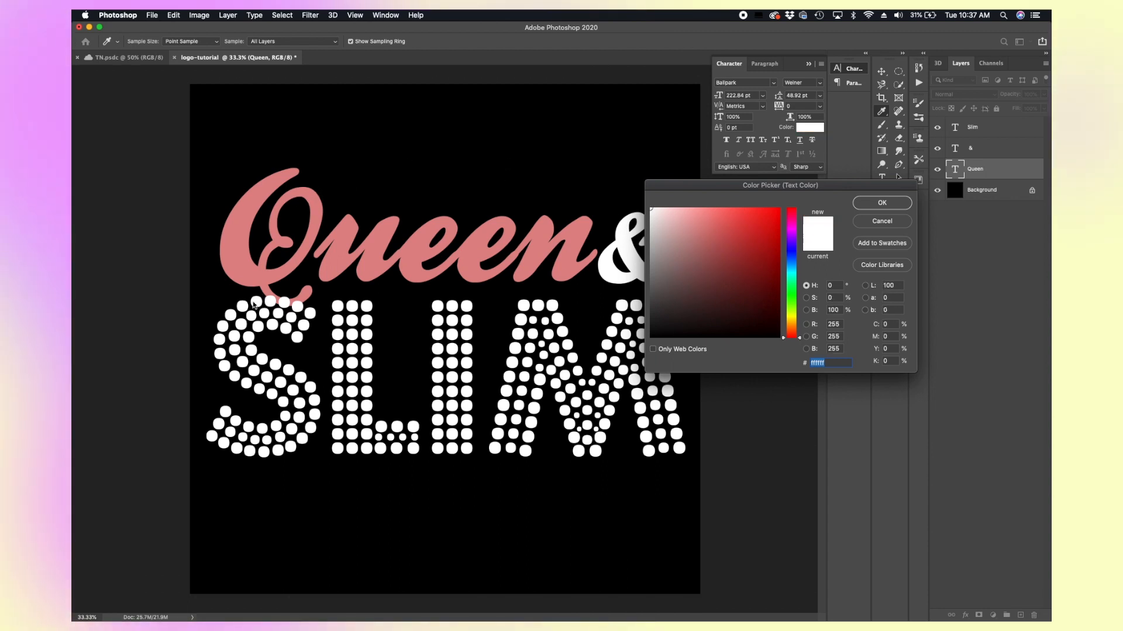
left_click(870, 202)
Step: Collapse the Character panel, select the SLIM layer and add a Bevel & Emboss layer style to it
key("v")
left_click(810, 64)
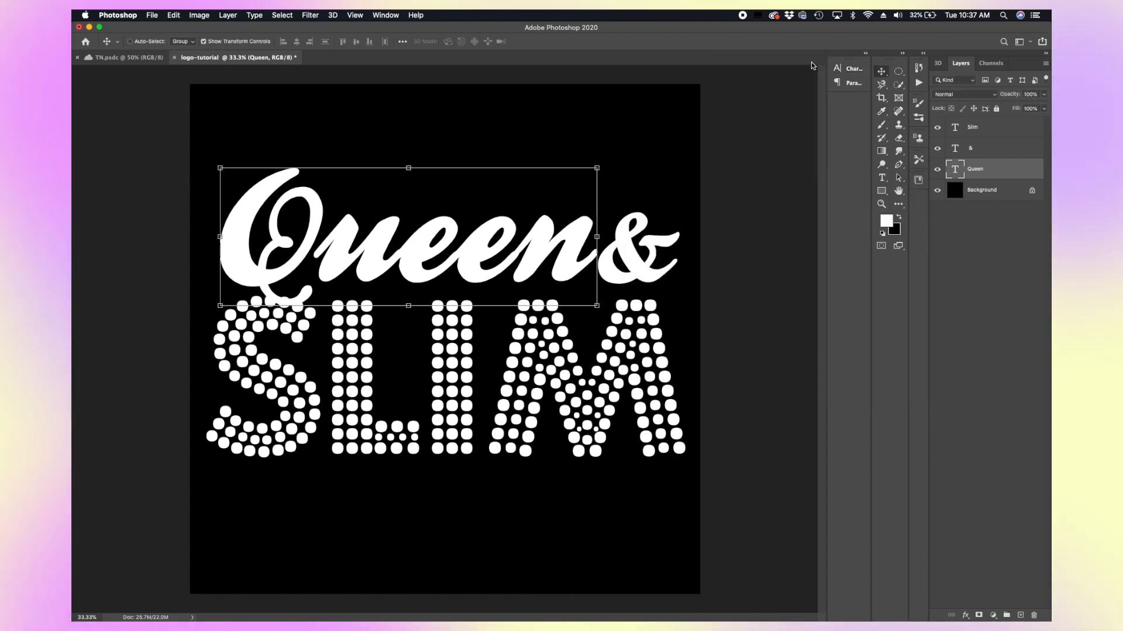
left_click(994, 334)
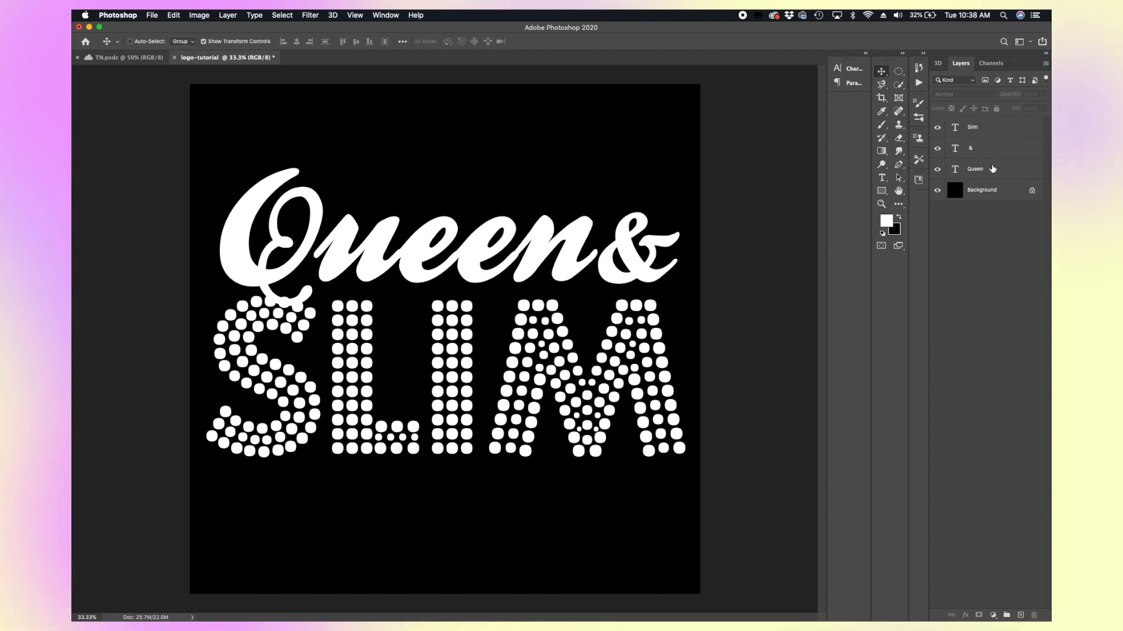
left_click(986, 136)
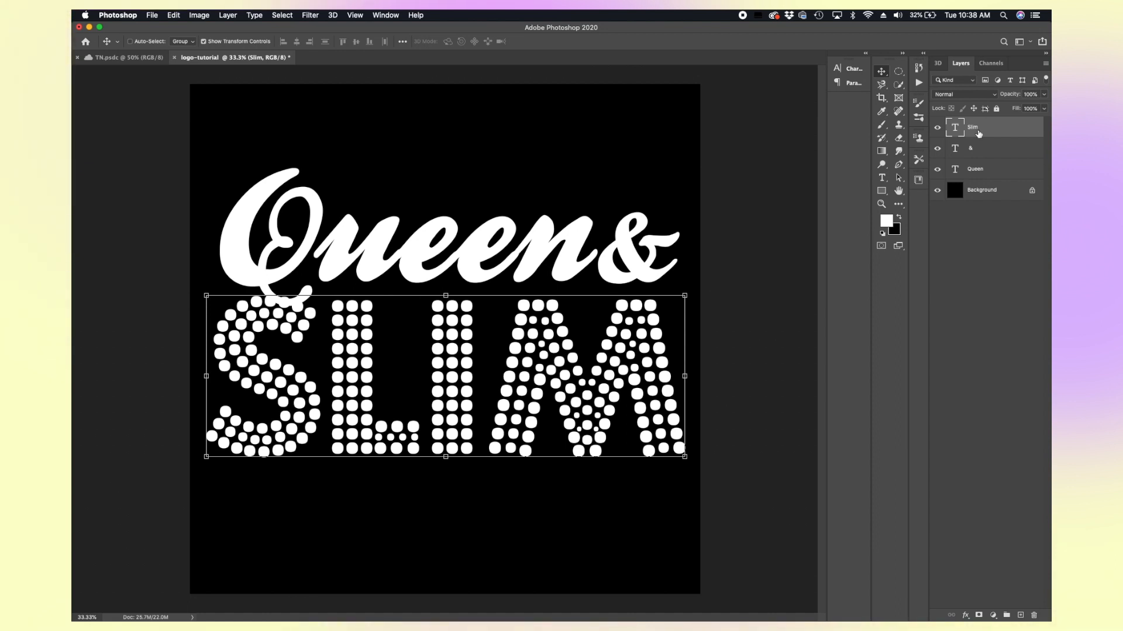
left_click(965, 616)
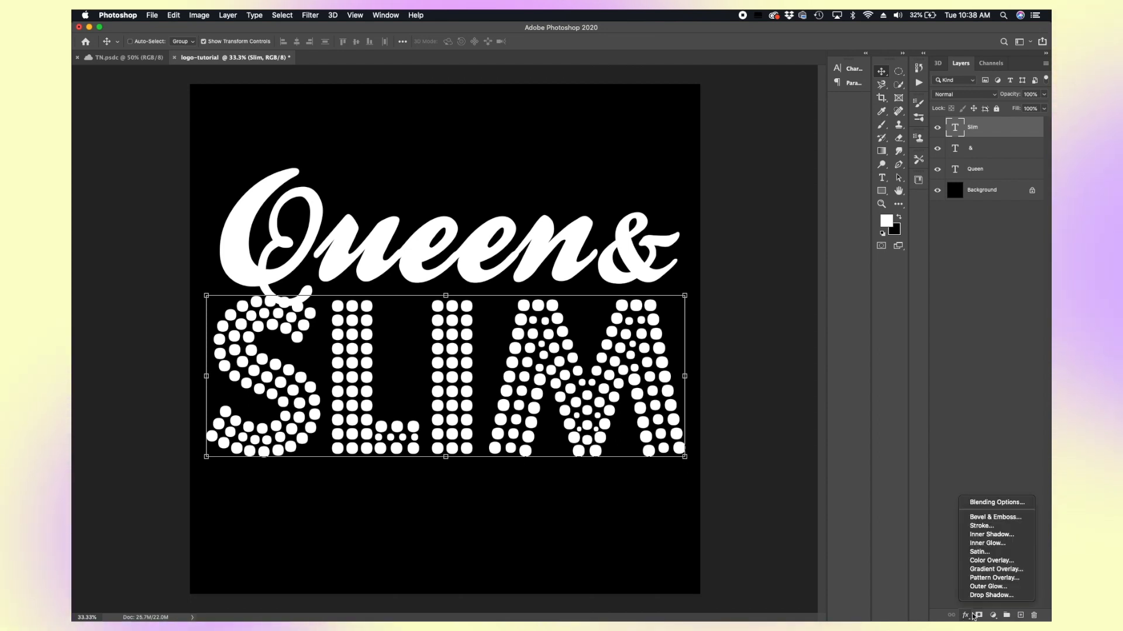
left_click(987, 517)
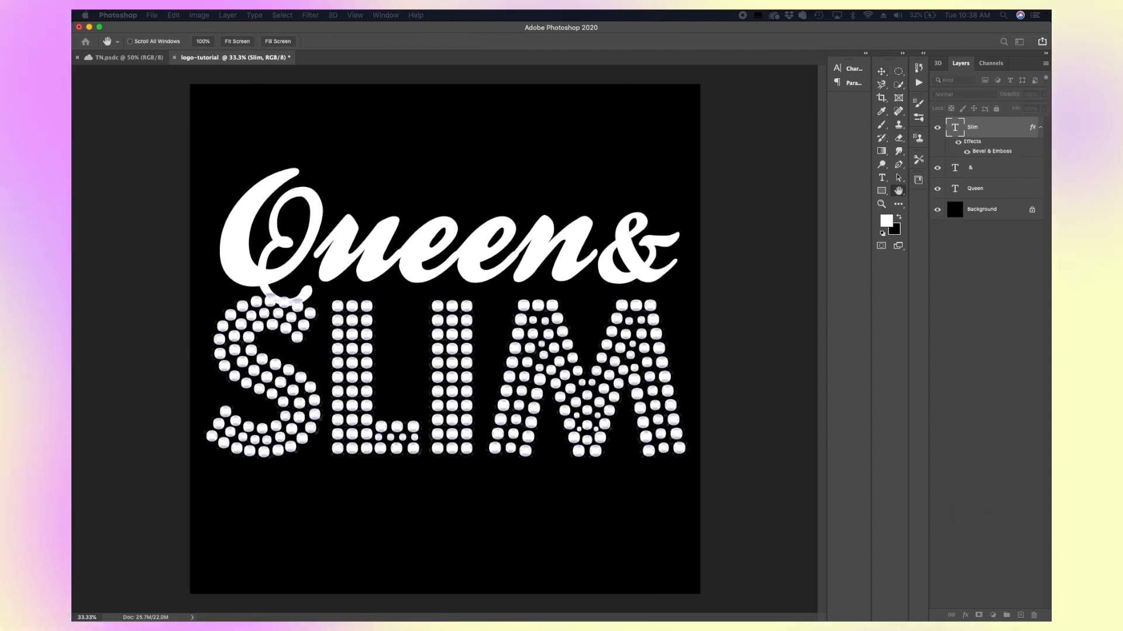
left_click_drag(631, 29, 798, 58)
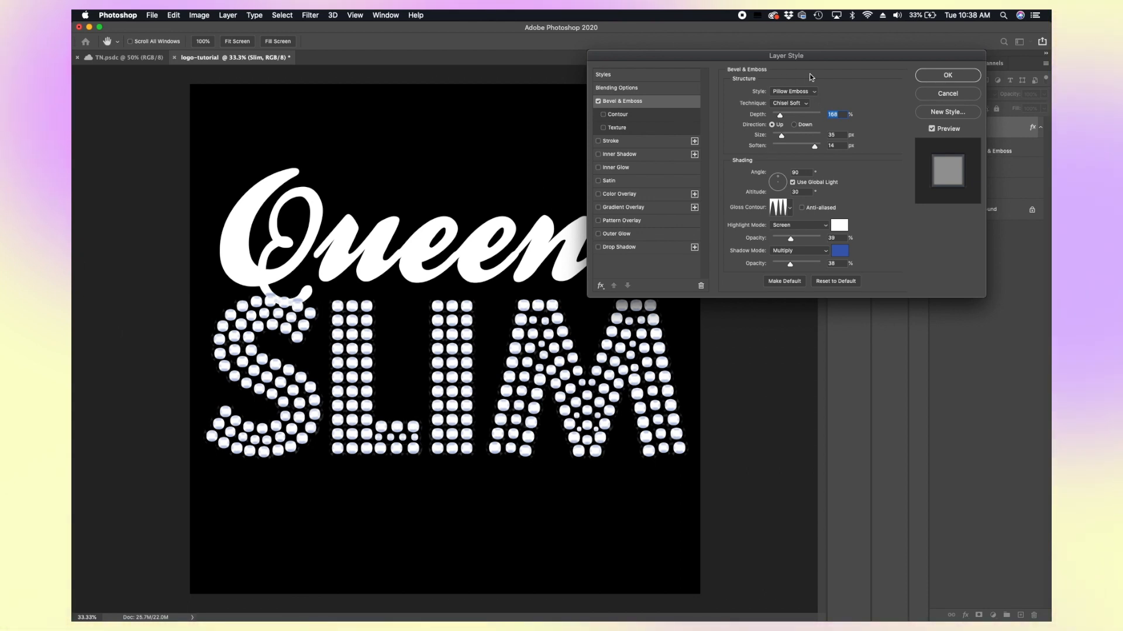
left_click_drag(810, 54, 711, 28)
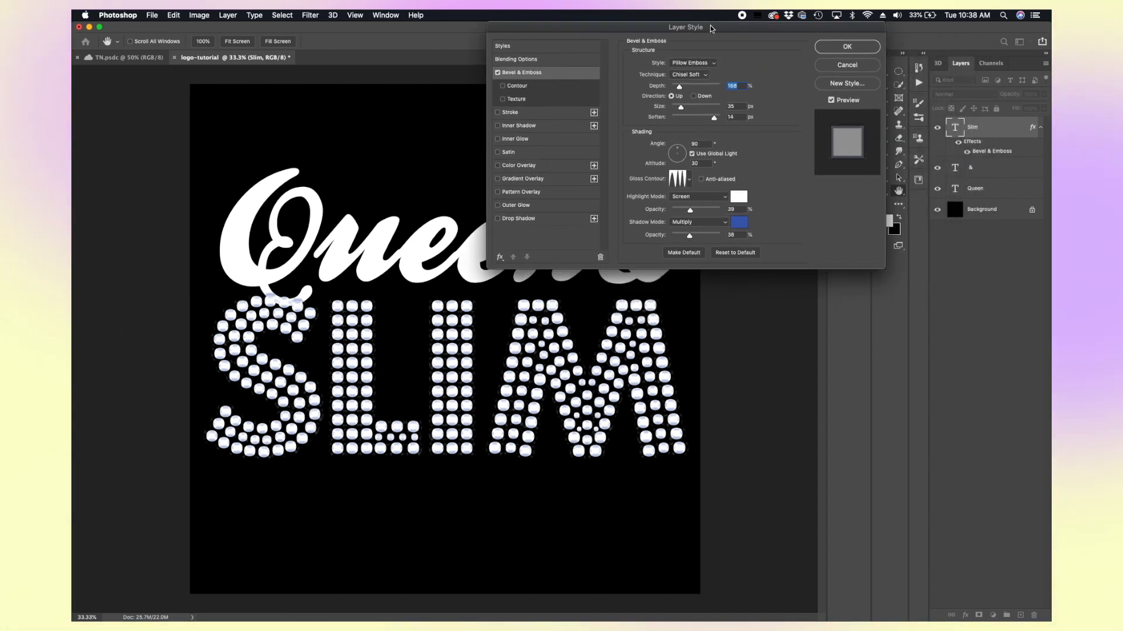
left_click(497, 72)
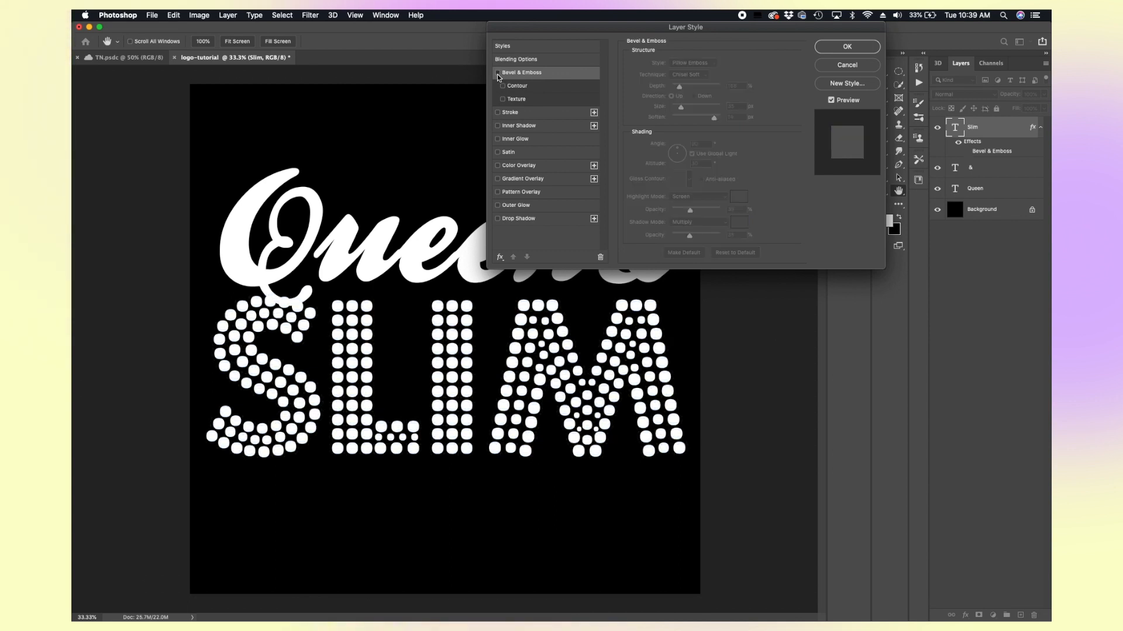
left_click(497, 73)
left_click(497, 72)
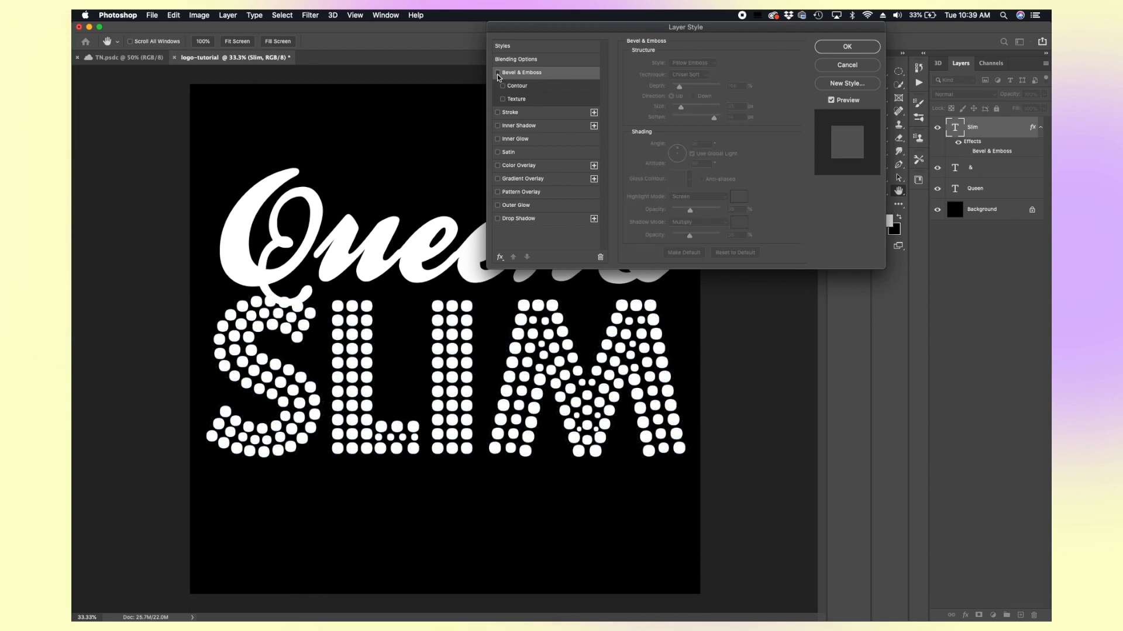
left_click(497, 73)
left_click(497, 72)
left_click(497, 73)
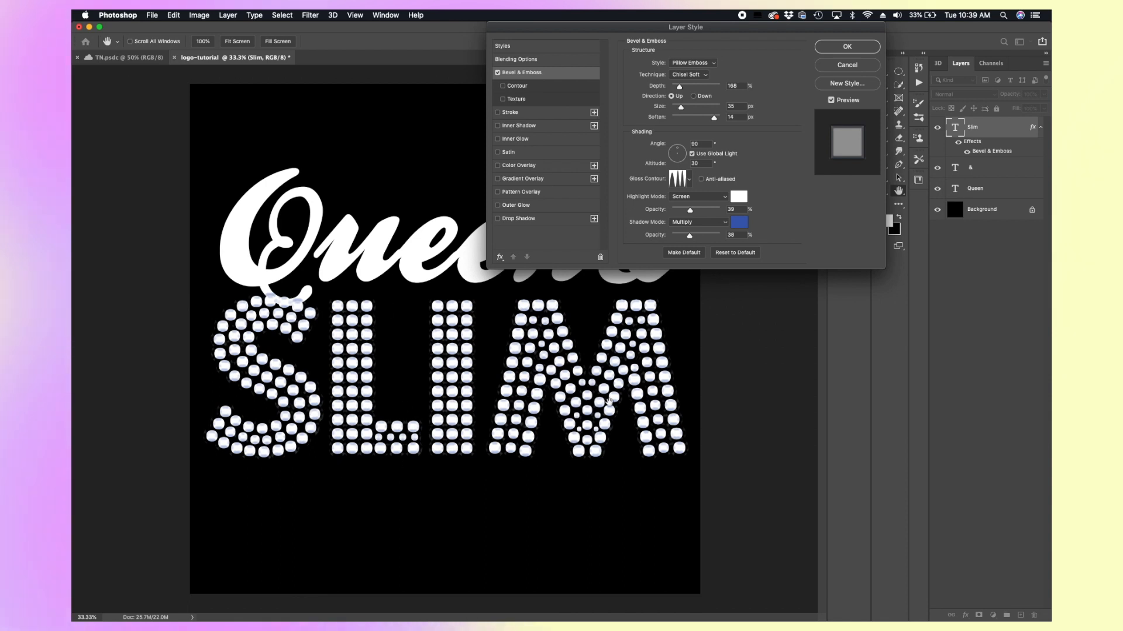
Step: Try the other bevel styles, keep Pillow Emboss, and set the bevel depth to 167%
left_click(702, 65)
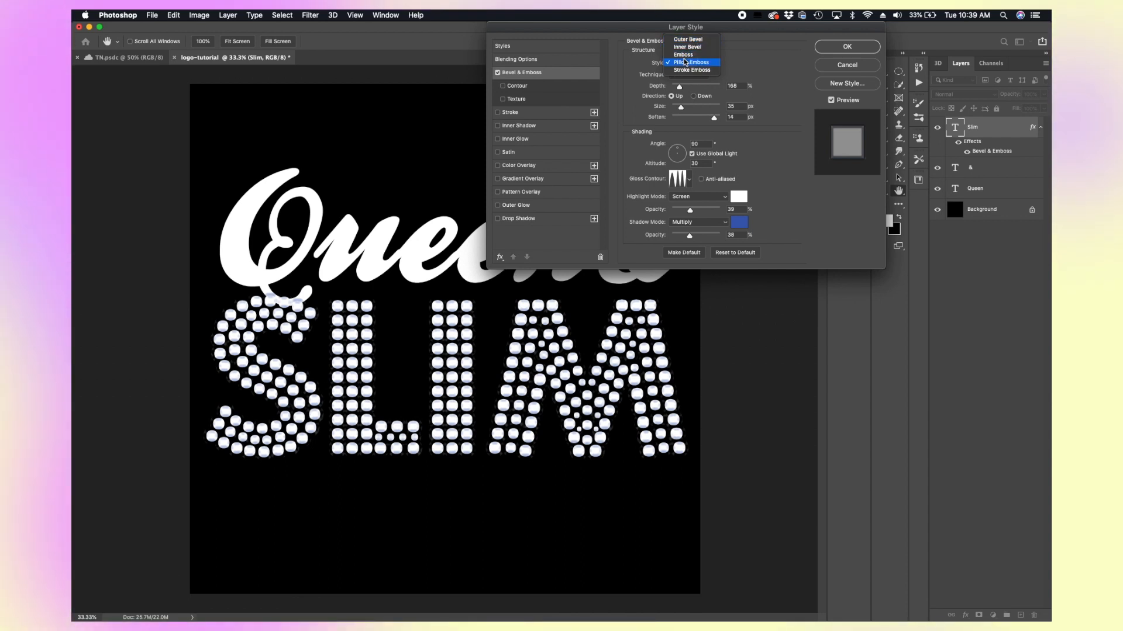
left_click(685, 62)
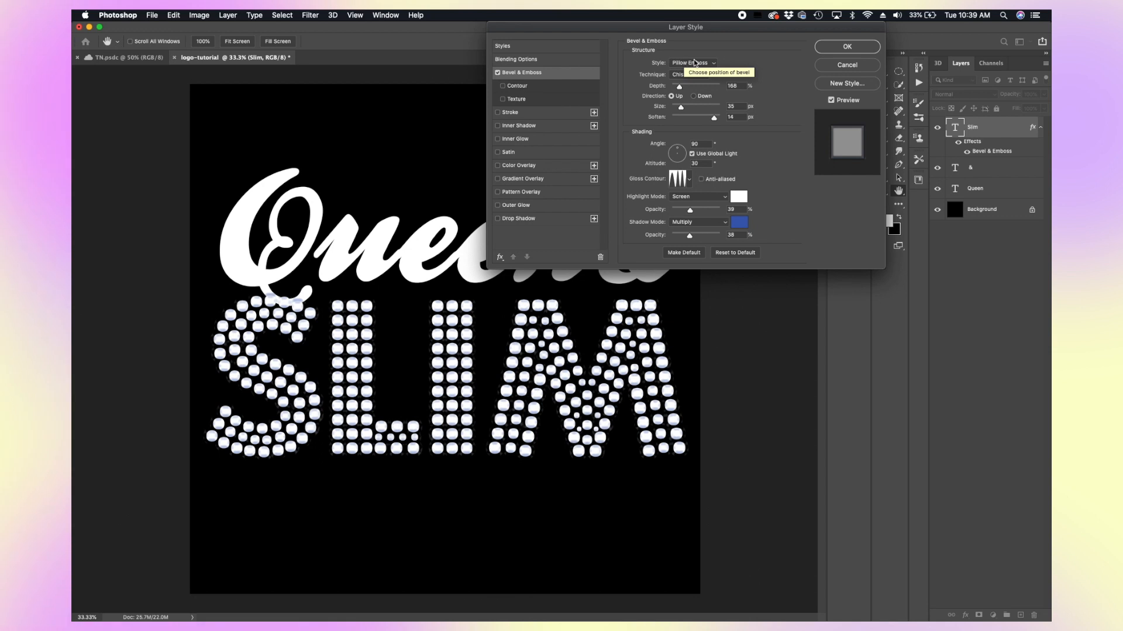
left_click(695, 62)
left_click(689, 41)
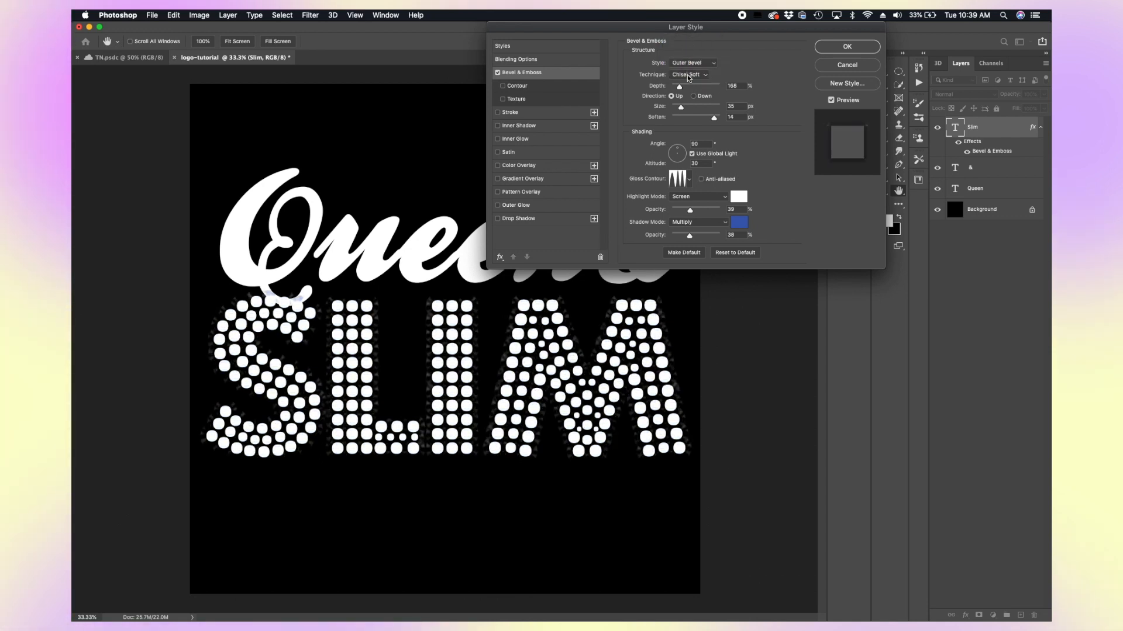
left_click(680, 63)
left_click(680, 70)
left_click(679, 62)
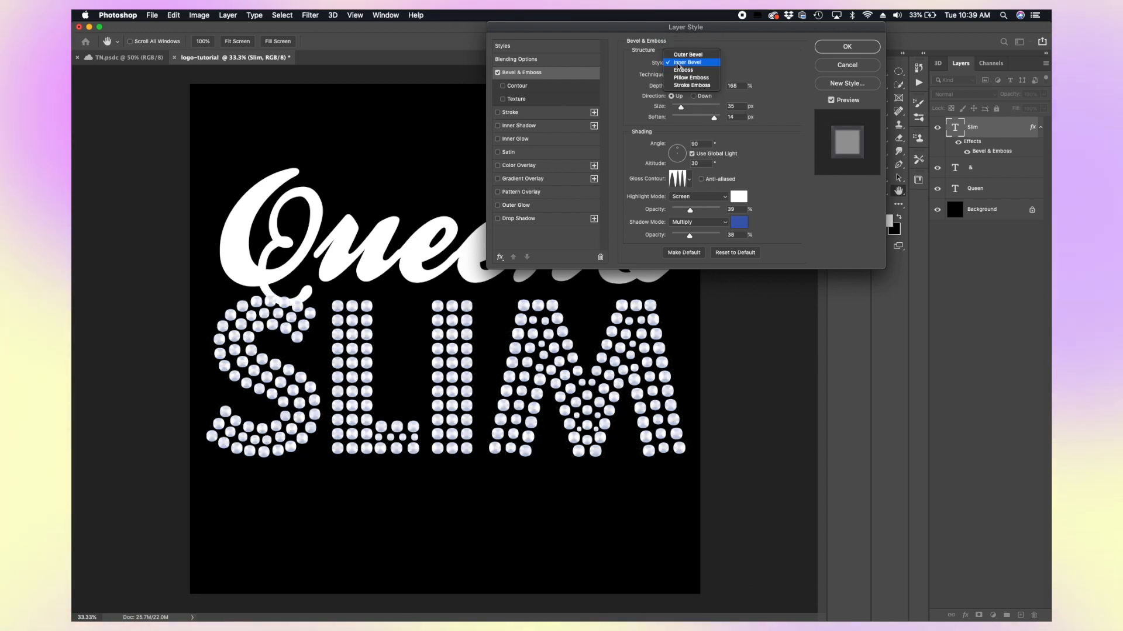
left_click(679, 70)
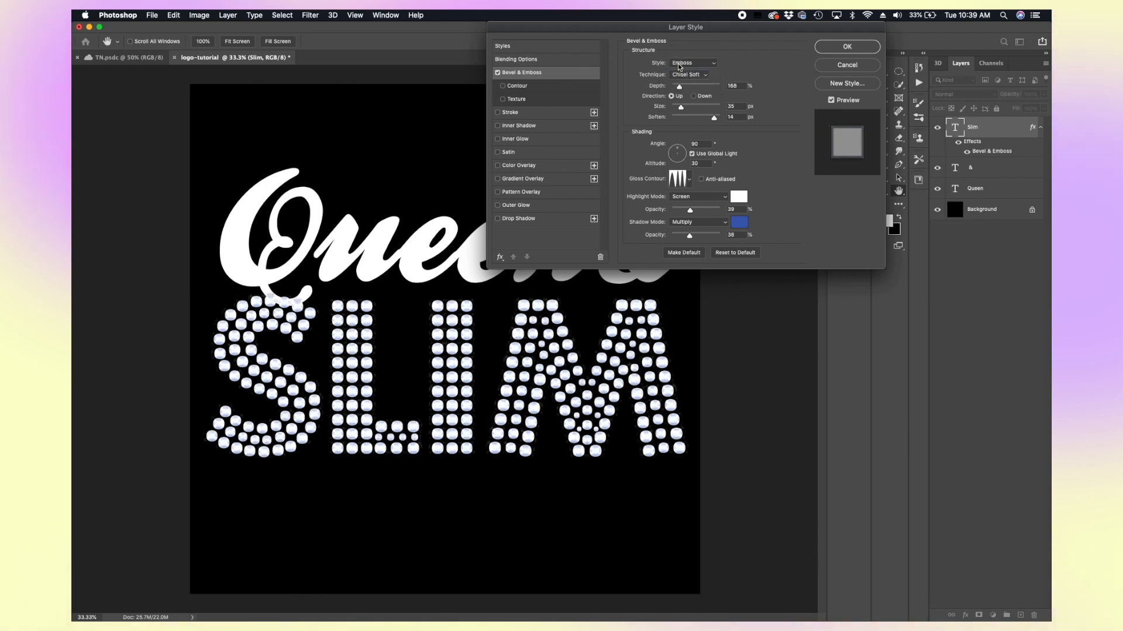
left_click(679, 65)
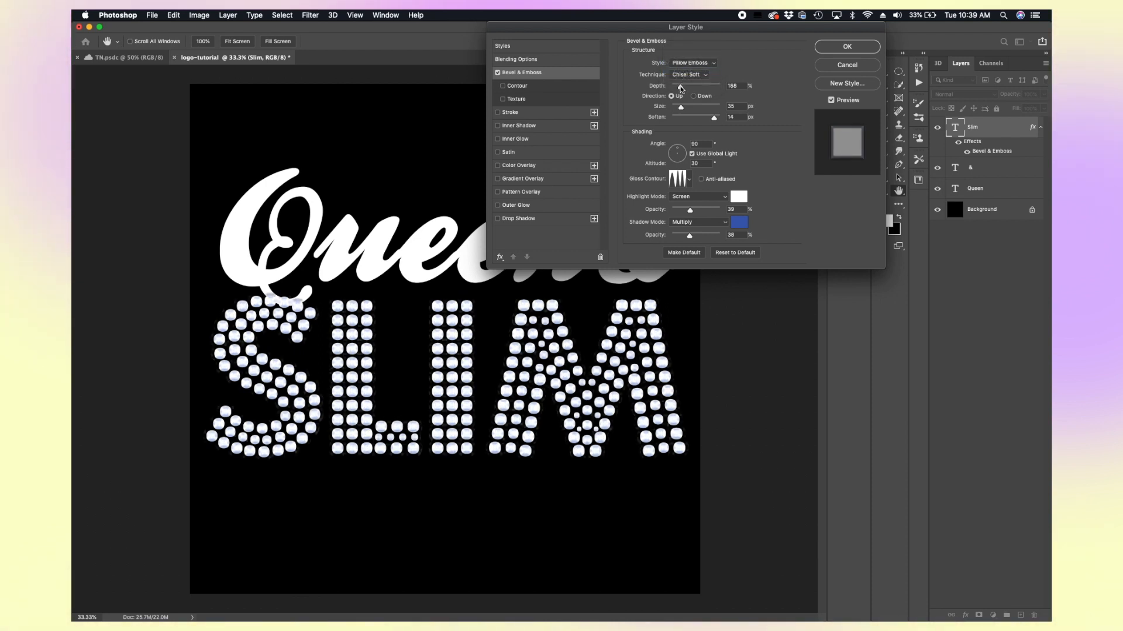
mouse_move(680, 88)
left_mouse_down()
mouse_move(693, 84)
mouse_move(681, 87)
left_mouse_up()
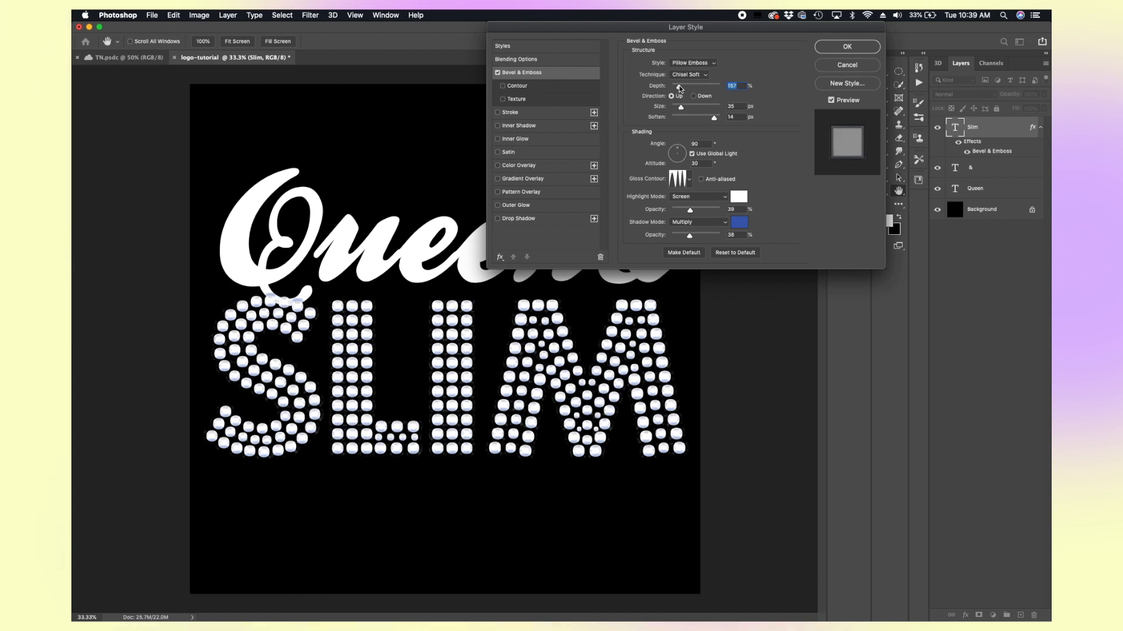
Step: Browse the gloss contour presets and set the bevel's gloss contour to Ring - Double
left_click(689, 181)
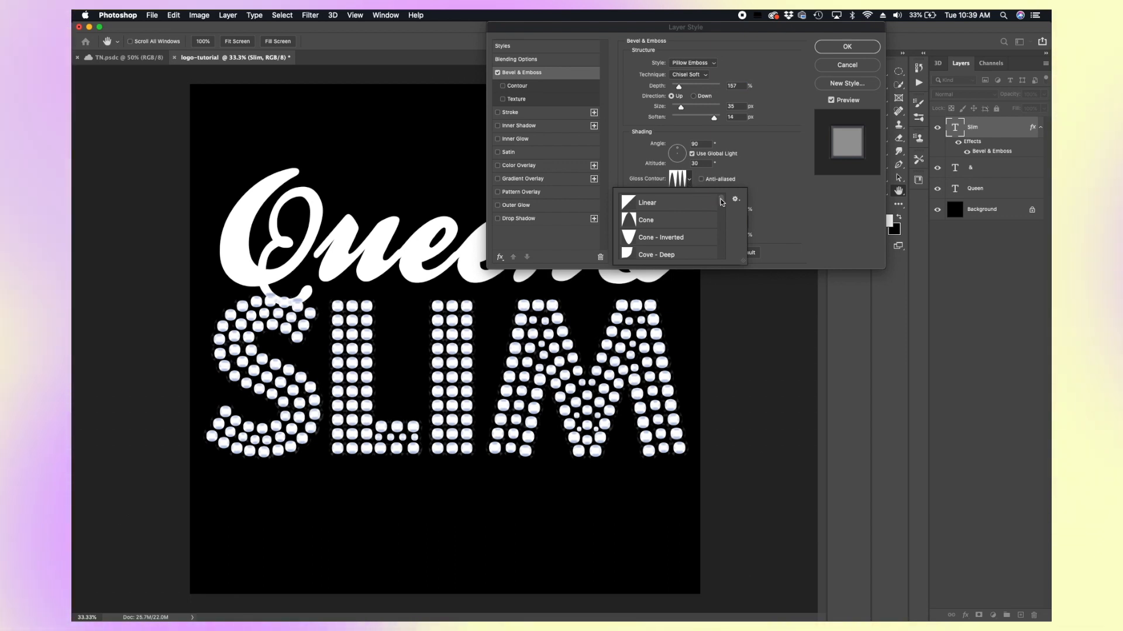
mouse_move(721, 203)
left_mouse_down()
mouse_move(719, 244)
mouse_move(721, 214)
left_mouse_up()
left_click(701, 240)
left_click(692, 223)
left_click(694, 206)
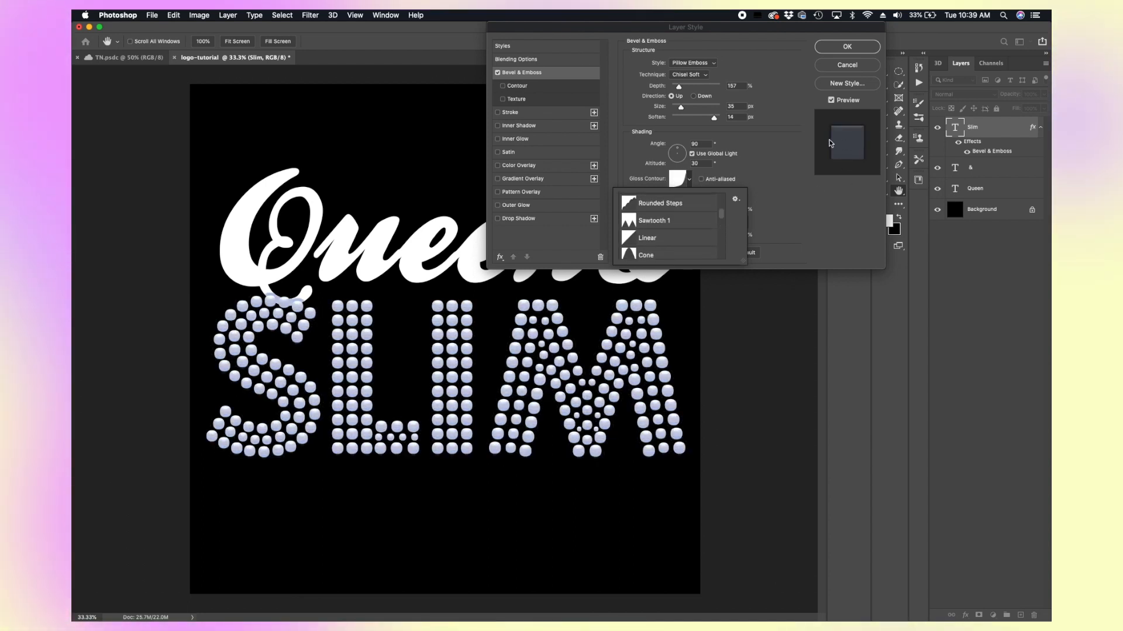
left_click(680, 206)
left_click(680, 220)
left_click_drag(723, 216, 721, 209)
left_click(677, 244)
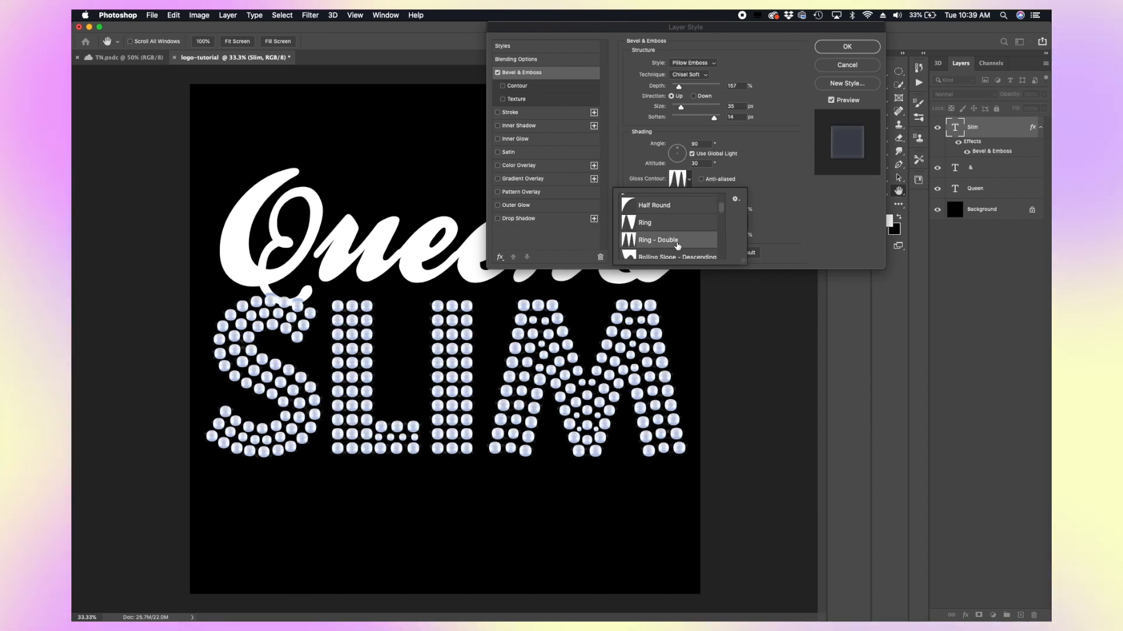
scroll(693, 248, "down", 2)
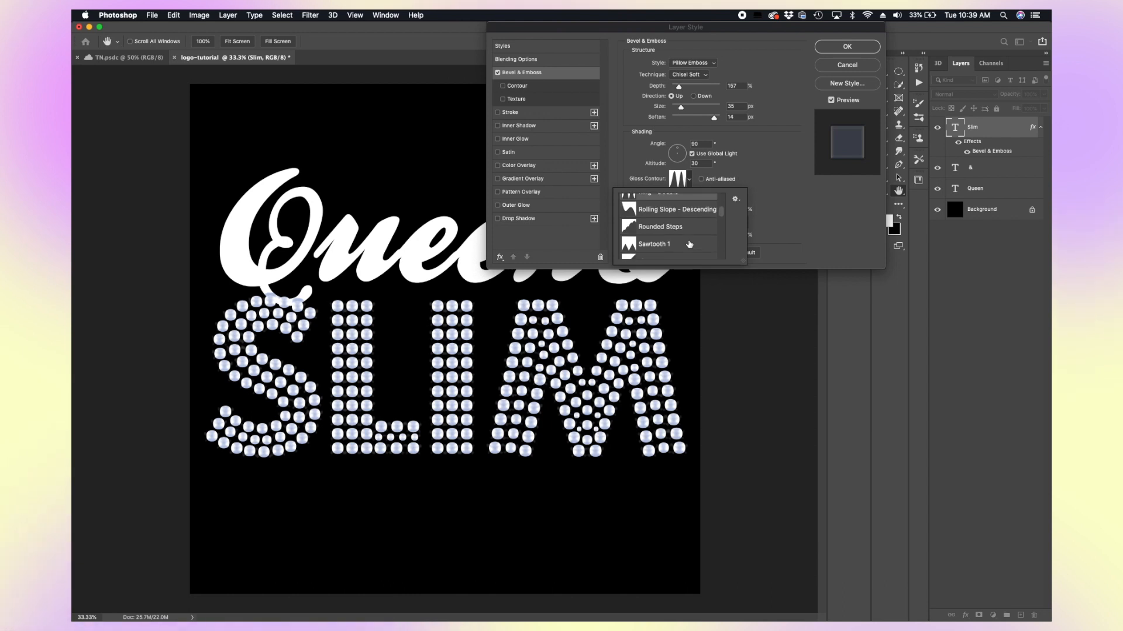
left_click(790, 206)
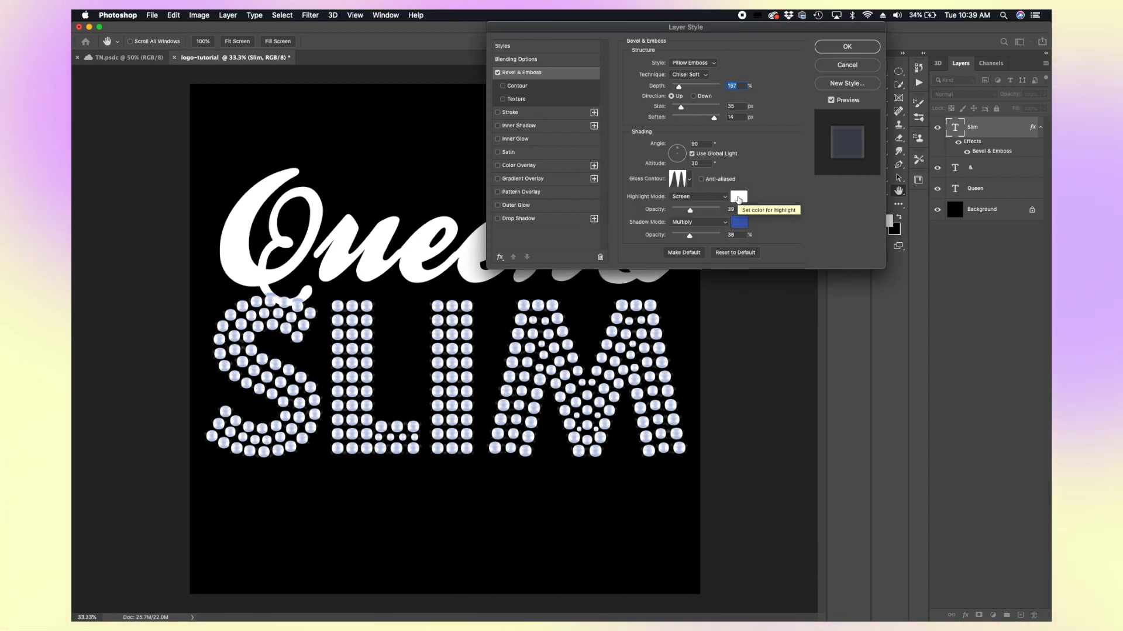
Step: Set the Bevel & Emboss shadow colour to black
left_click(739, 222)
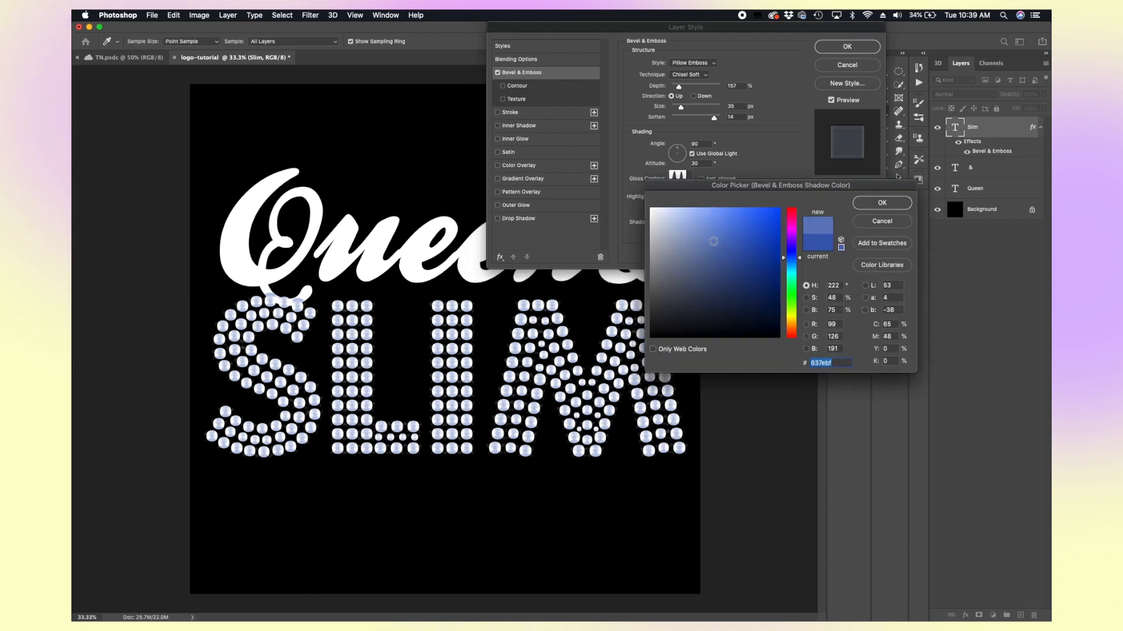
left_click(625, 367)
mouse_move(625, 367)
left_mouse_down()
mouse_move(722, 324)
mouse_move(729, 298)
mouse_move(621, 337)
left_mouse_up()
left_click(882, 203)
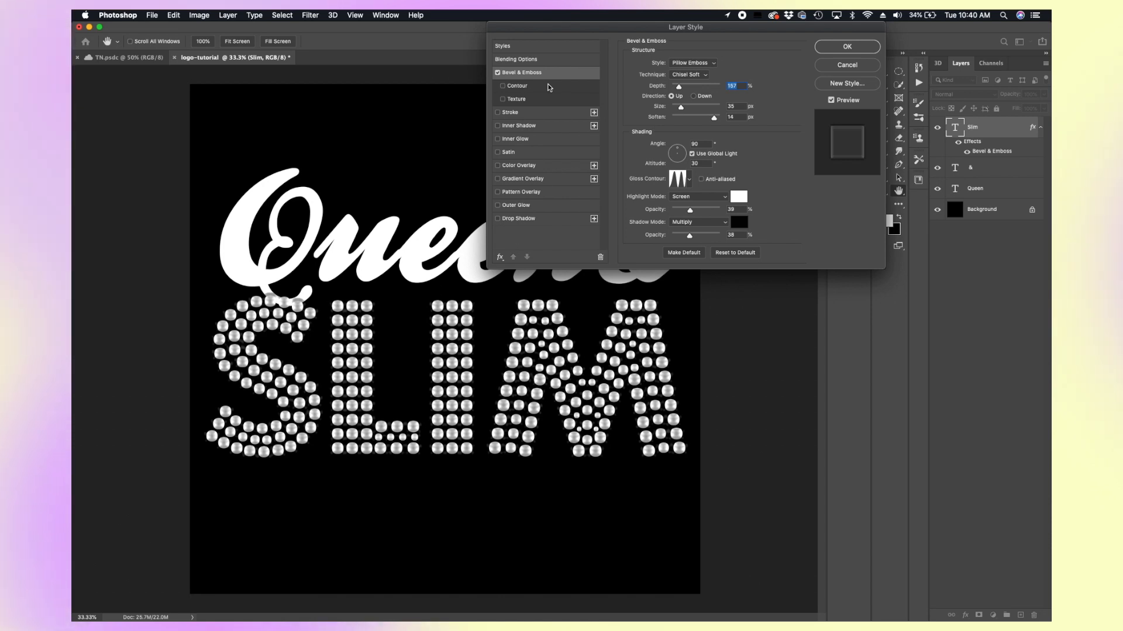
Step: Add a Stroke effect to SLIM, adjust its size, and keep its position Outside after trying Inside
left_click(513, 113)
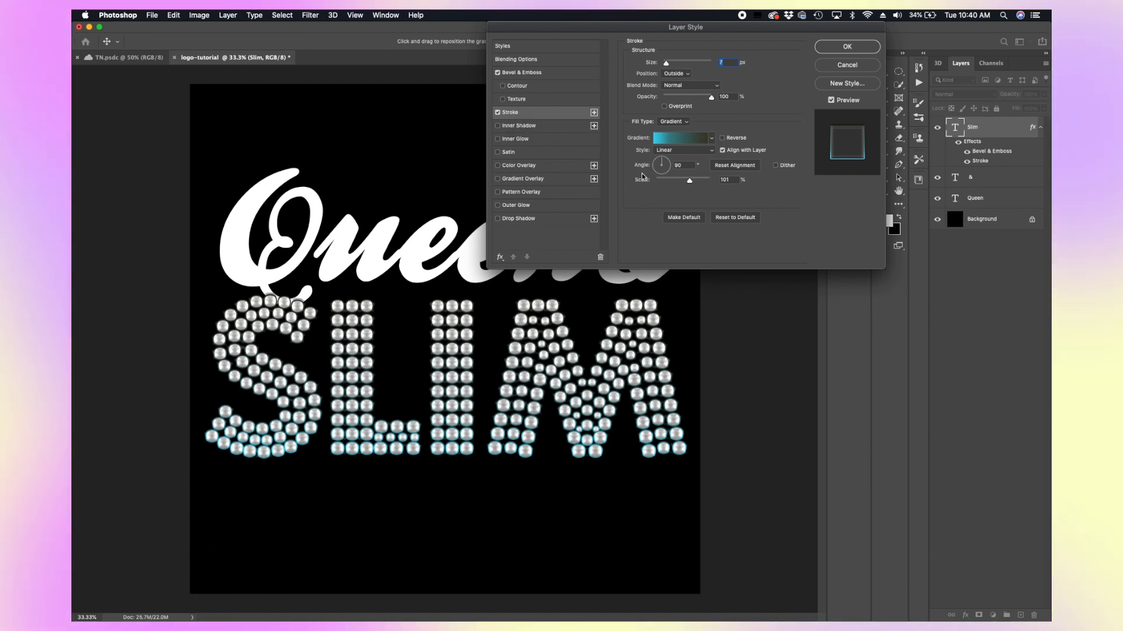
left_click_drag(666, 65, 668, 66)
left_click(677, 74)
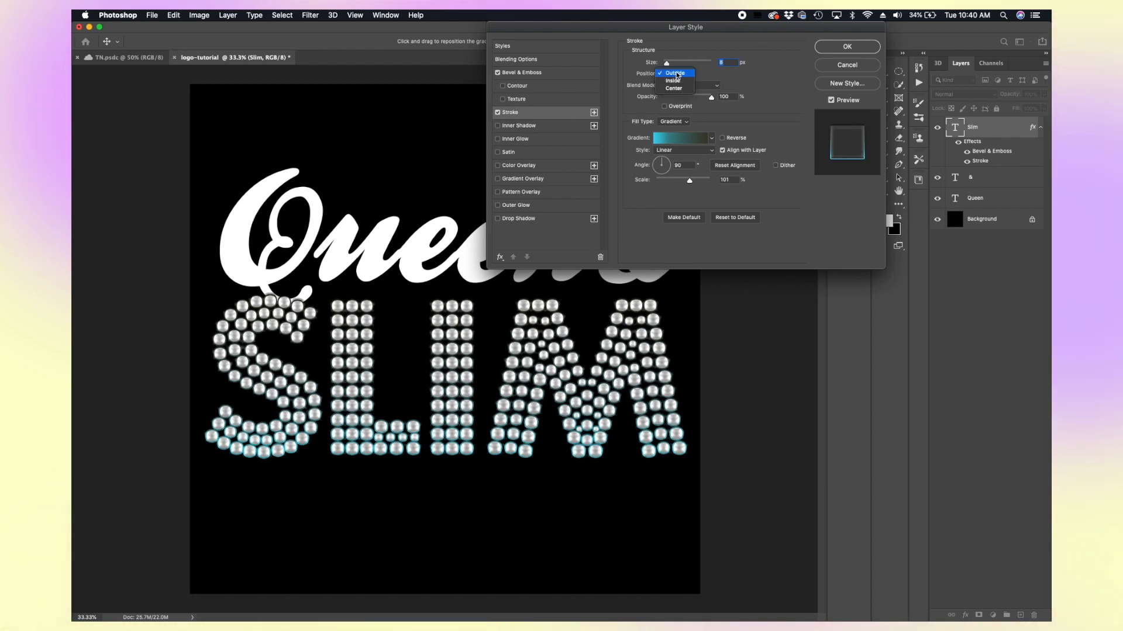
left_click(676, 81)
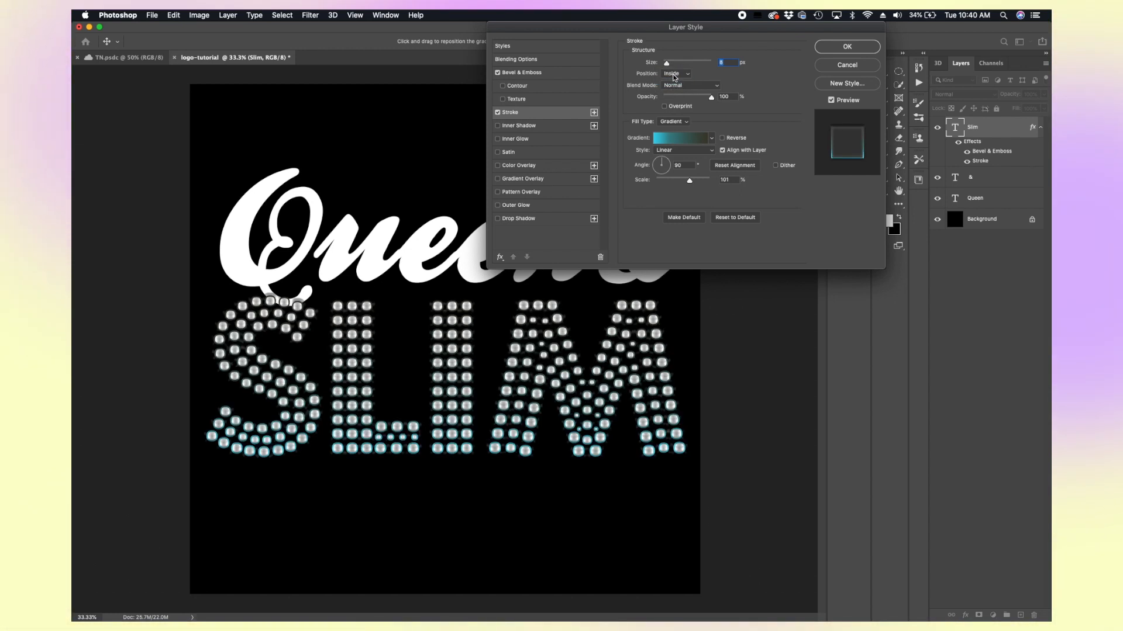
left_click(675, 74)
left_click(668, 68)
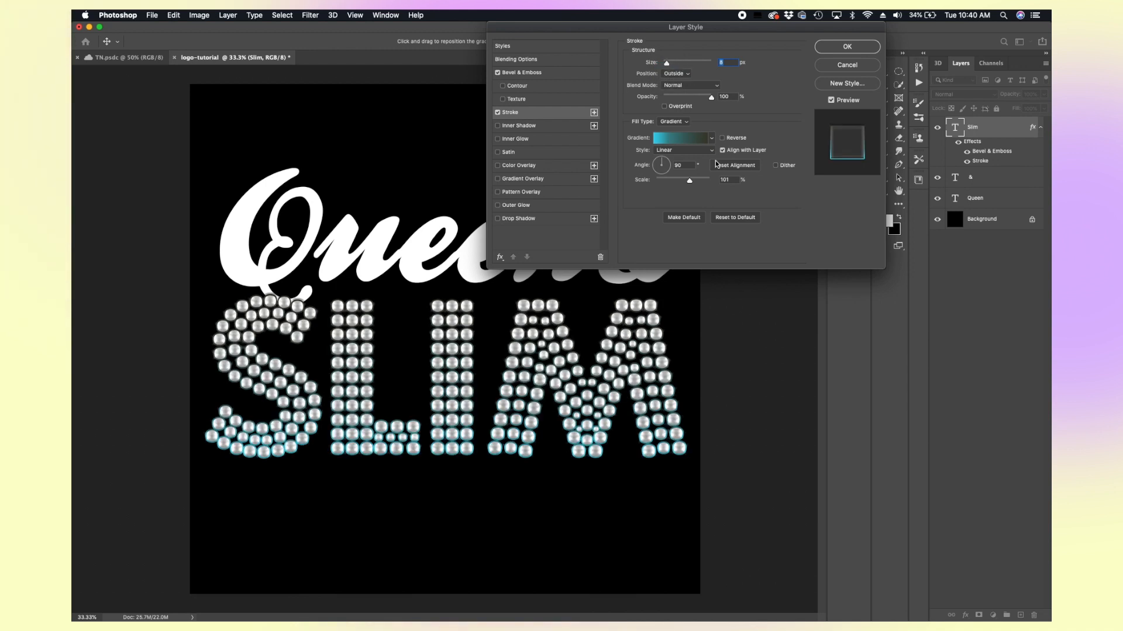
Step: Try a red colour fill for the SLIM stroke
left_click(671, 126)
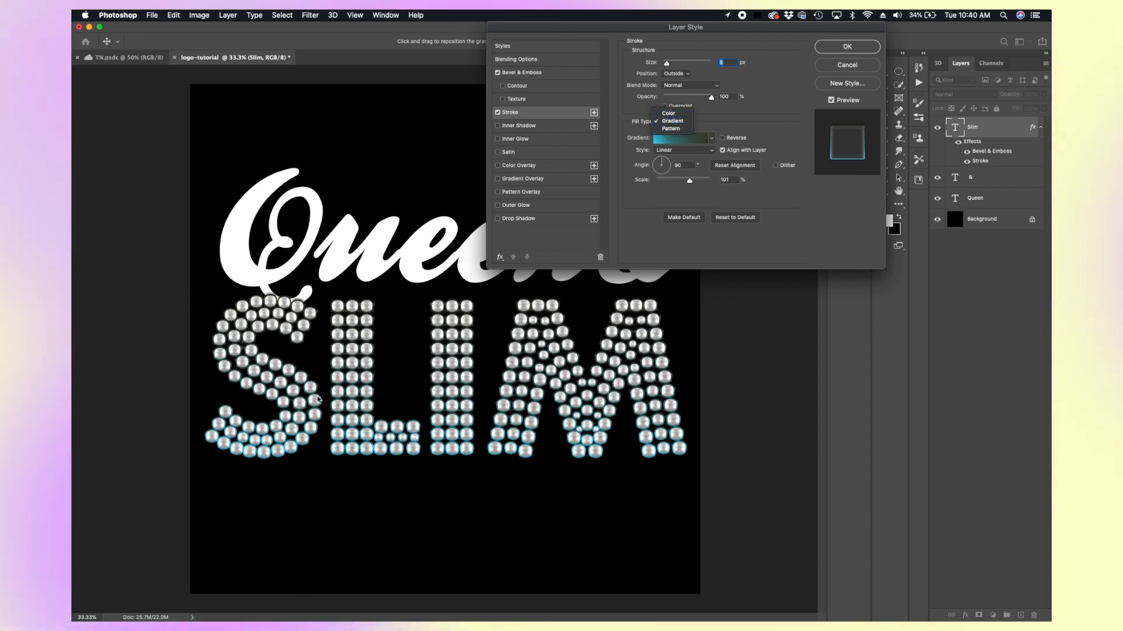
left_click(671, 113)
left_click(652, 138)
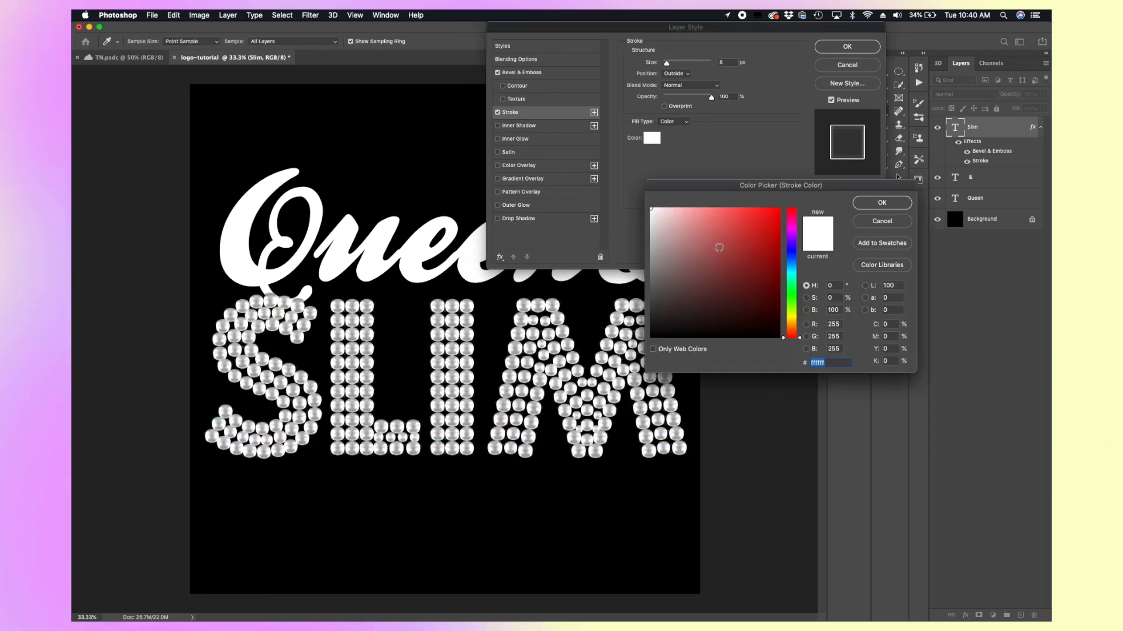
left_click_drag(719, 247, 780, 209)
left_click(880, 204)
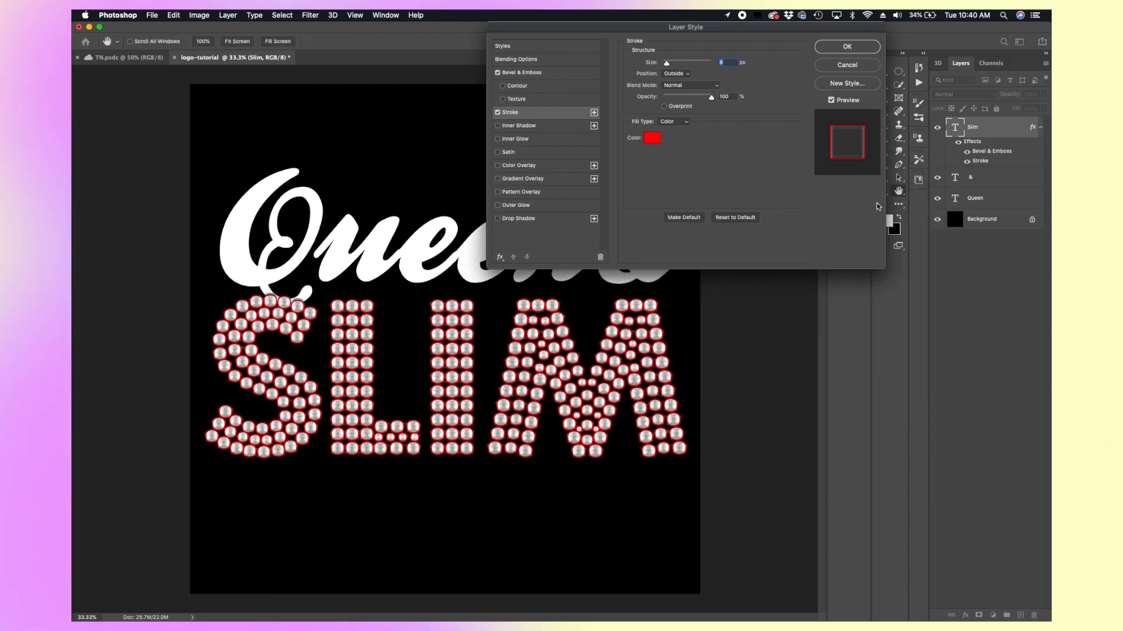
Step: Try a fiery pattern fill for the stroke, then turn off the Stroke effect
left_click(687, 122)
left_click(681, 138)
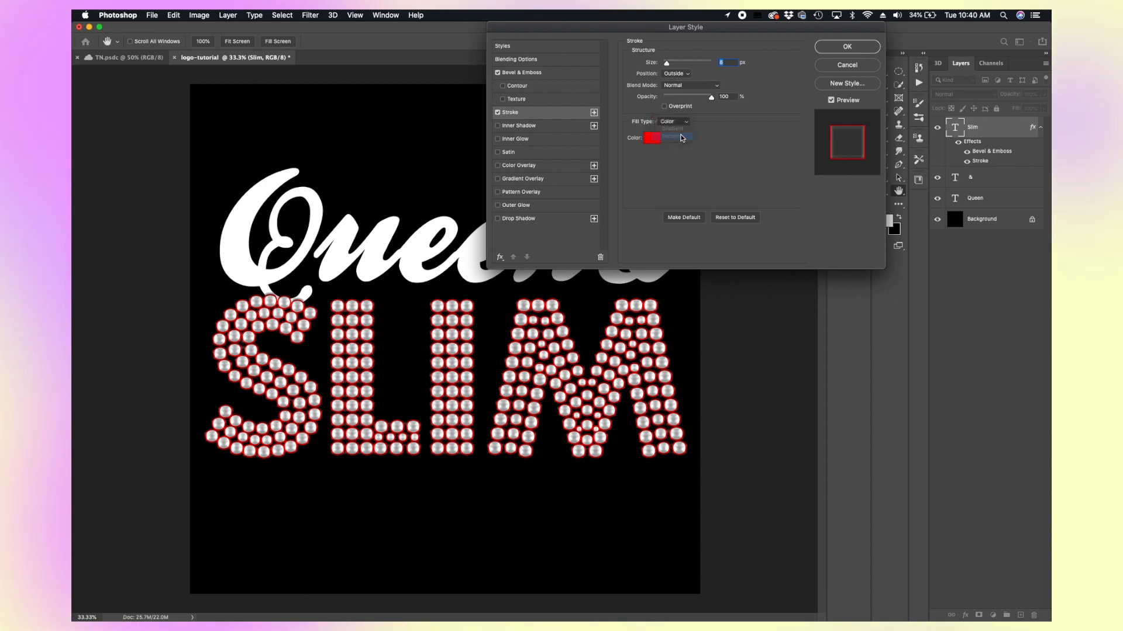
left_click(682, 140)
left_click(646, 211)
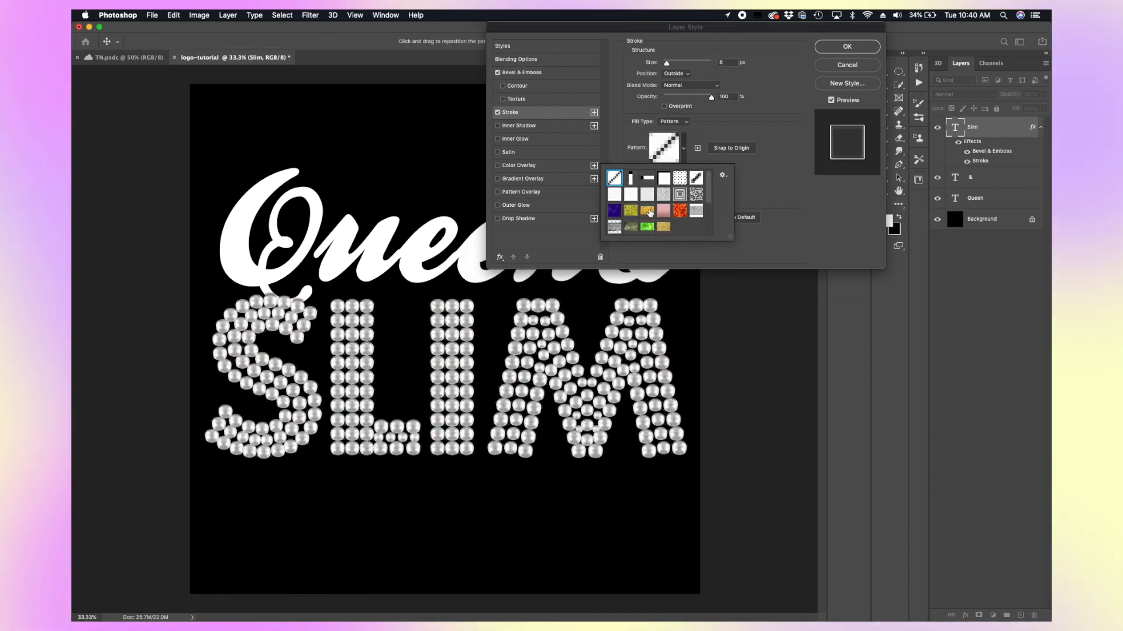
left_click(680, 214)
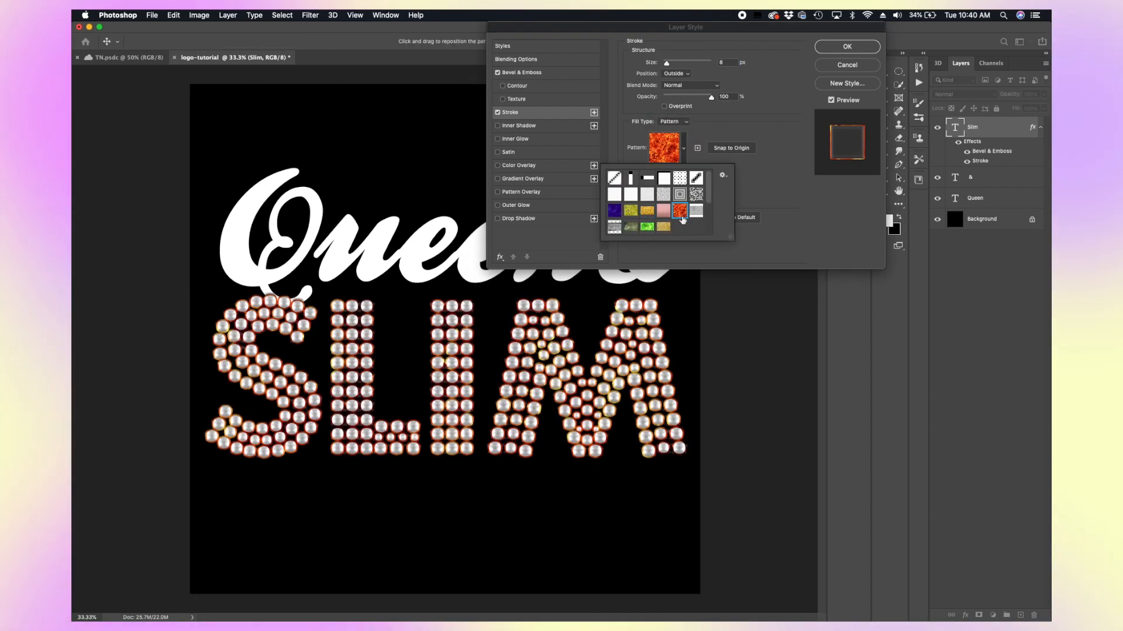
left_click(740, 190)
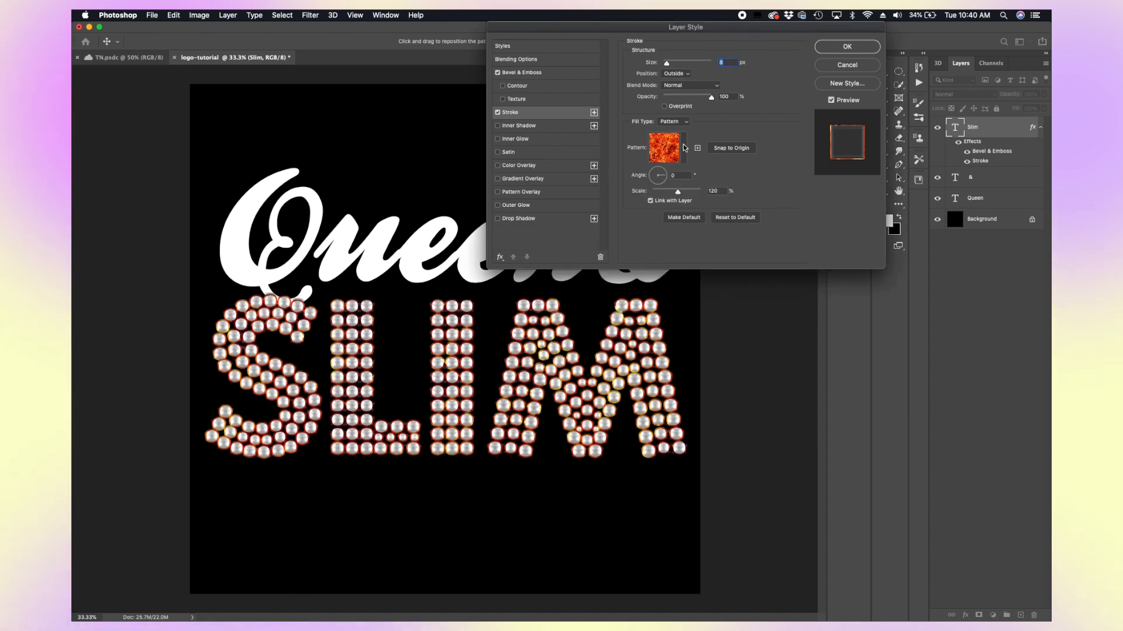
left_click(498, 112)
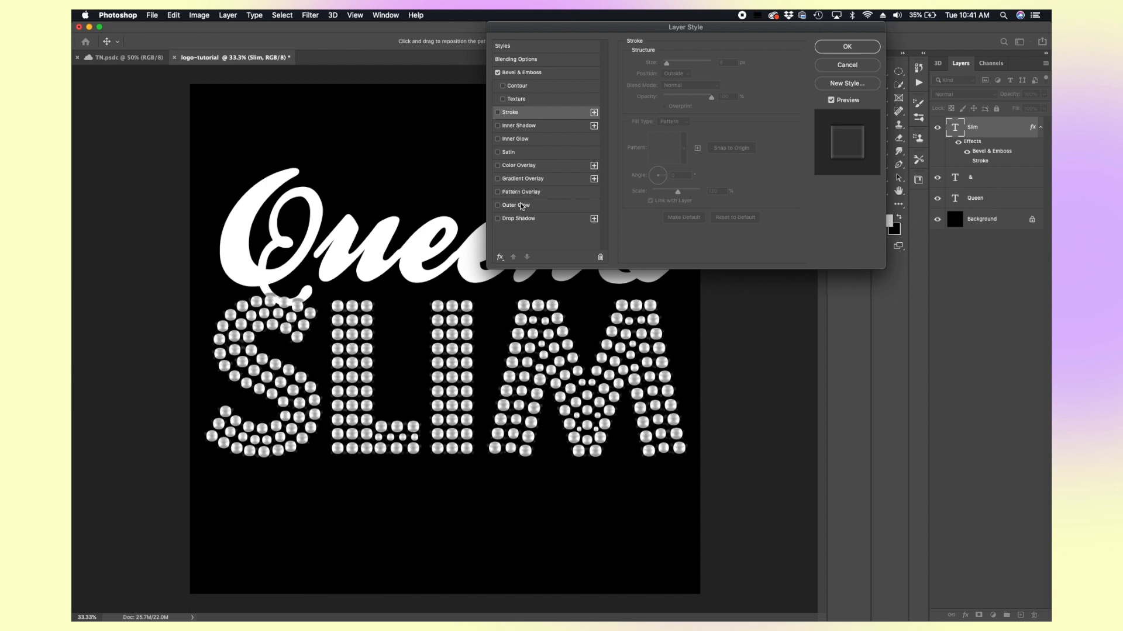
Step: Try a pink Gradient Overlay on SLIM, then turn it off
left_click(519, 180)
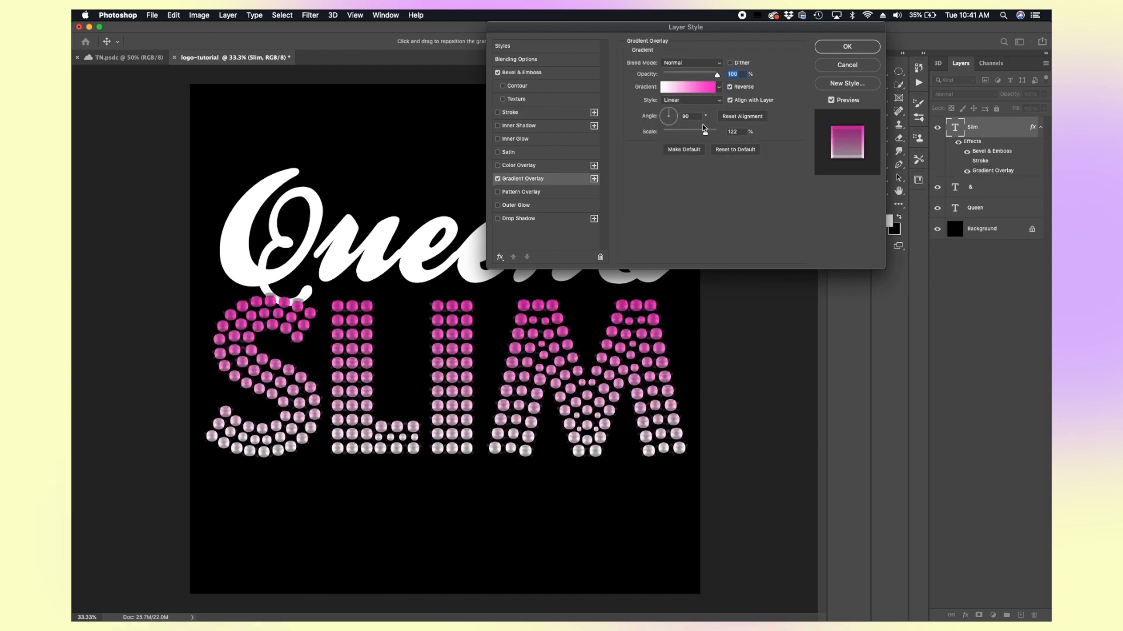
left_click(705, 88)
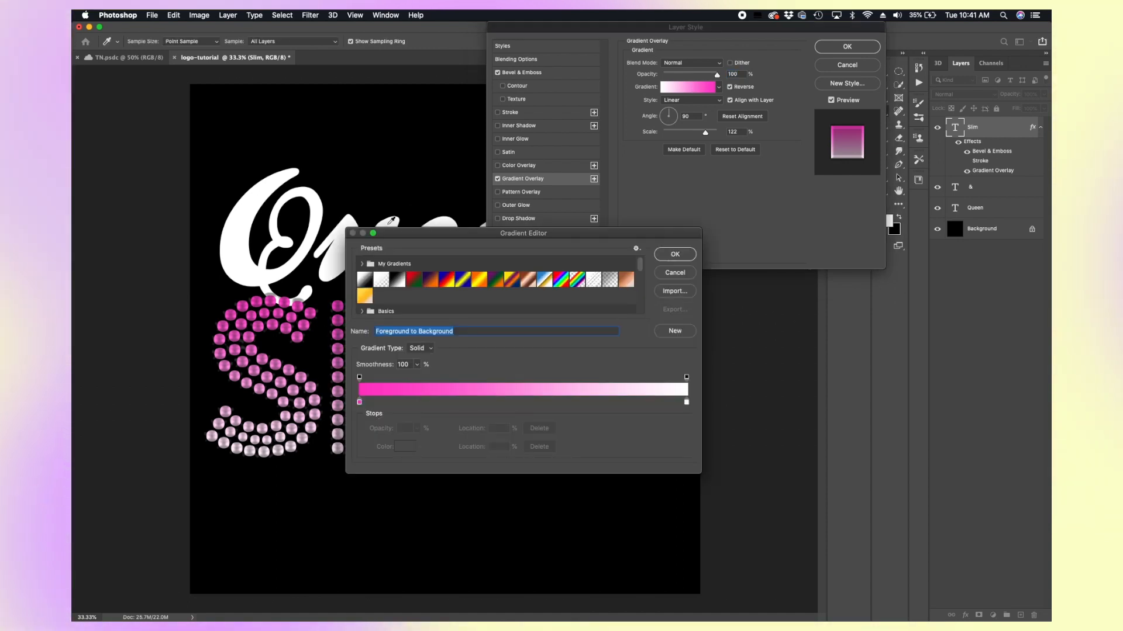
left_click(675, 255)
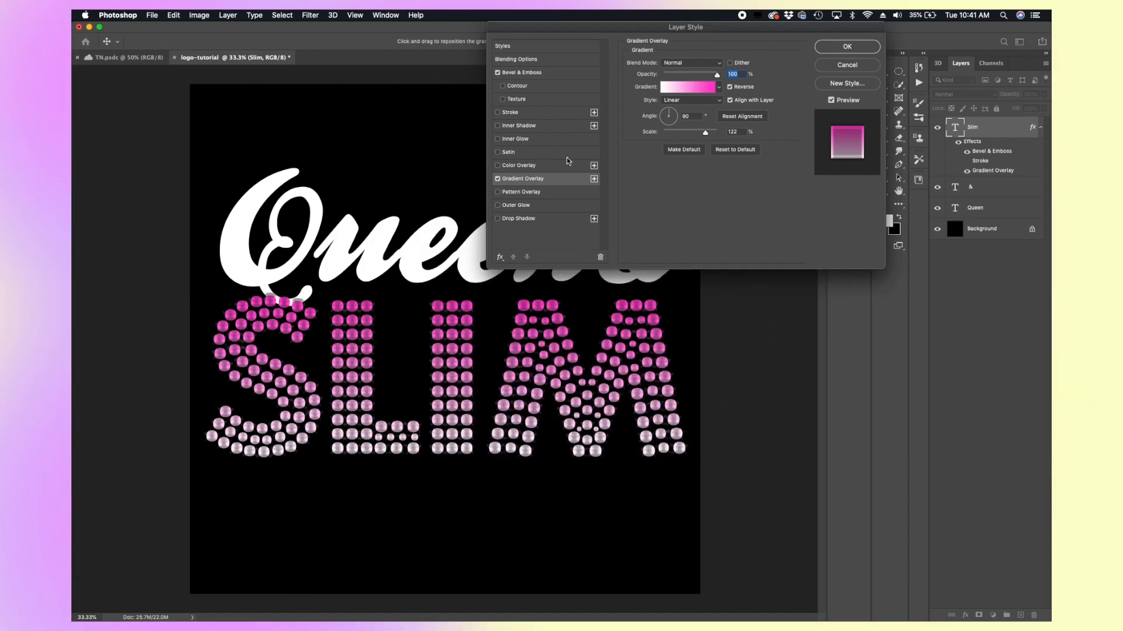
left_click(497, 179)
Step: Enable Pattern Overlay on SLIM and try patterns from the Trees and Grass preset folders
left_click(497, 192)
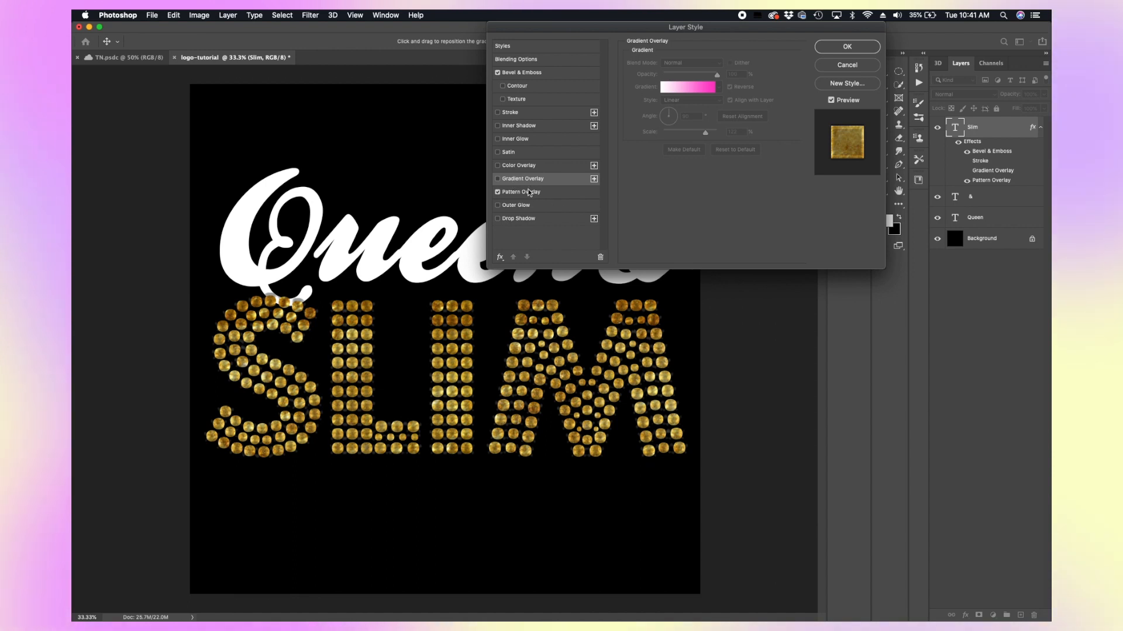
left_click(520, 194)
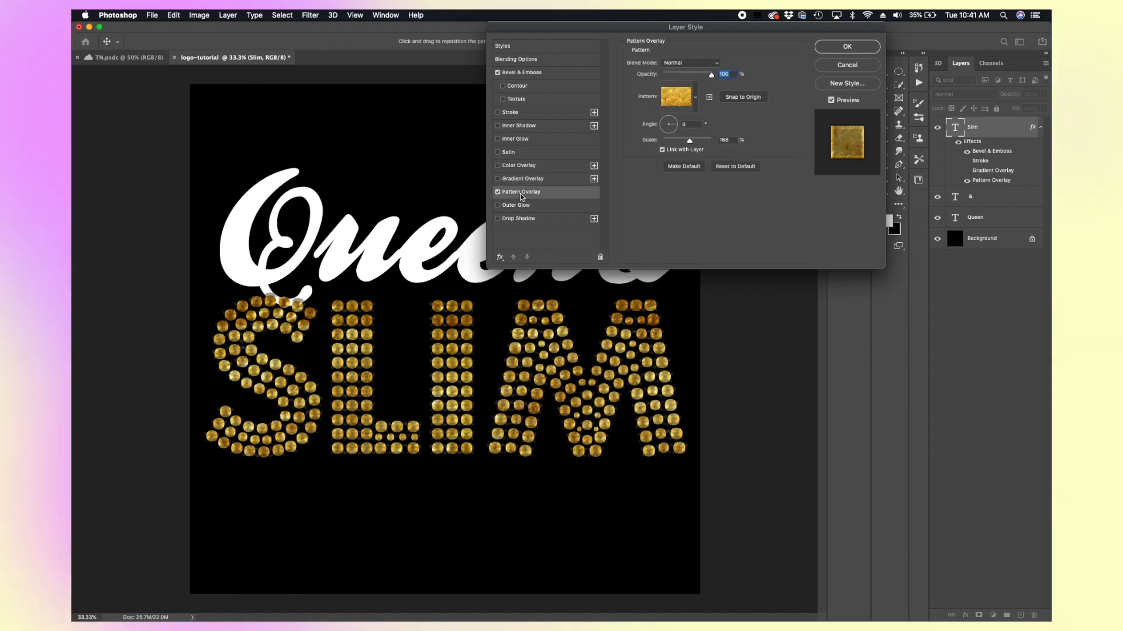
left_click(696, 105)
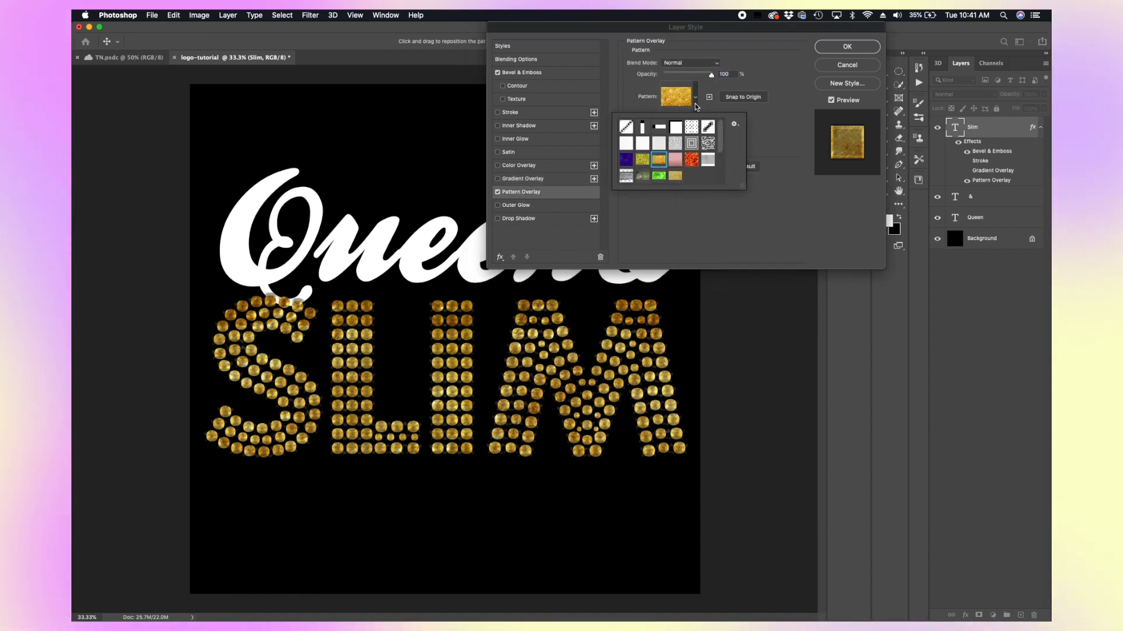
scroll(659, 162, "down", 3)
scroll(659, 162, "up", 3)
scroll(659, 162, "down", 3)
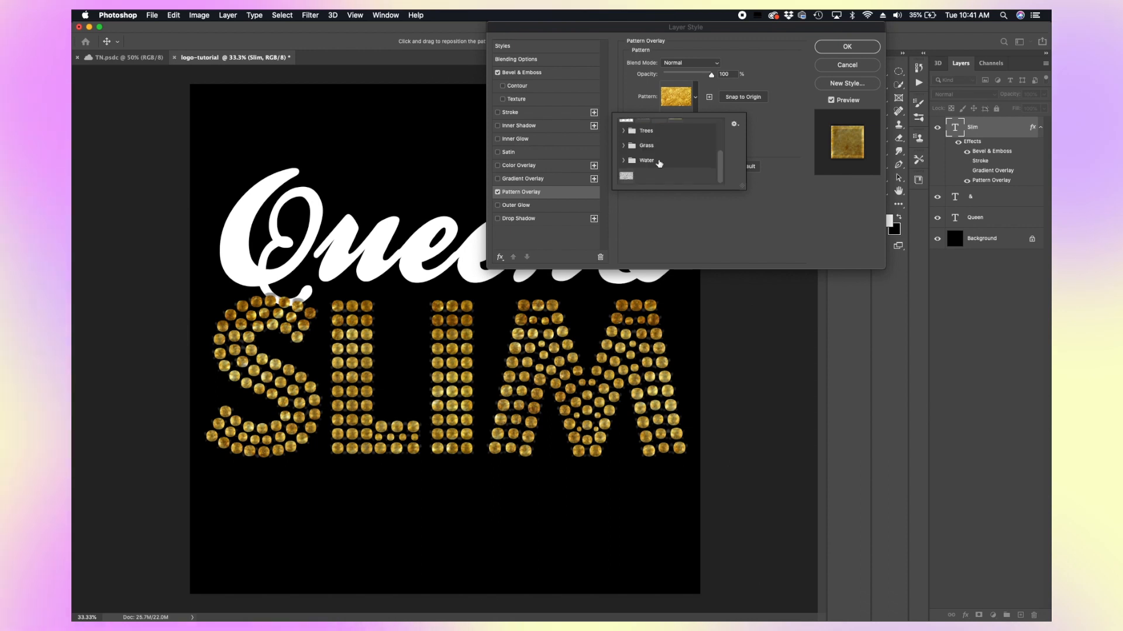
left_click(624, 131)
left_click(684, 147)
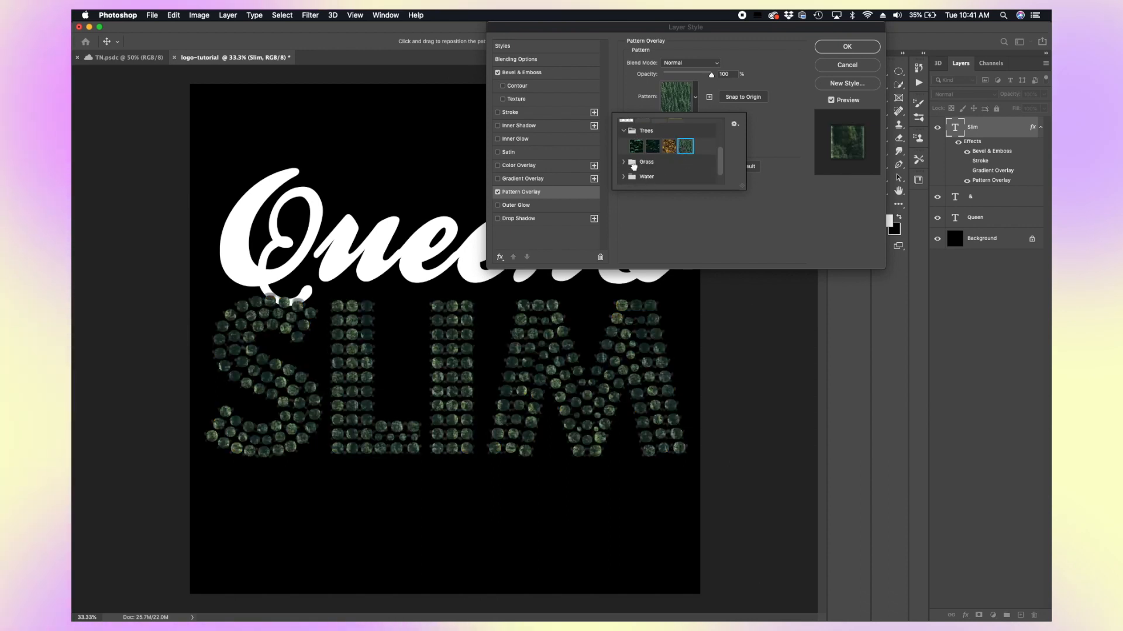
left_click(624, 163)
left_click(668, 177)
scroll(684, 177, "down", 1)
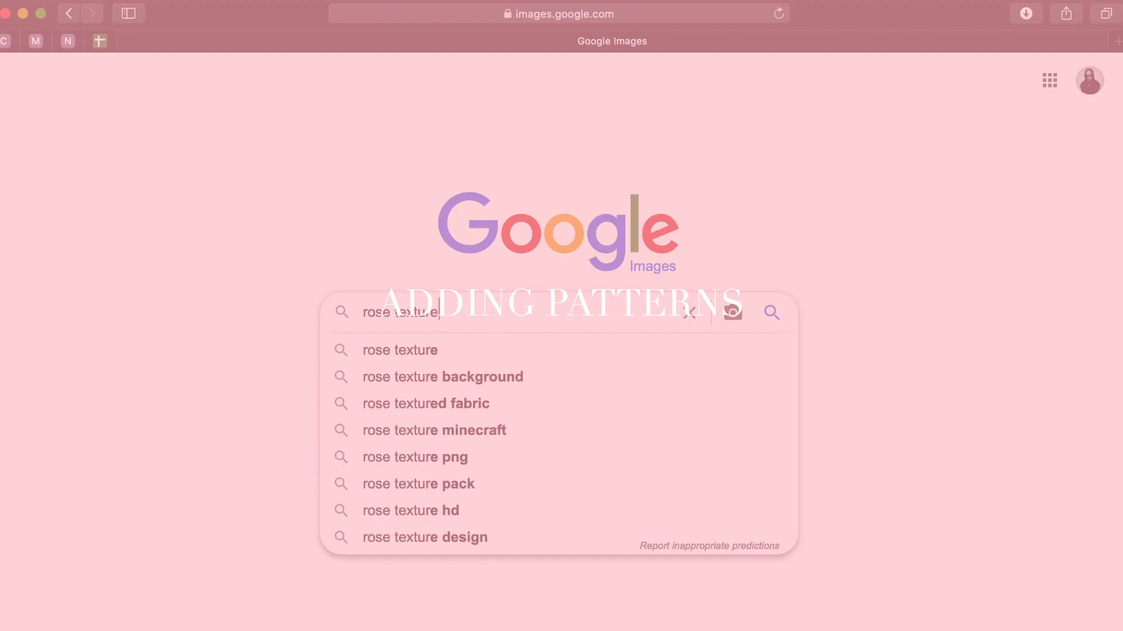
Step: In the browser, search Google Images for rose texture and open a result
key("Return")
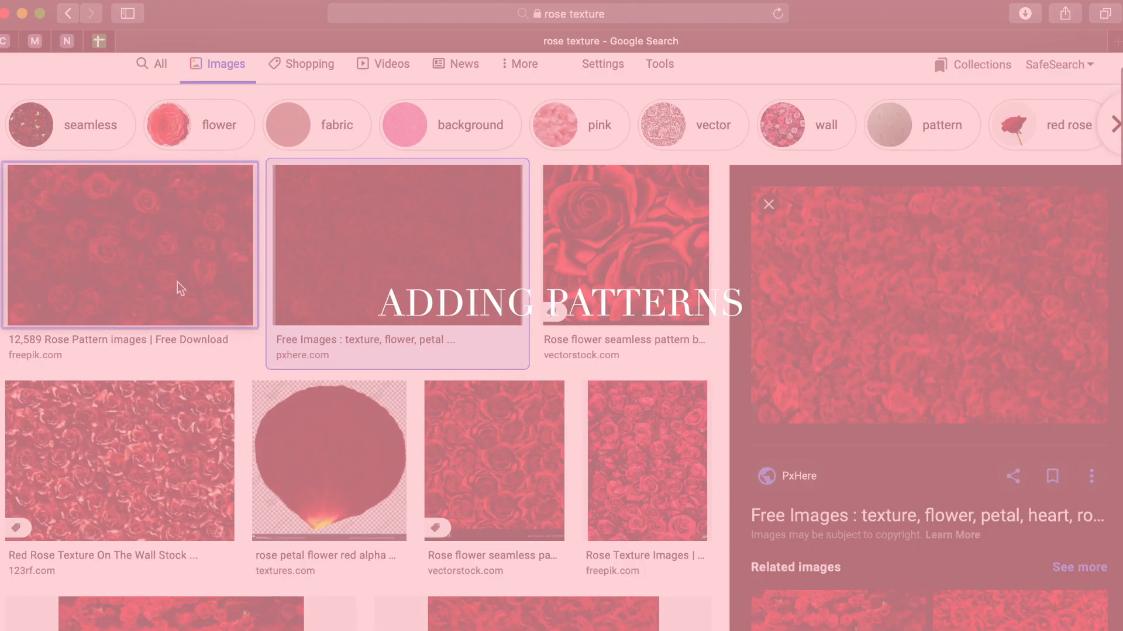
left_click(175, 289)
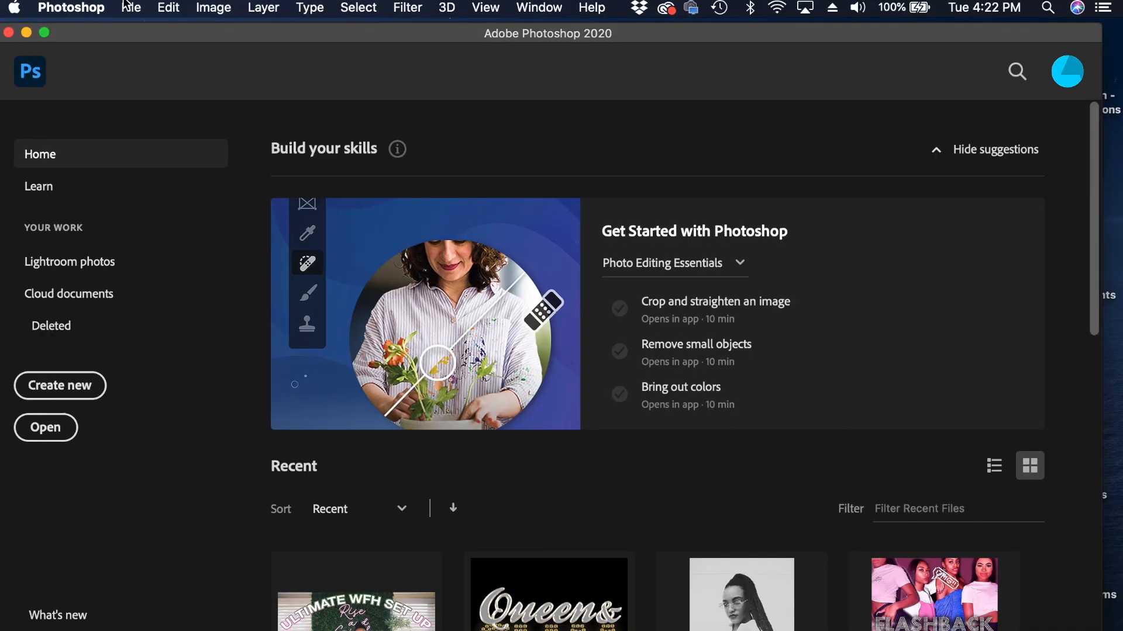
Step: Open the rose image in Photoshop and define it as a pattern named Rose
left_click(131, 7)
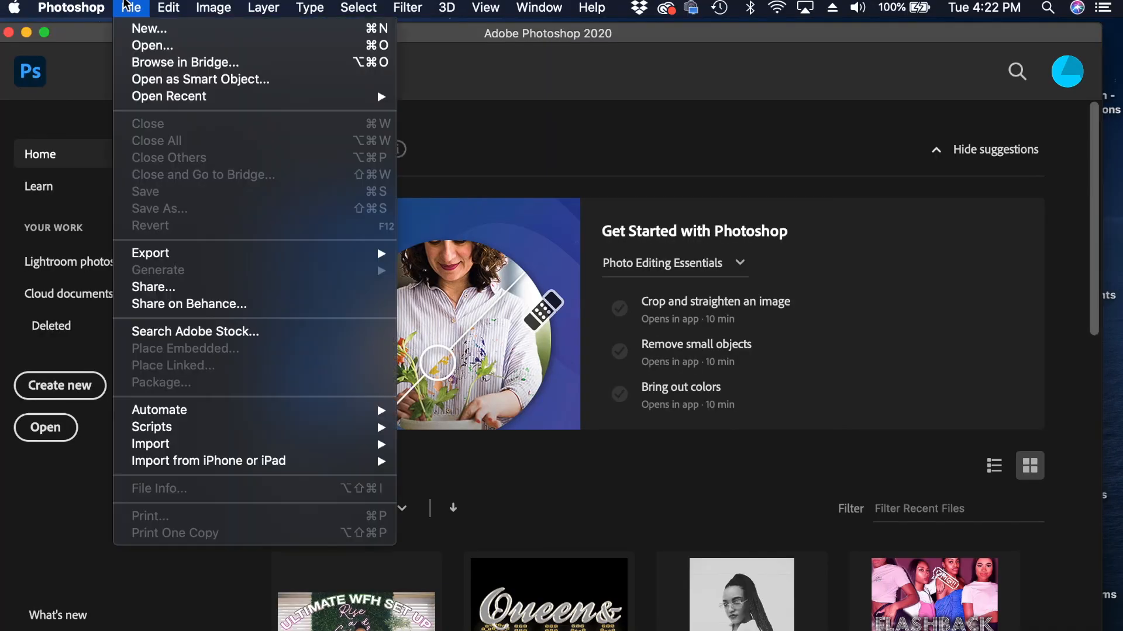
left_click(151, 46)
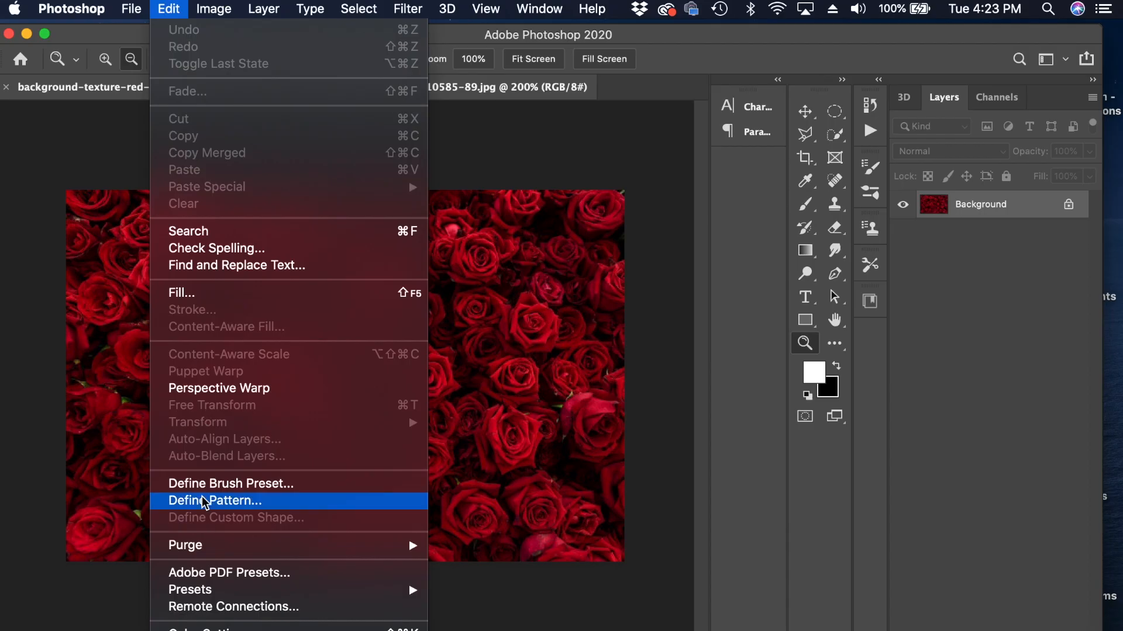
left_click(204, 501)
type("Rose")
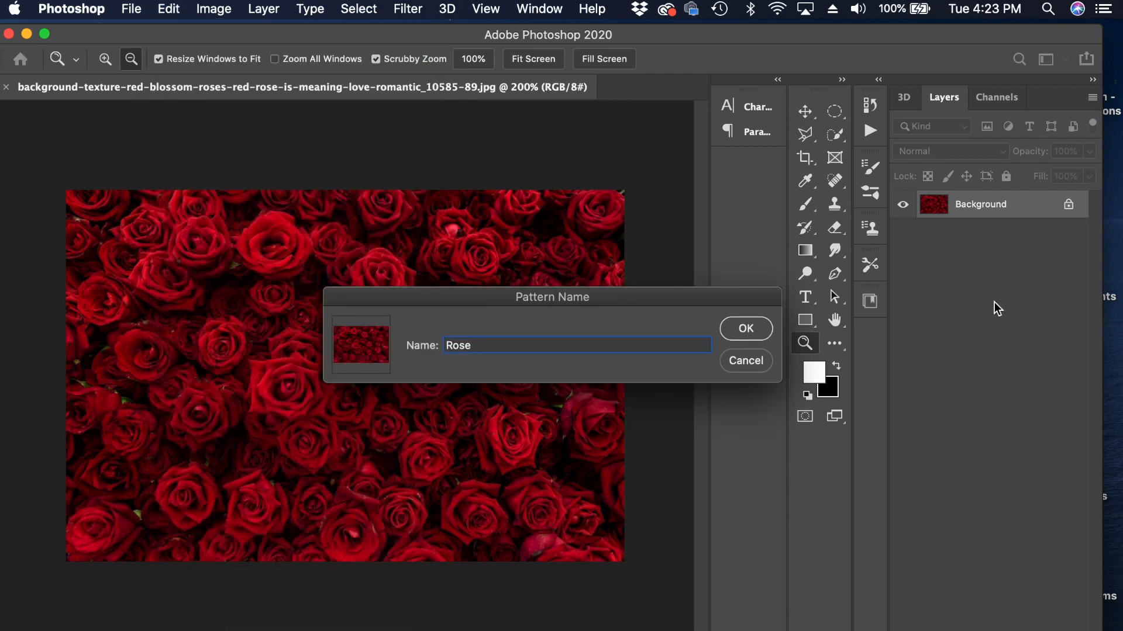
left_click(735, 331)
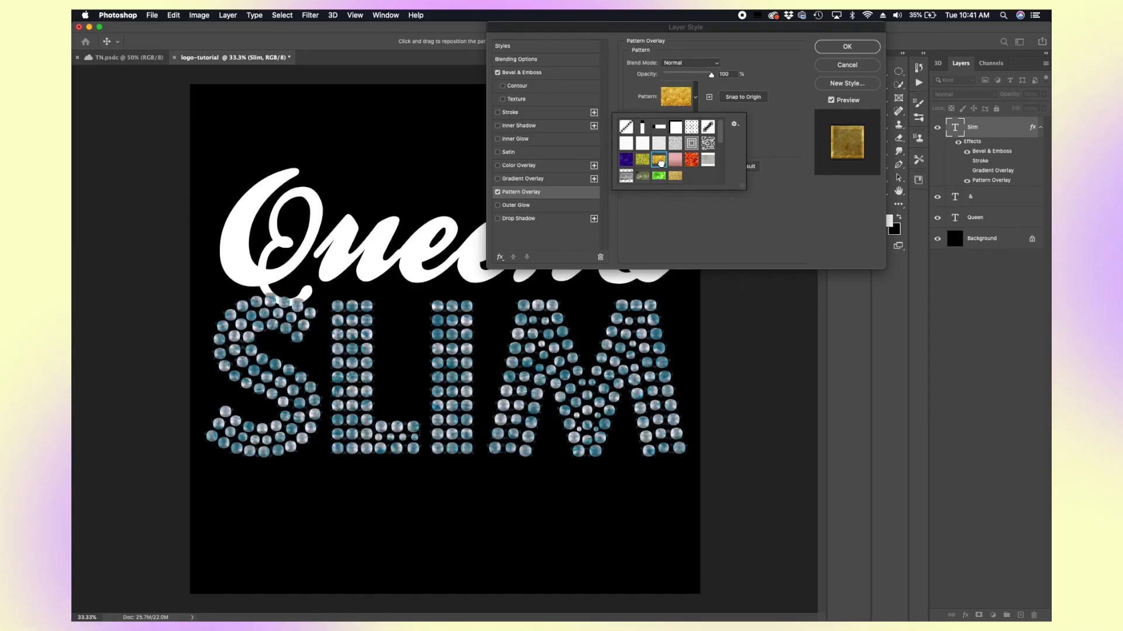
Step: Try several overlay patterns and apply the gold glitter pattern to SLIM
left_click(659, 160)
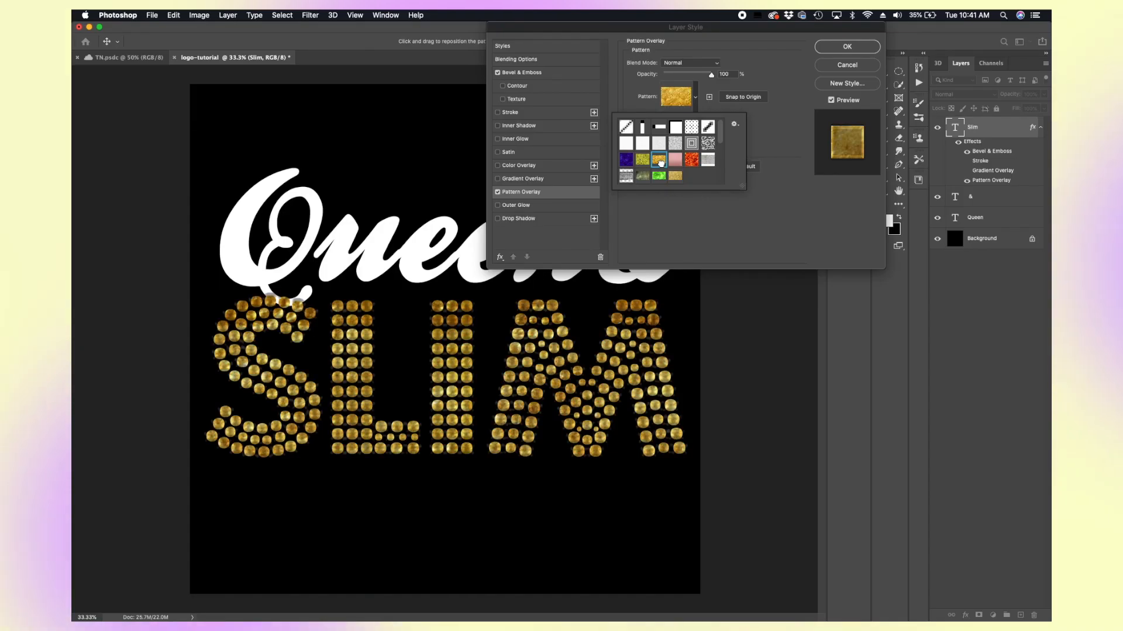
left_click(707, 159)
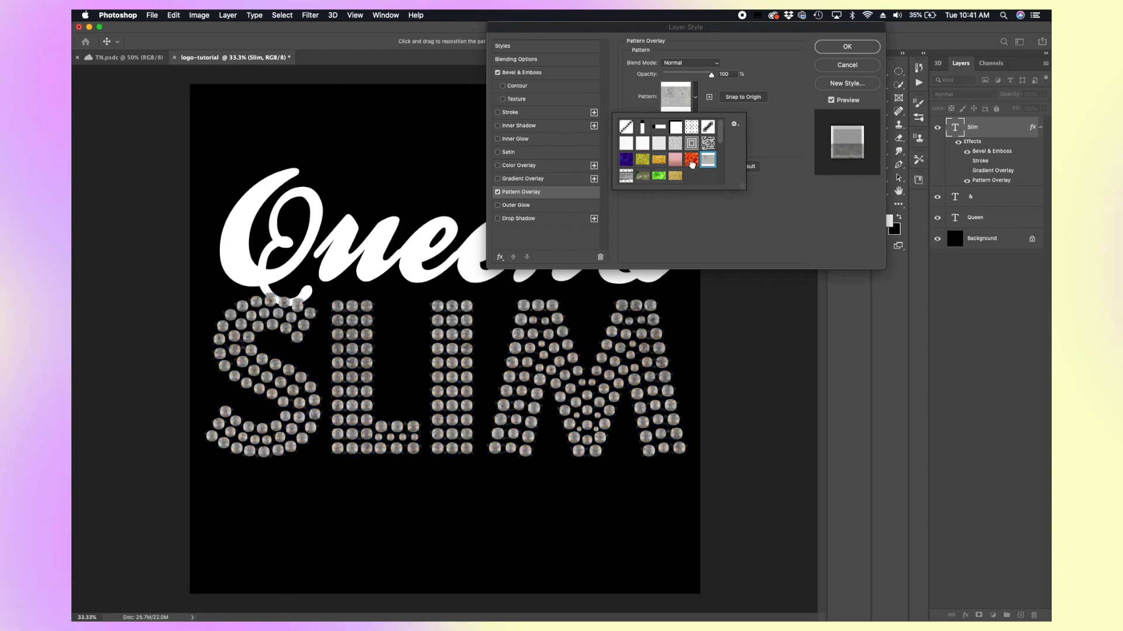
left_click(674, 176)
left_click(660, 161)
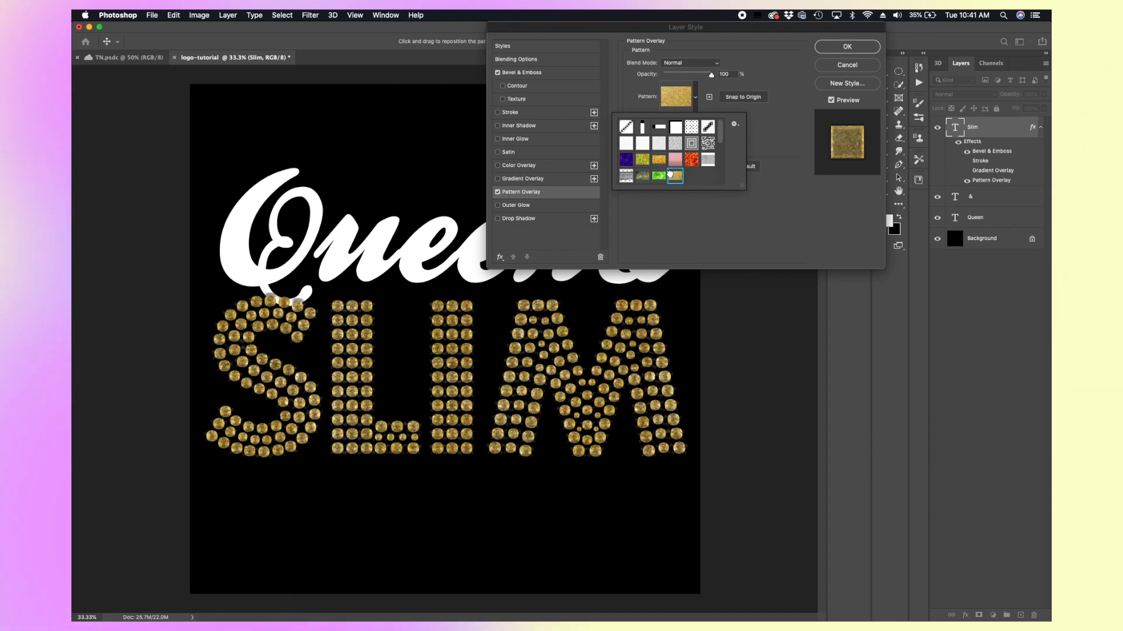
left_click(674, 177)
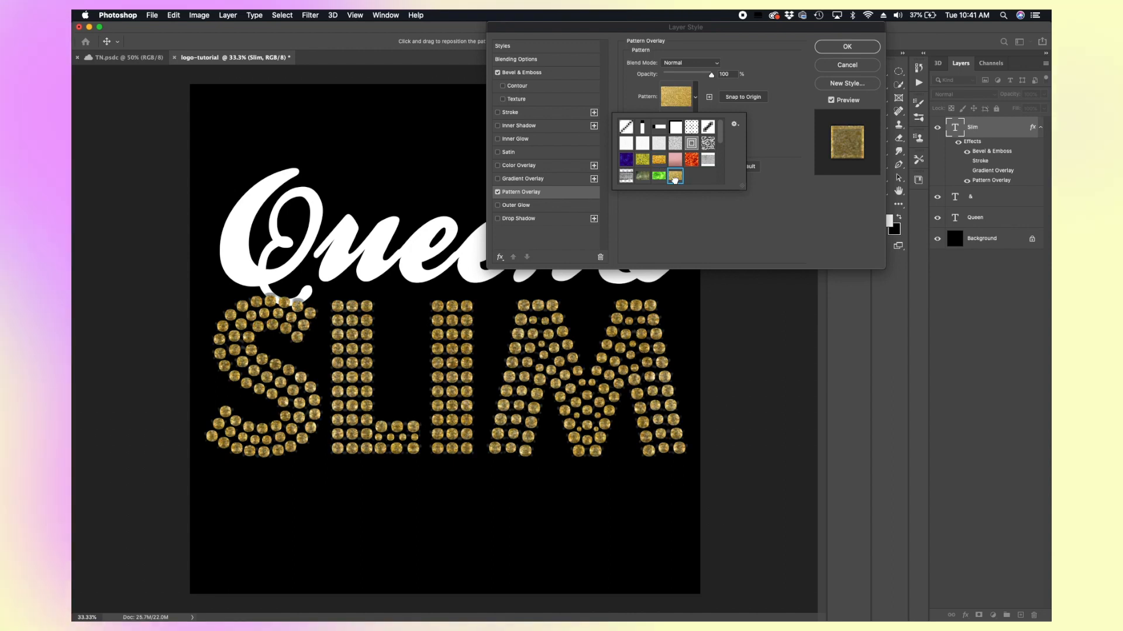
left_click(677, 219)
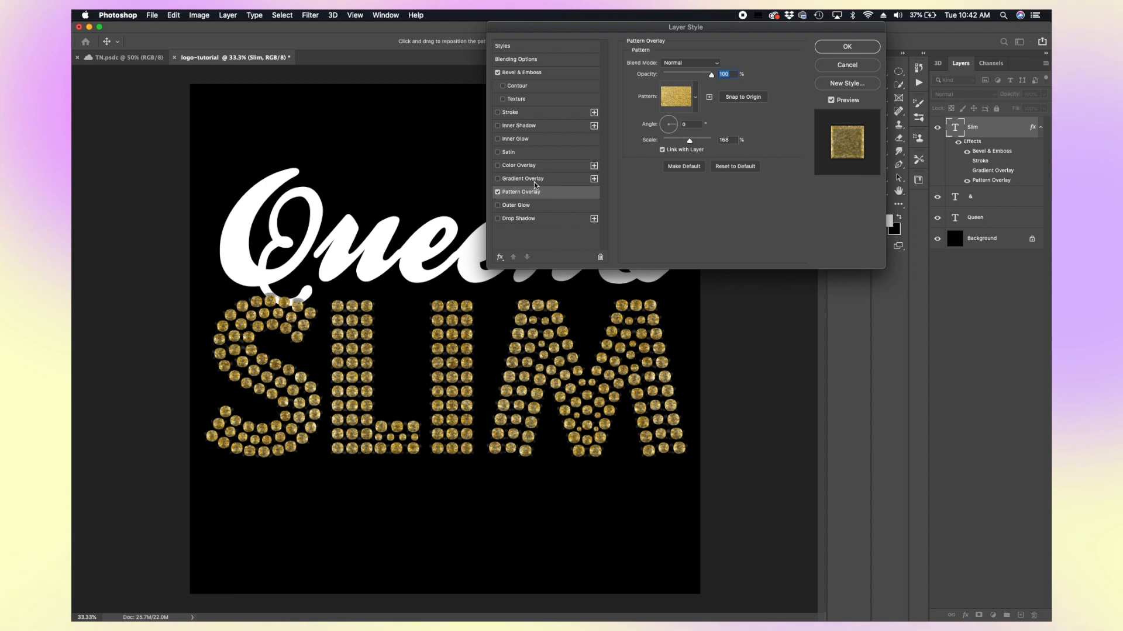
Step: Re-enable the Gradient Overlay and lower its opacity to 30%
left_click(514, 178)
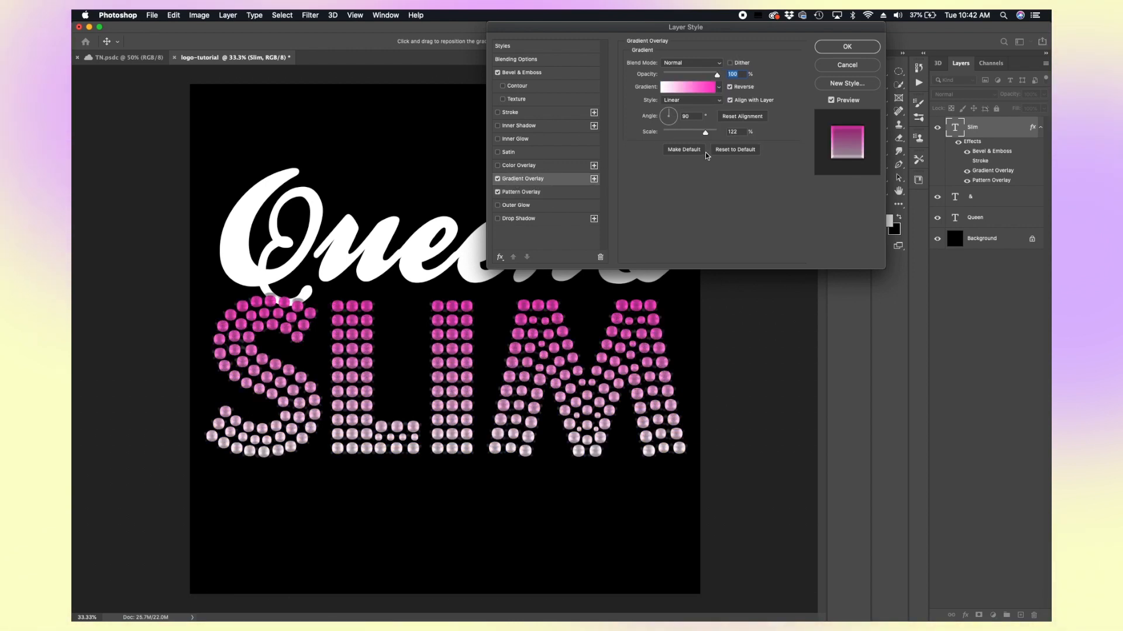
left_click_drag(717, 75, 678, 76)
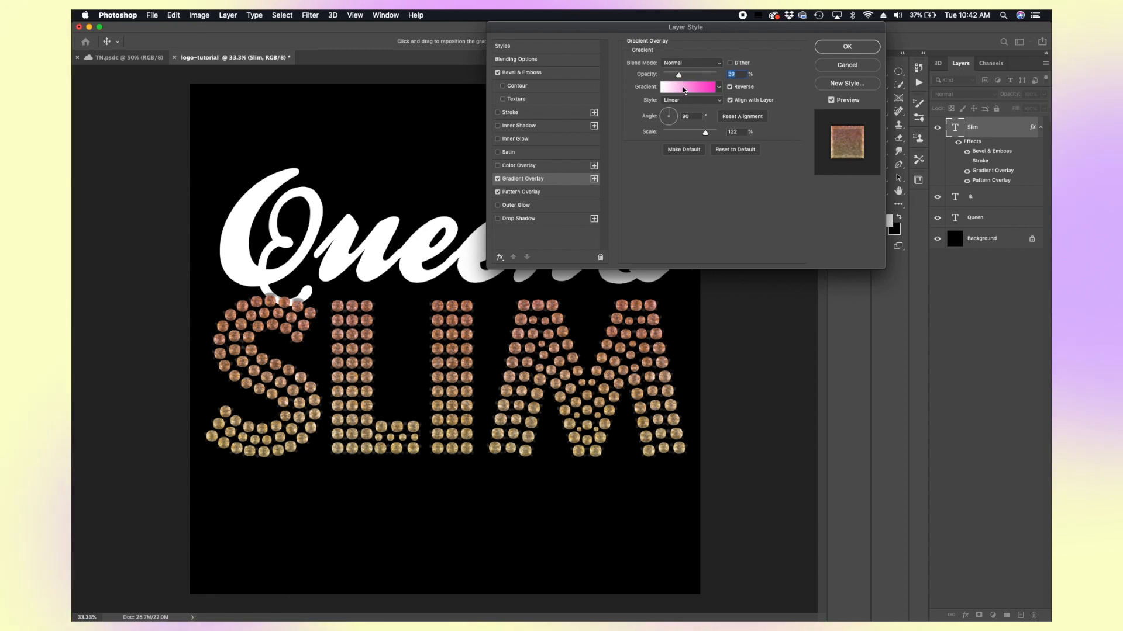
Step: Open the gradient editor and choose the Violet, Orange preset
left_click(683, 86)
left_click_drag(567, 233, 750, 47)
left_click(581, 94)
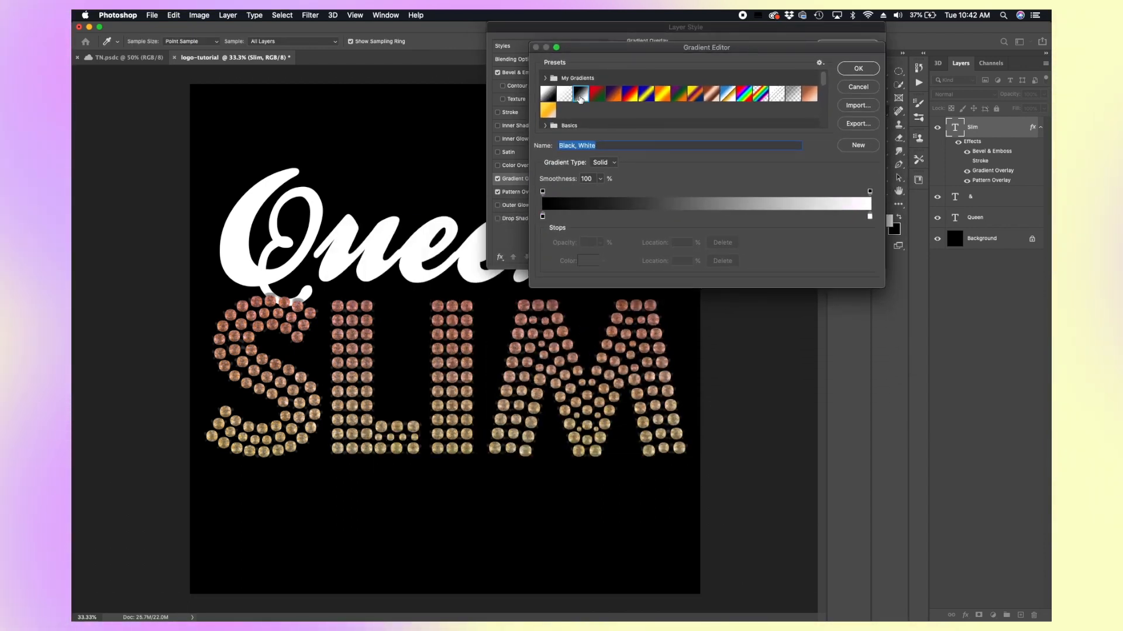
left_click(613, 94)
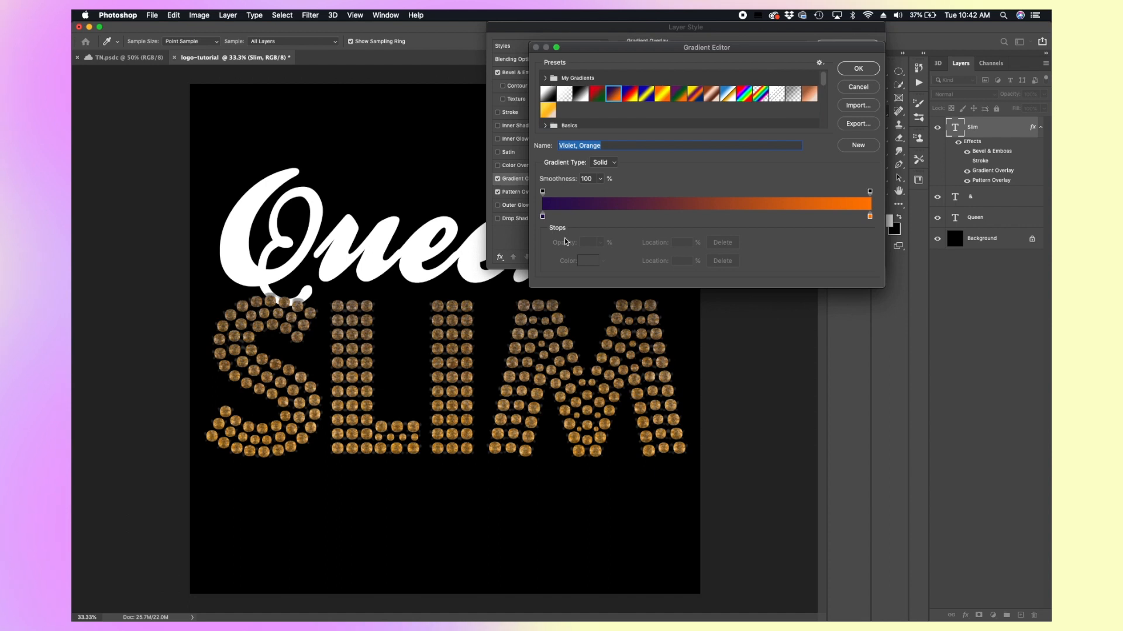
Step: Set the gradient's left stop colour to light lavender d1c4e5
left_click(543, 217)
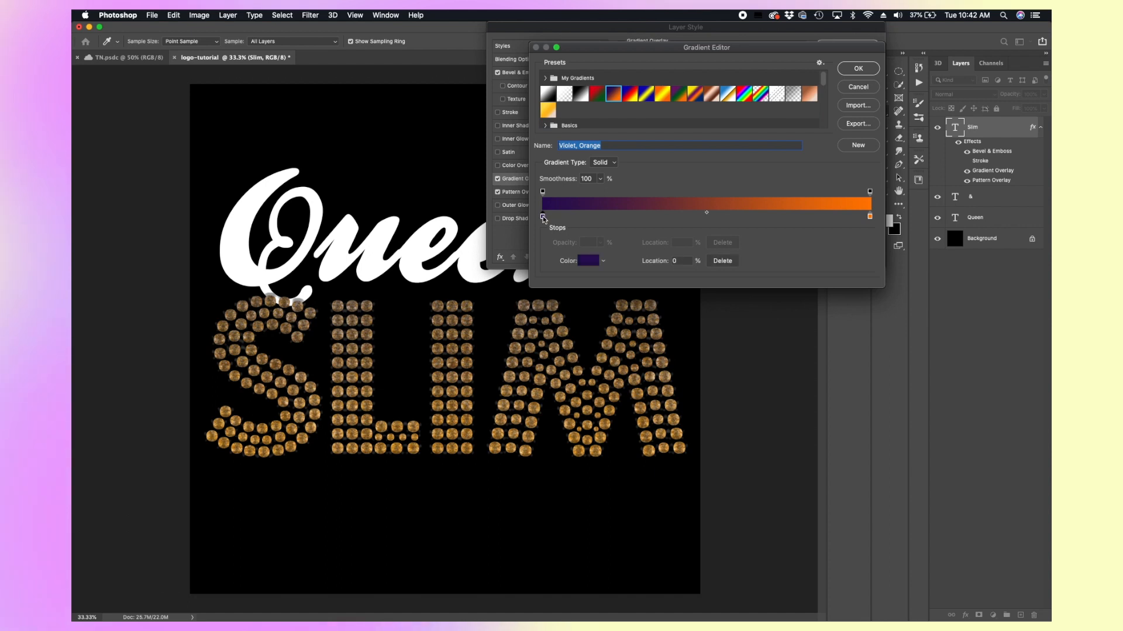
left_click(589, 261)
left_click(668, 221)
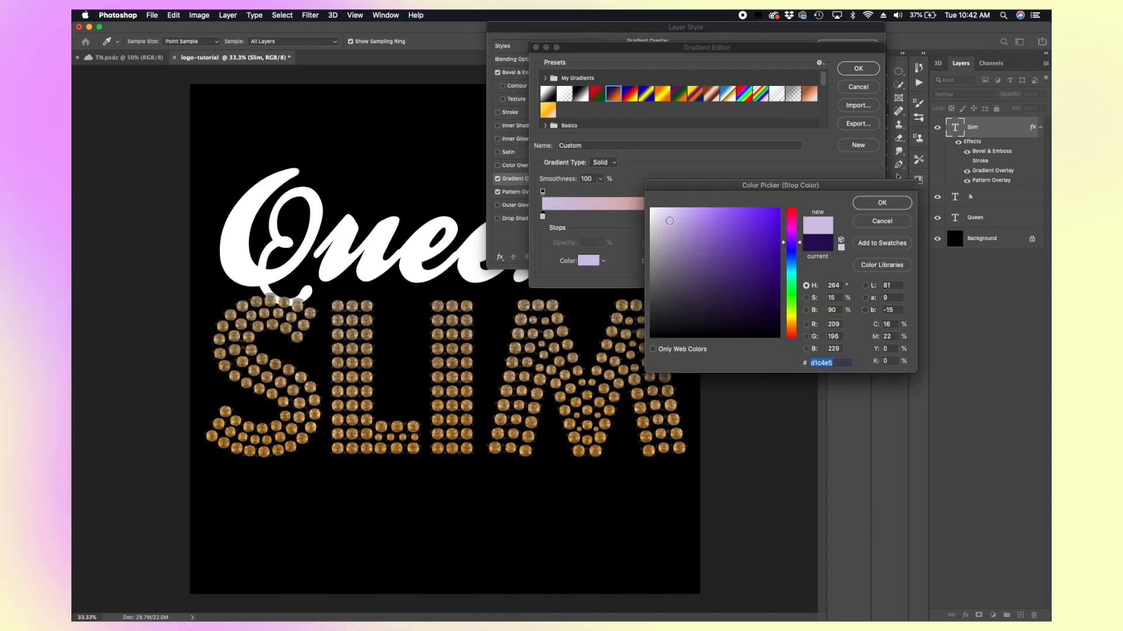
left_click(881, 203)
Step: Move the gradient midpoint to 52% and save the gradient as a new preset
left_click(870, 217)
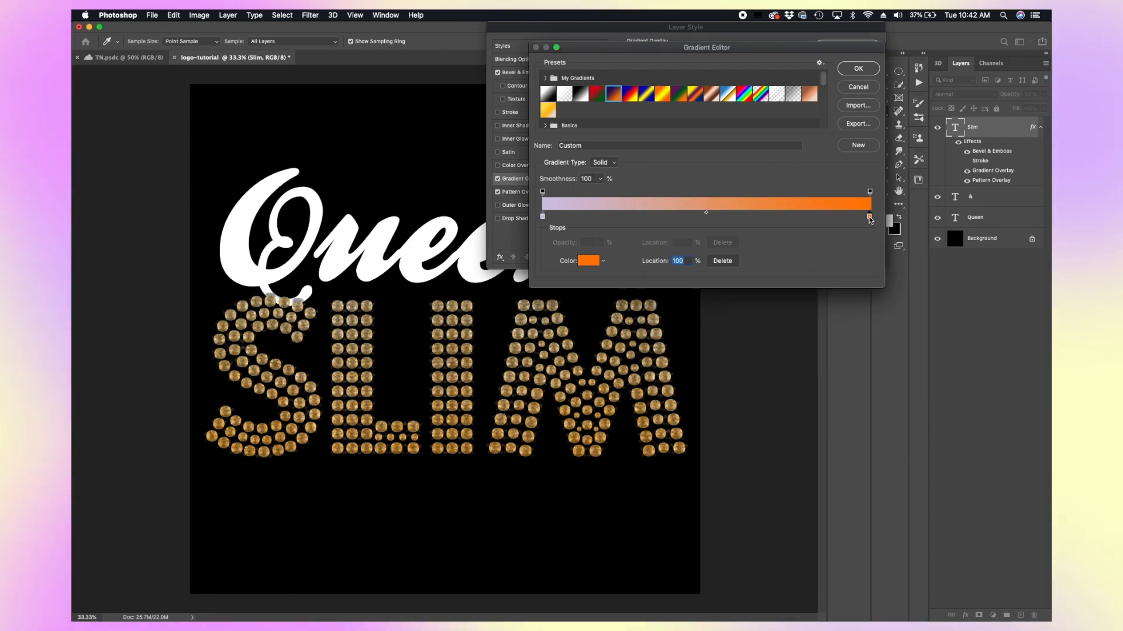
left_click_drag(707, 215, 662, 221)
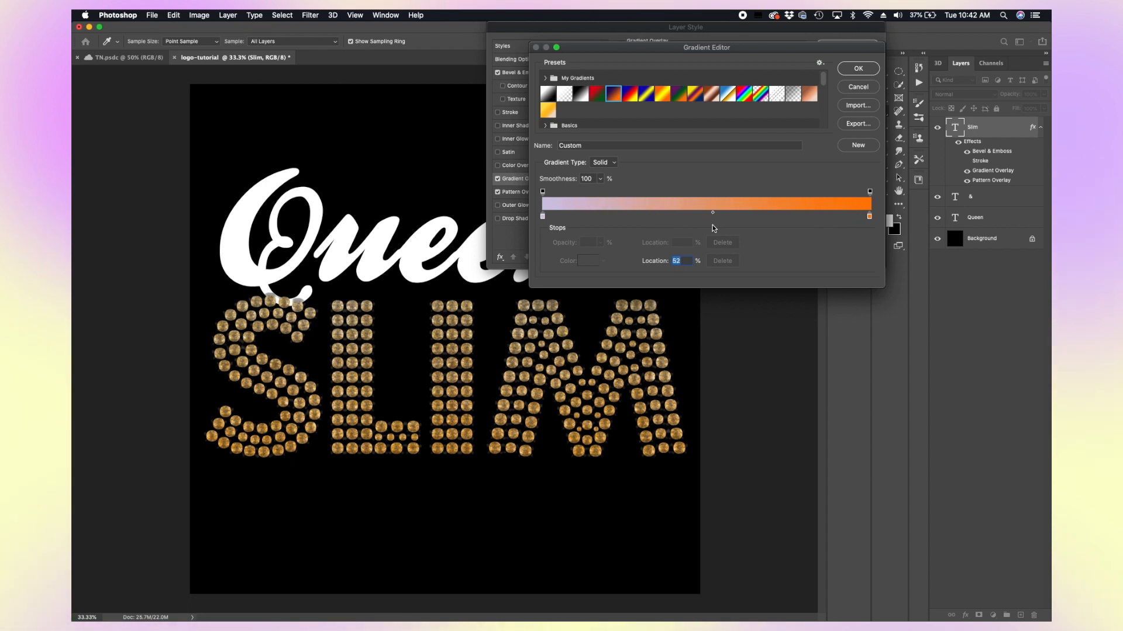
left_click(855, 146)
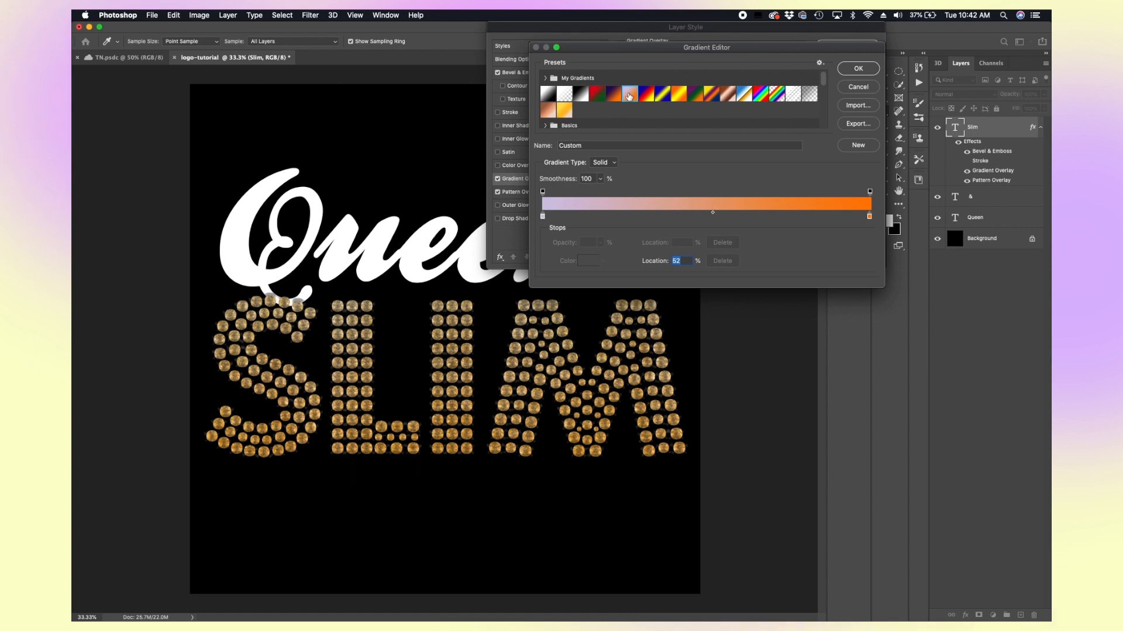
Step: Close the gradient editor, switch off the Gradient Overlay on Slim and apply the layer style
left_click(866, 69)
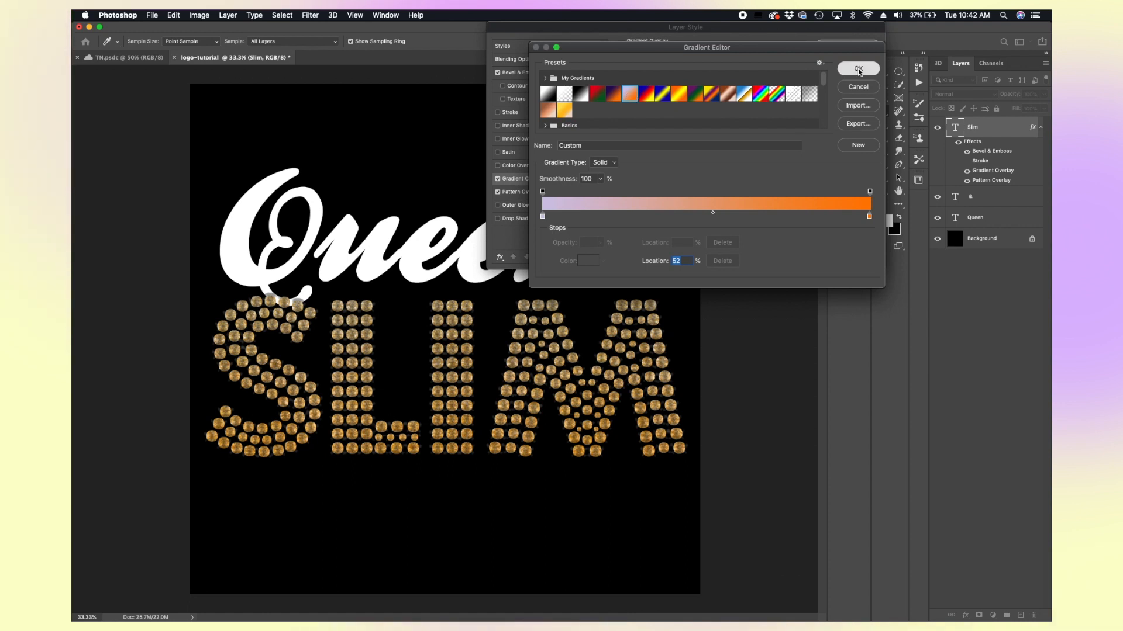
left_click(497, 179)
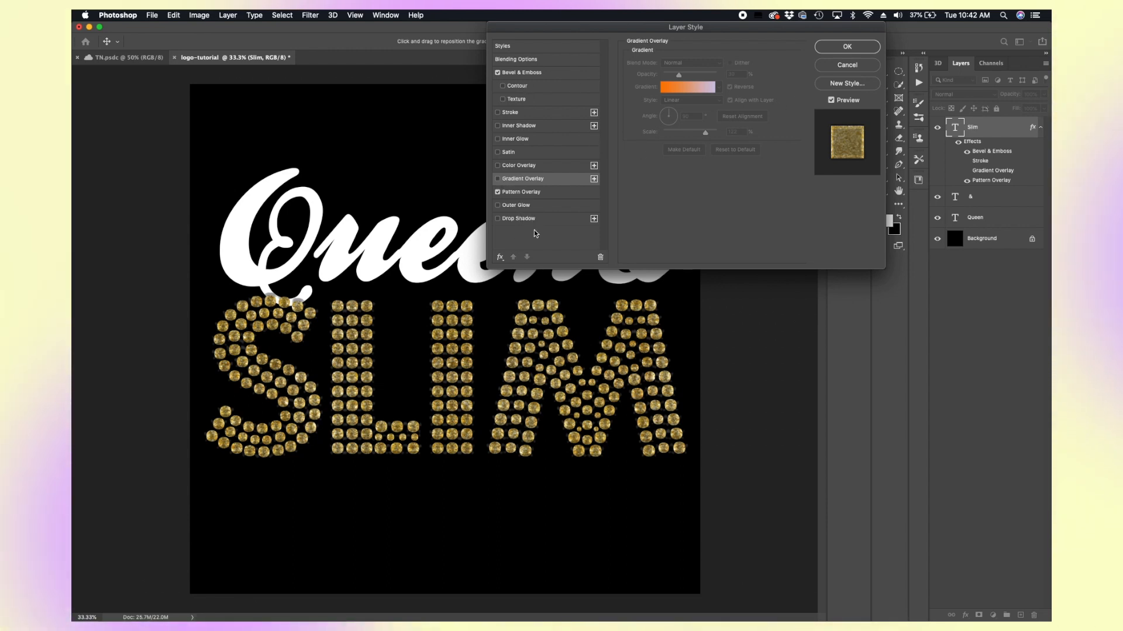
left_click(849, 49)
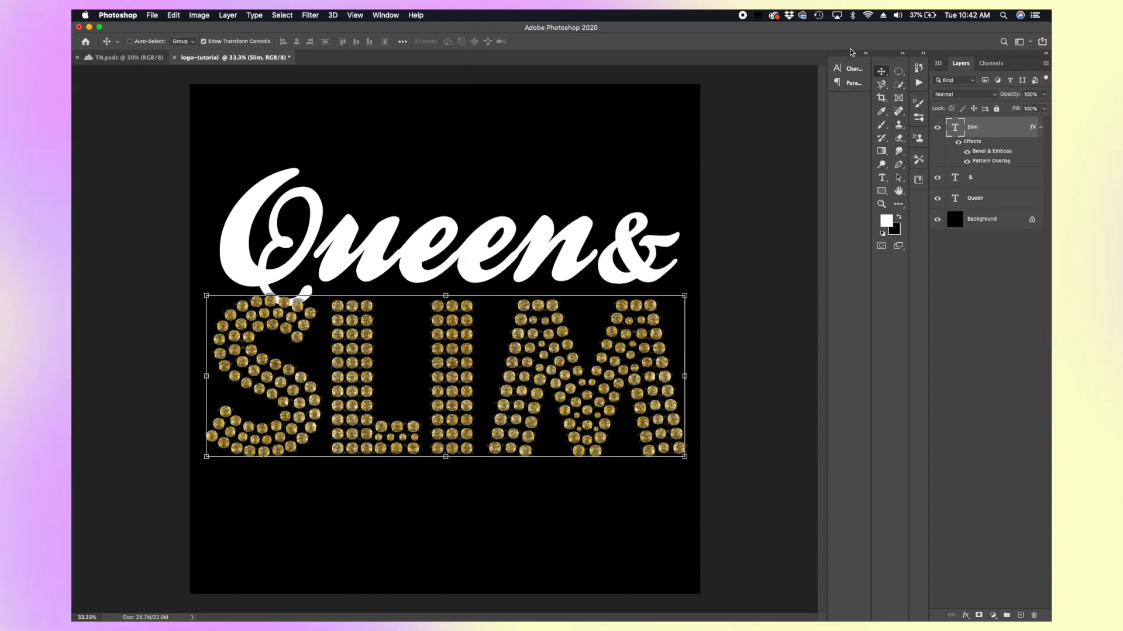
Step: Select the Queen text layer and add a Bevel & Emboss effect to it
left_click(987, 202)
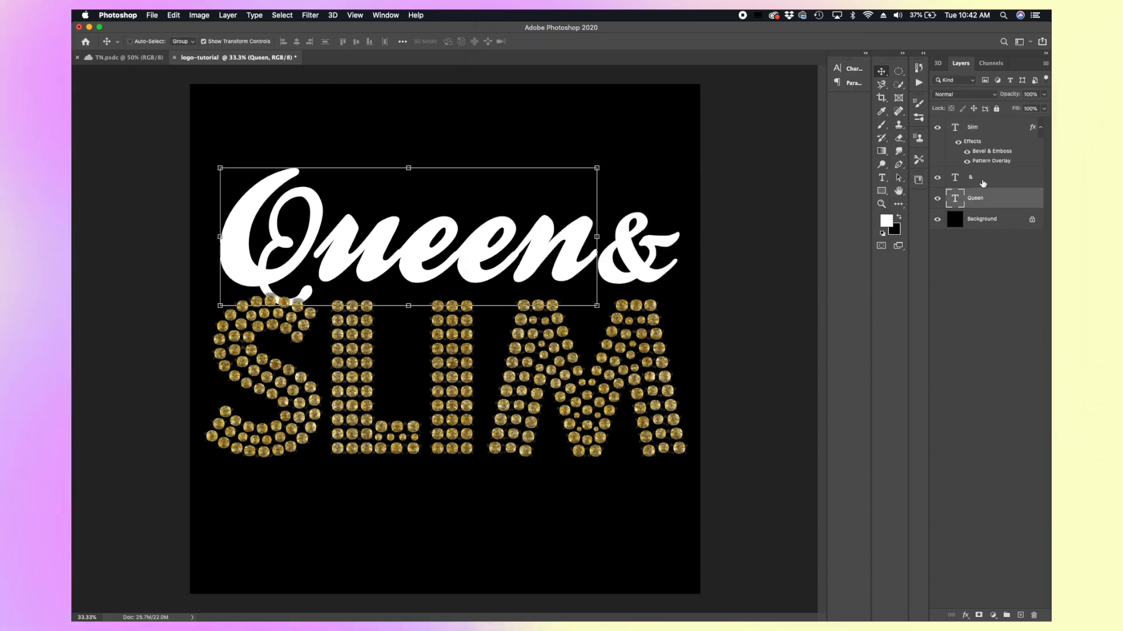
left_click(982, 198)
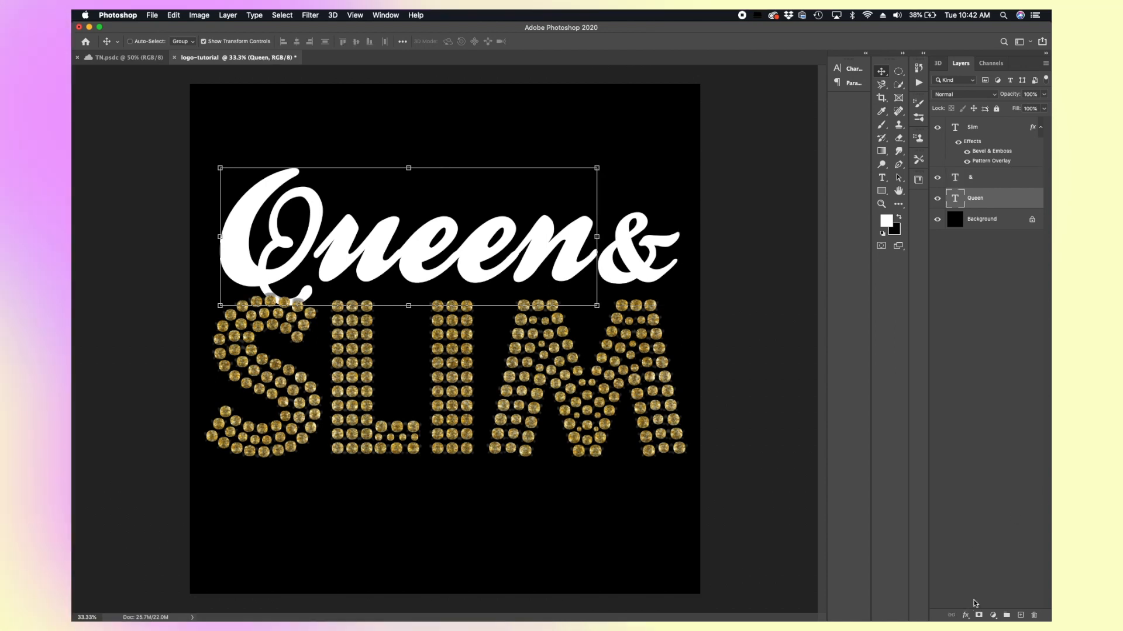
left_click(965, 615)
left_click(988, 517)
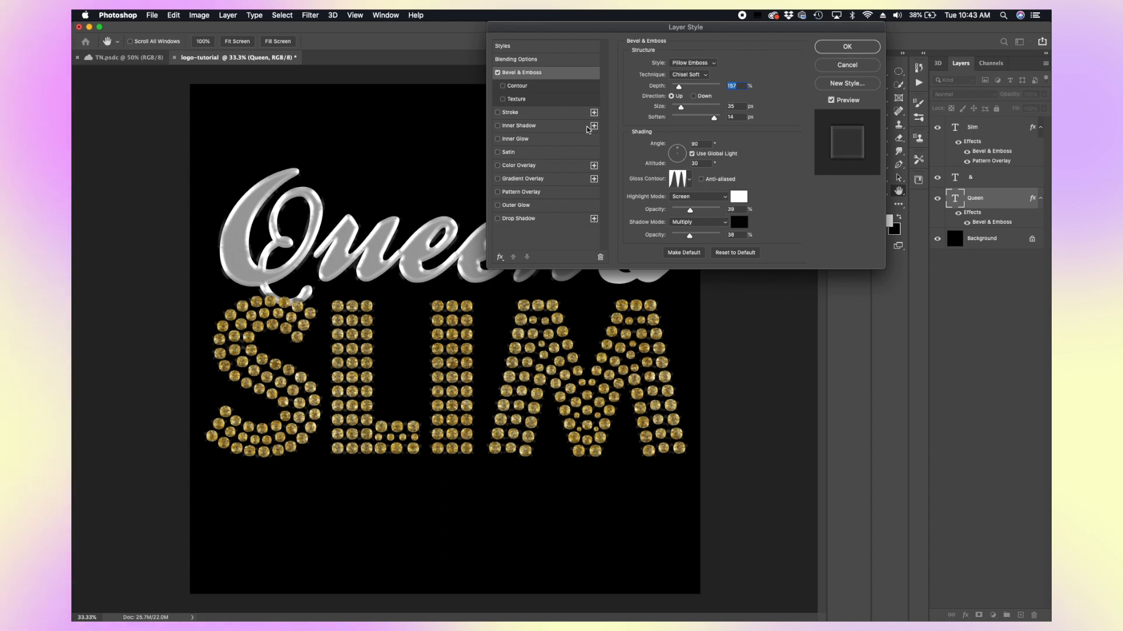
Step: Enable a Stroke on Queen filled with the gold glitter pattern, apply the style, and move Queen to the top of the layer stack
left_click(550, 114)
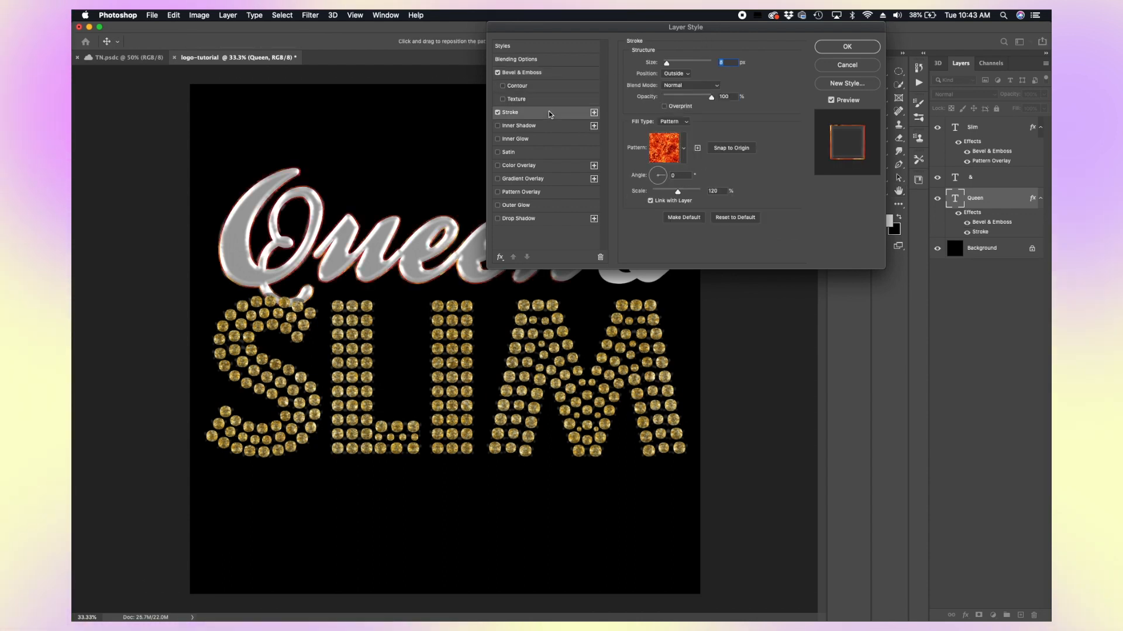
left_click(684, 149)
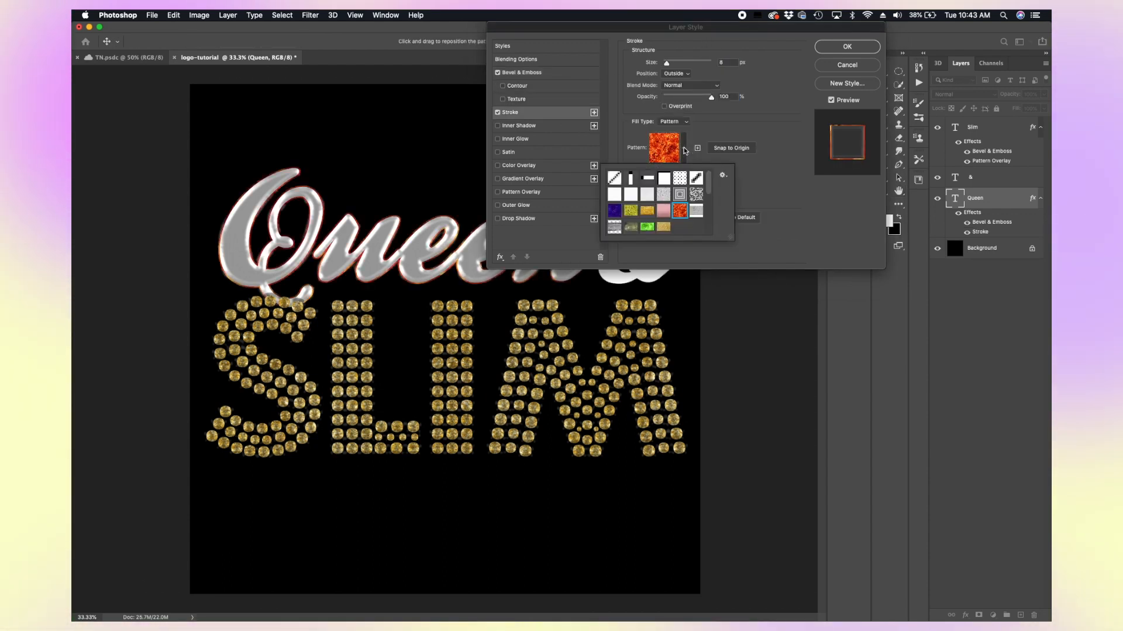
left_click(647, 211)
left_click(664, 227)
left_click(805, 216)
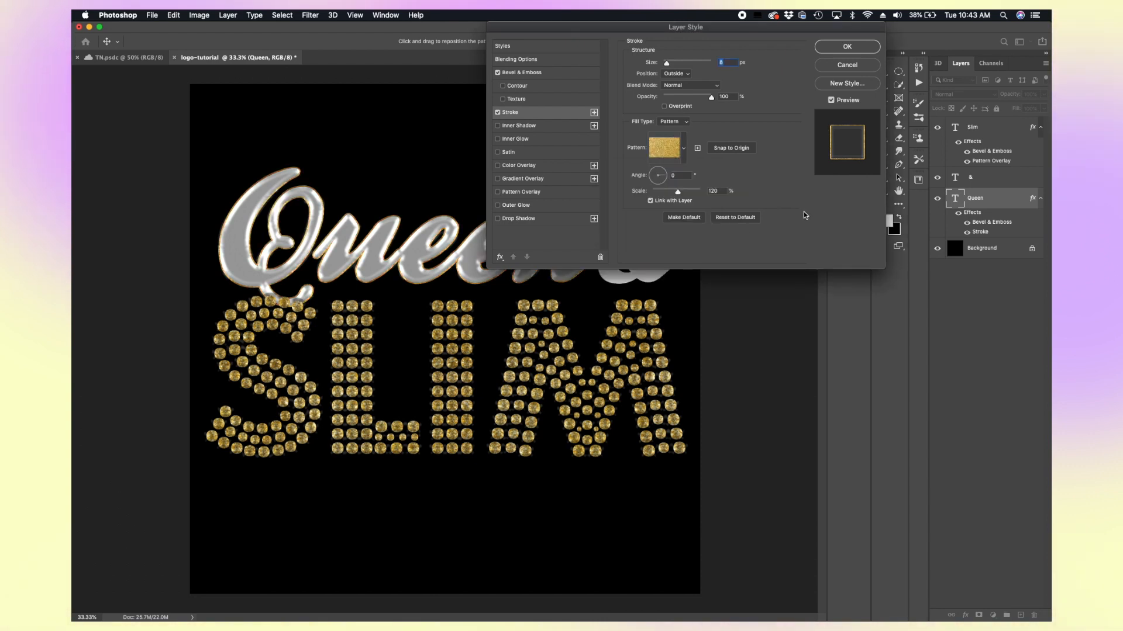
left_click(834, 52)
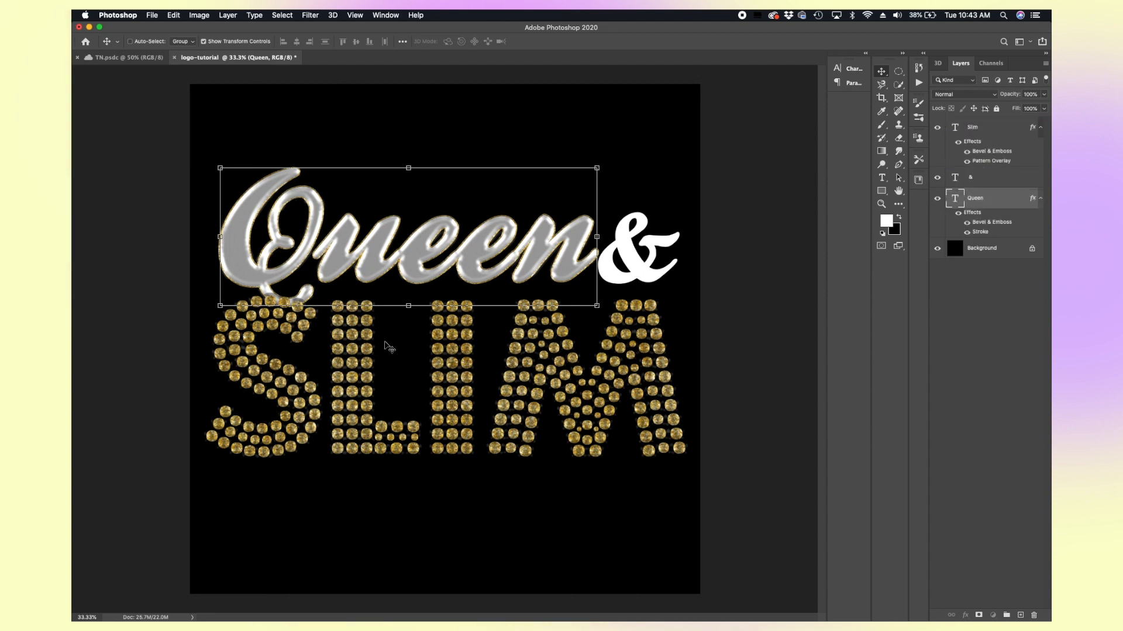
left_click_drag(1025, 211, 999, 133)
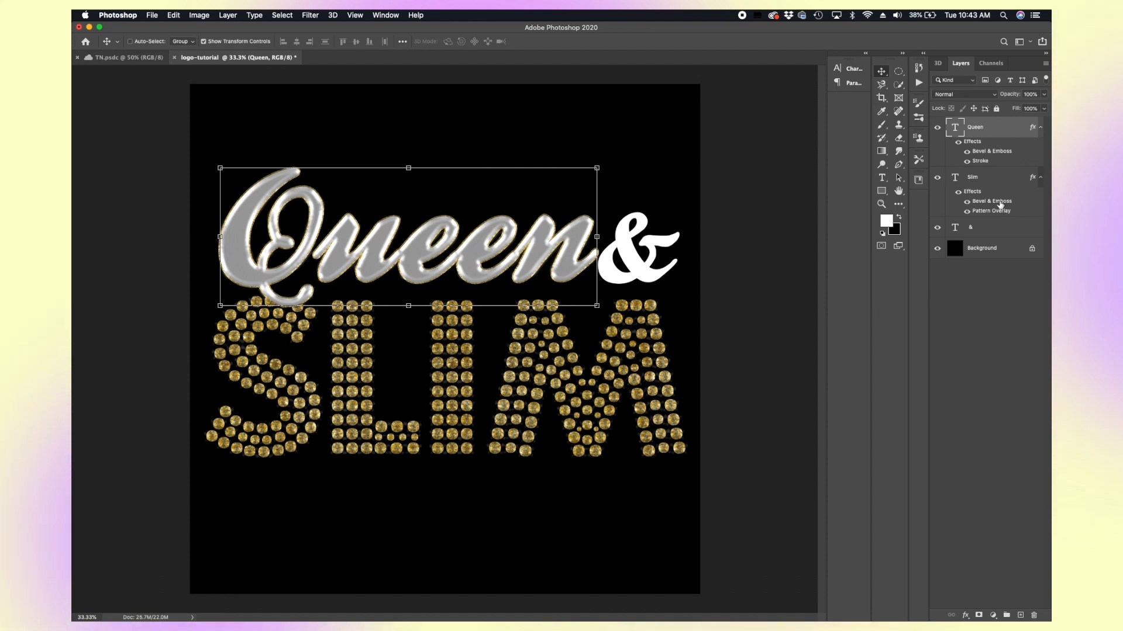
Step: Give the & text layer a Bevel & Emboss and a Stroke effect and apply the style
left_click(978, 231)
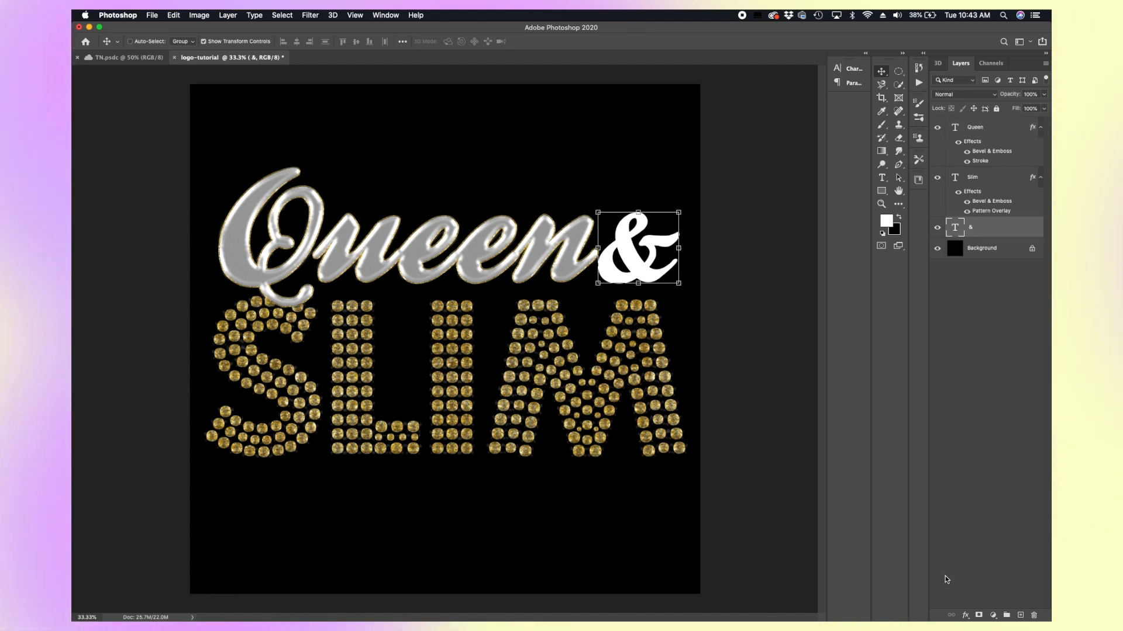
left_click(965, 617)
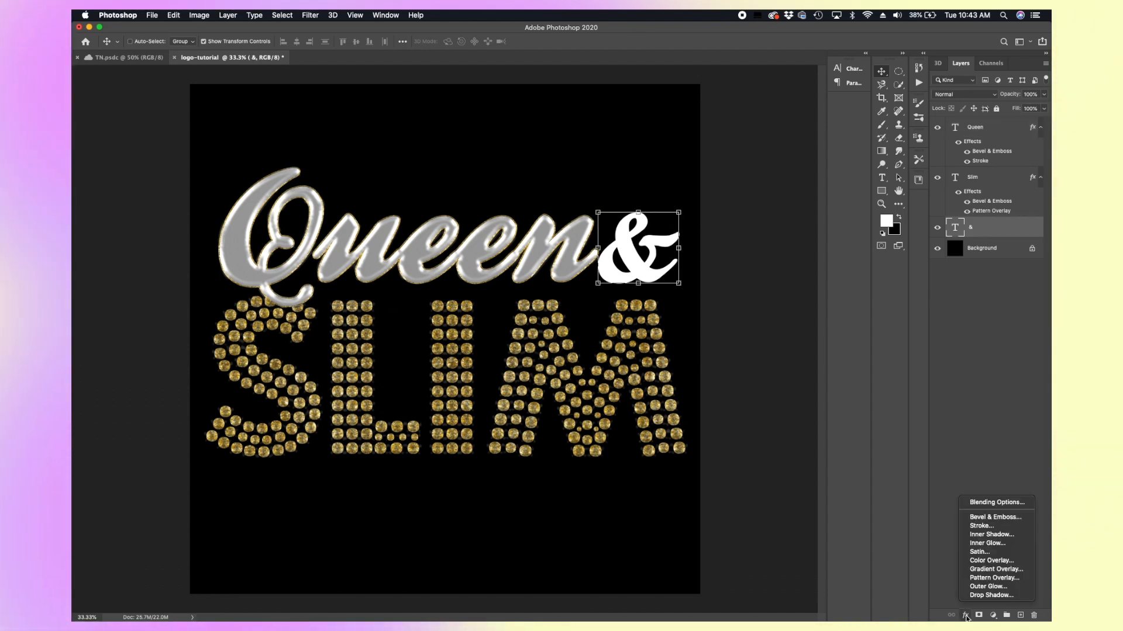
left_click(975, 517)
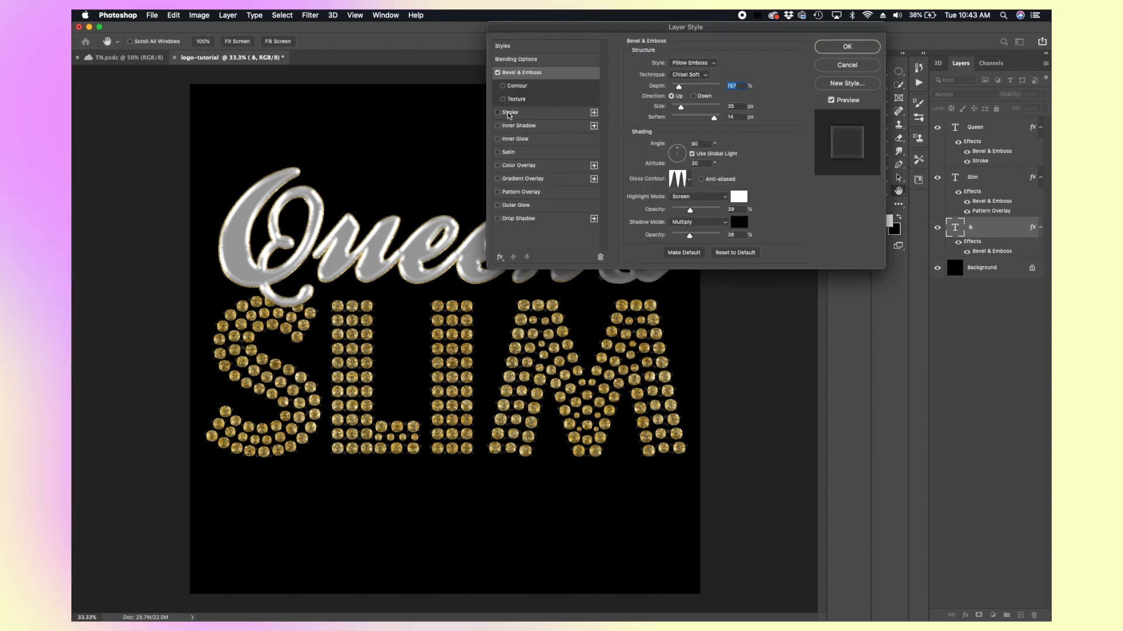
left_click(510, 112)
left_click(856, 50)
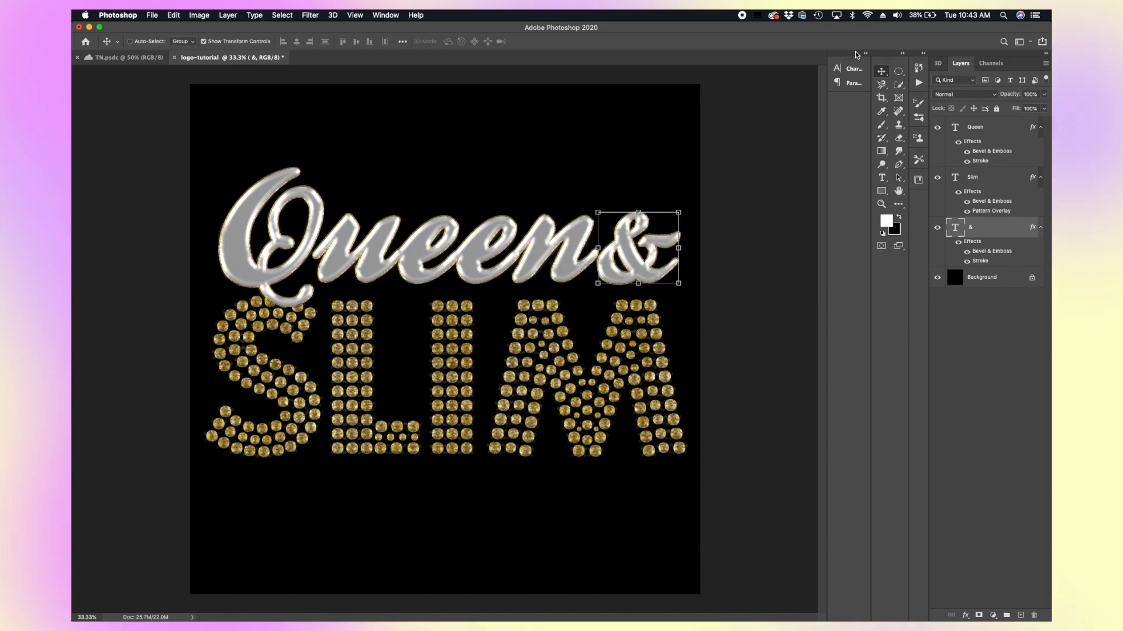
Step: Move the & layer up so it sits between the Queen and Slim layers
left_click(993, 130)
double_click(983, 230)
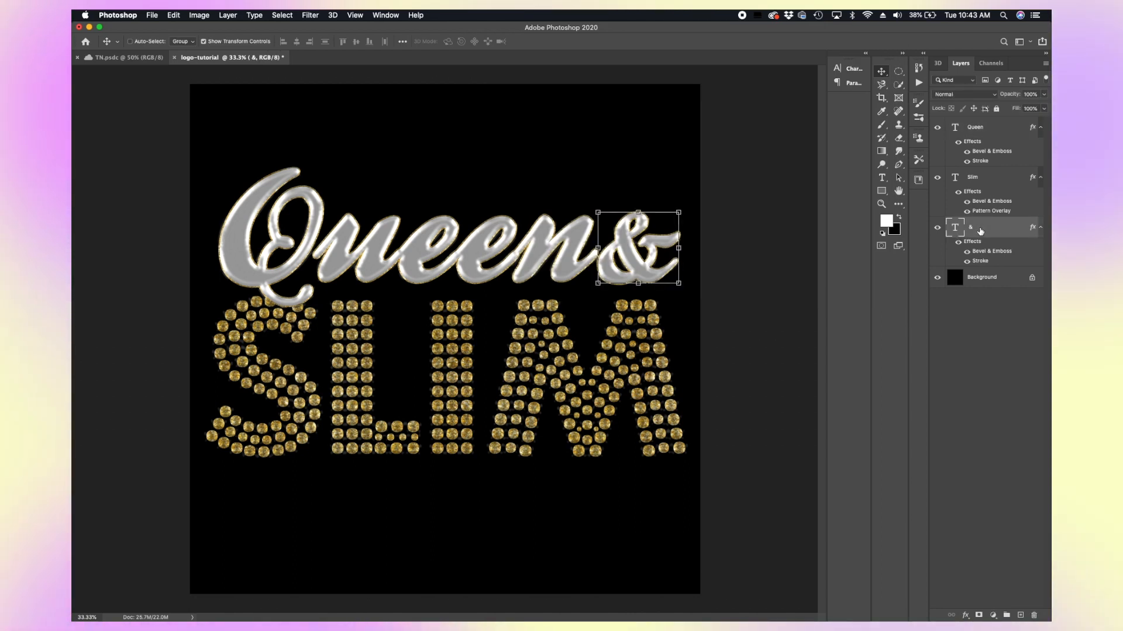
key("Return")
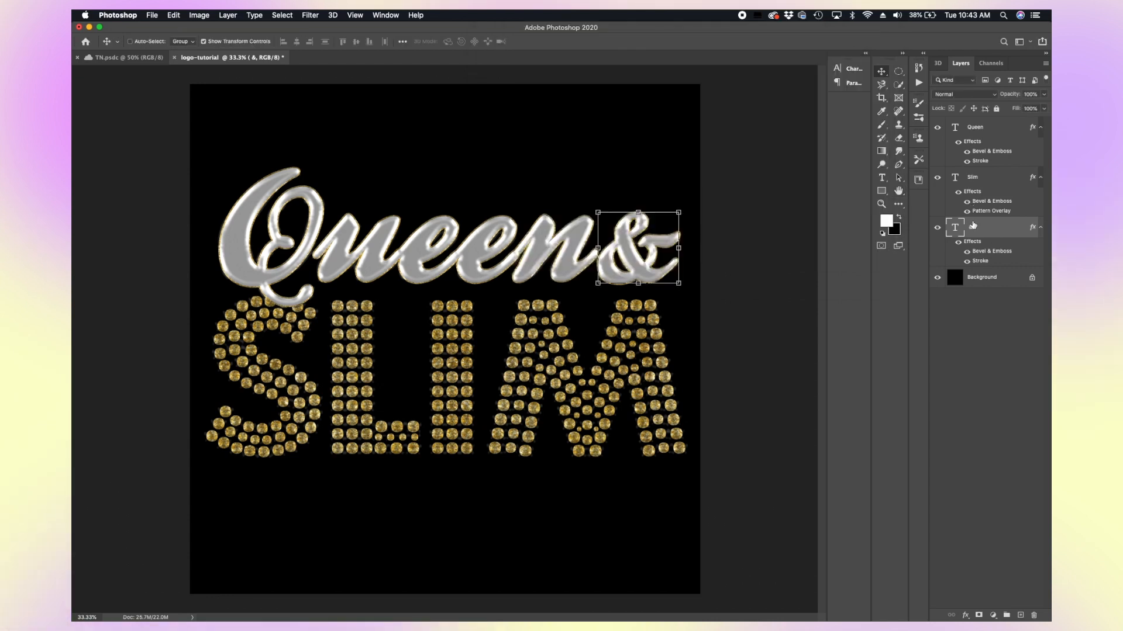
left_click_drag(972, 225, 972, 170)
Step: Select both the Queen and & layers and nudge them down nine steps toward SLIM
left_click(969, 130)
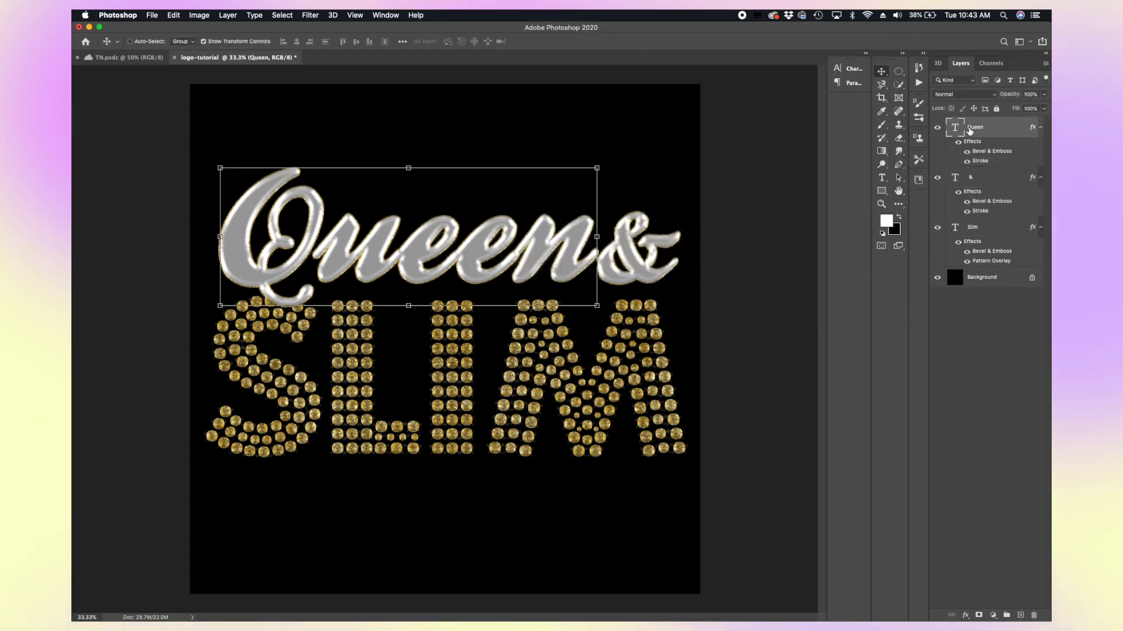
left_click(979, 178, "shift")
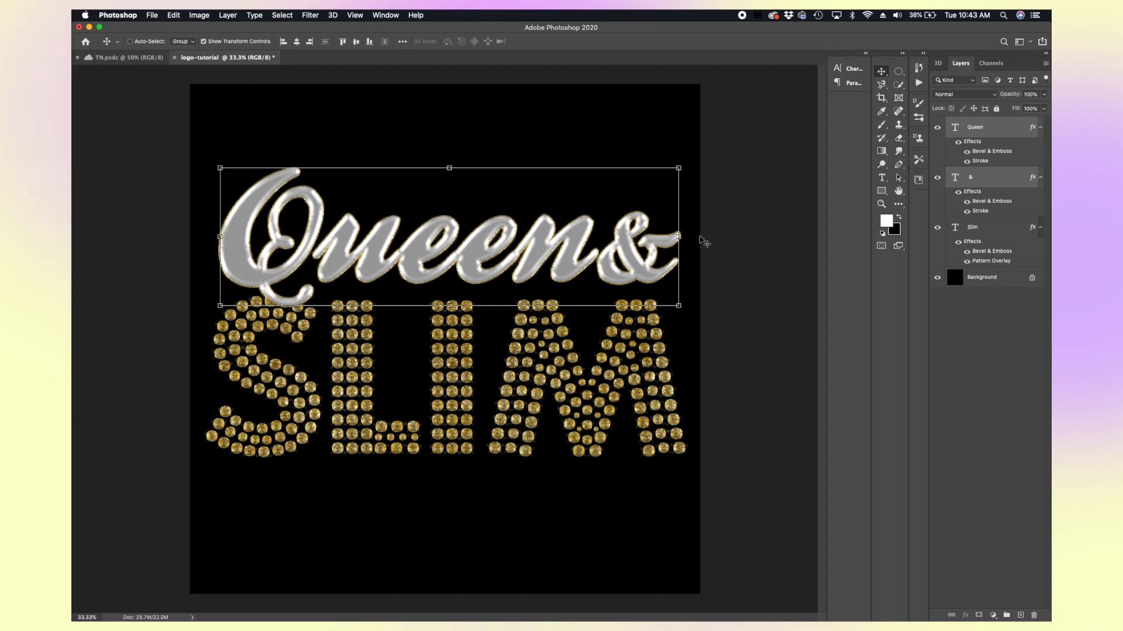
key("Down")
key("Down")
key("Down")
key("Down")
key("Down")
key("Down")
key("Down")
key("Down")
key("Down")
key("Down")
key("Down")
key("Down")
key("Down")
key("Down")
key("Down")
key("Down")
key("Down")
key("Down")
key("Down")
key("Down")
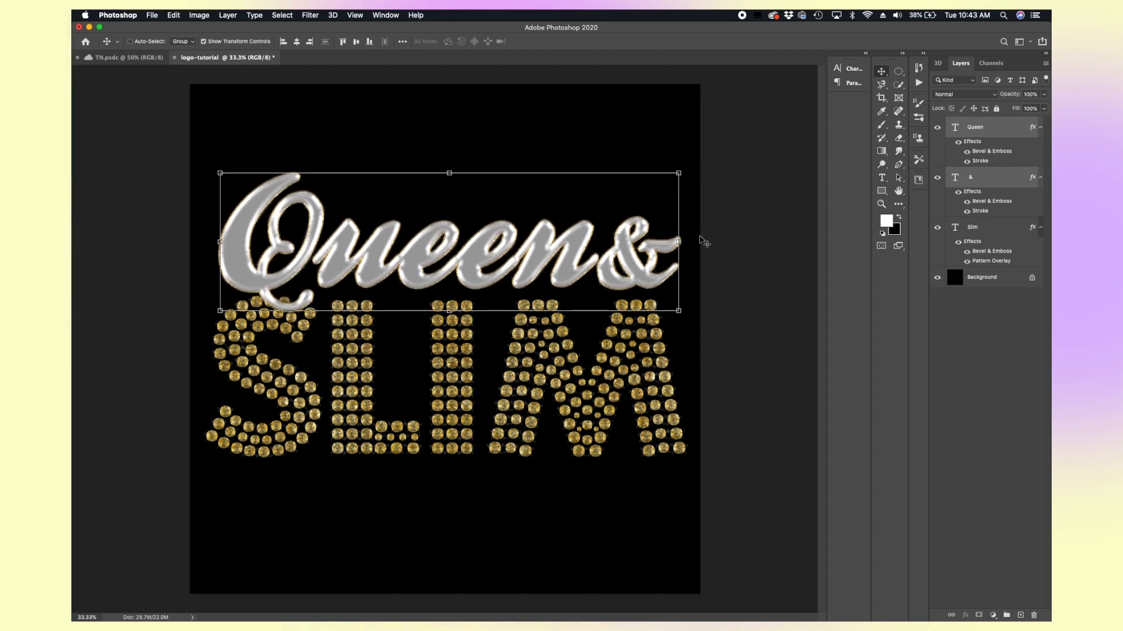
key("Down")
key("Down")
key("Down")
key("Down")
key("Down")
key("Down")
key("Down")
key("Down")
key("Down")
key("Down")
key("Down")
key("Down")
key("Down")
key("Down")
key("Down")
key("Down")
key("Down")
key("Down")
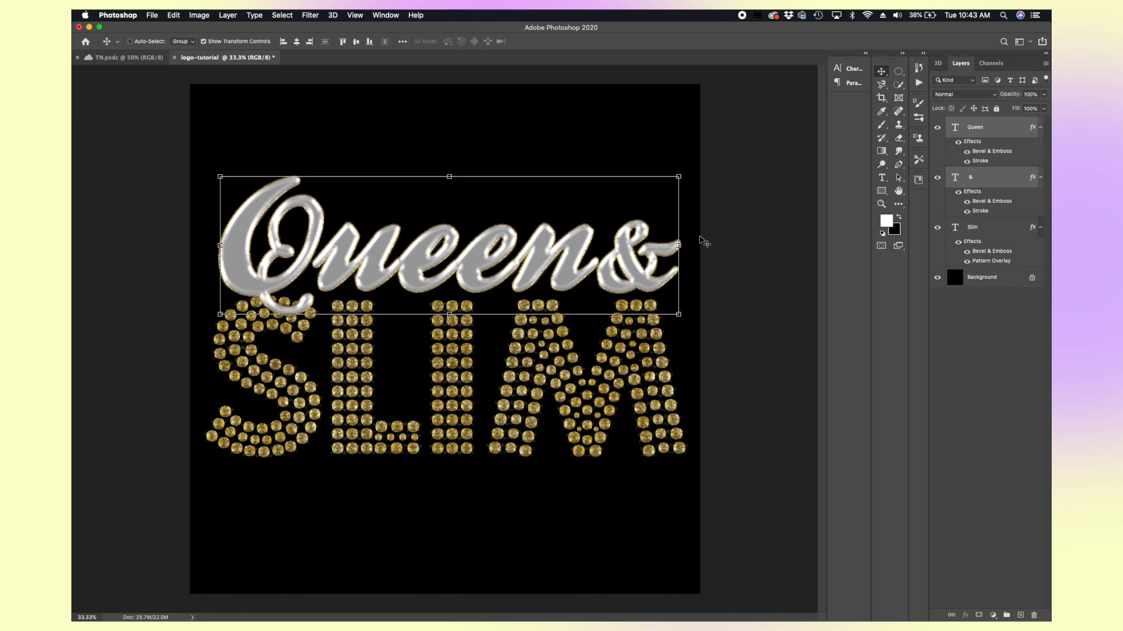
key("Down")
key("Down")
key("Down")
key("Down")
key("Down")
key("Down")
key("Down")
key("Down")
key("Down")
key("Down")
key("Down")
key("Down")
key("Down")
key("Down")
key("Down")
key("Down")
key("Down")
key("Down")
key("Down")
key("Down")
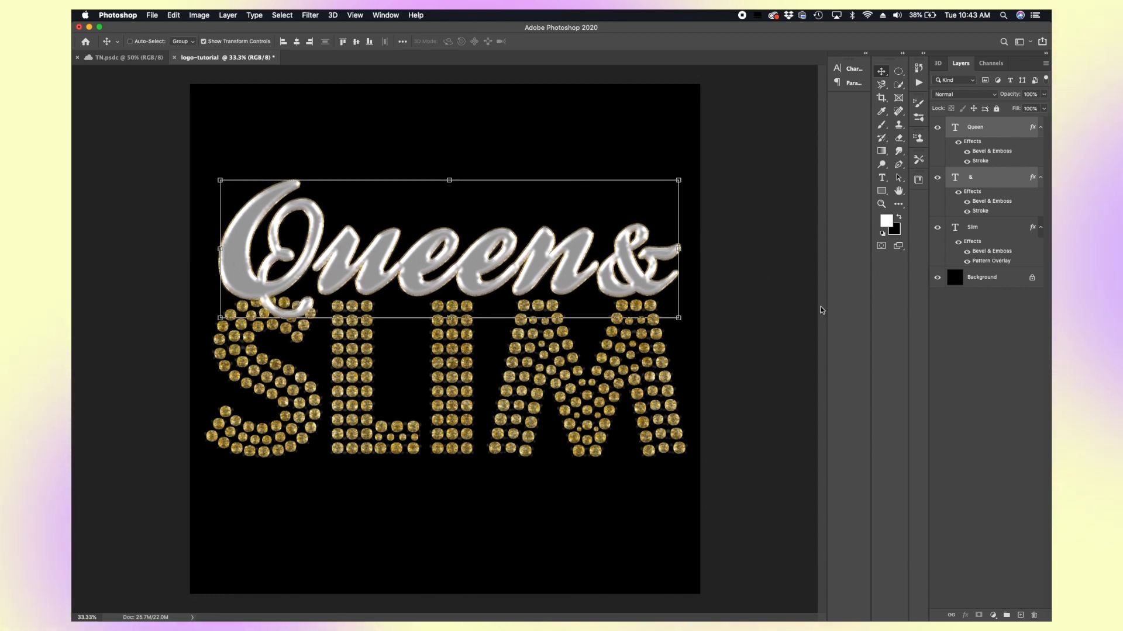
Step: Open the Slim layer's style and add an Outer Glow with 59% opacity
left_click(976, 229)
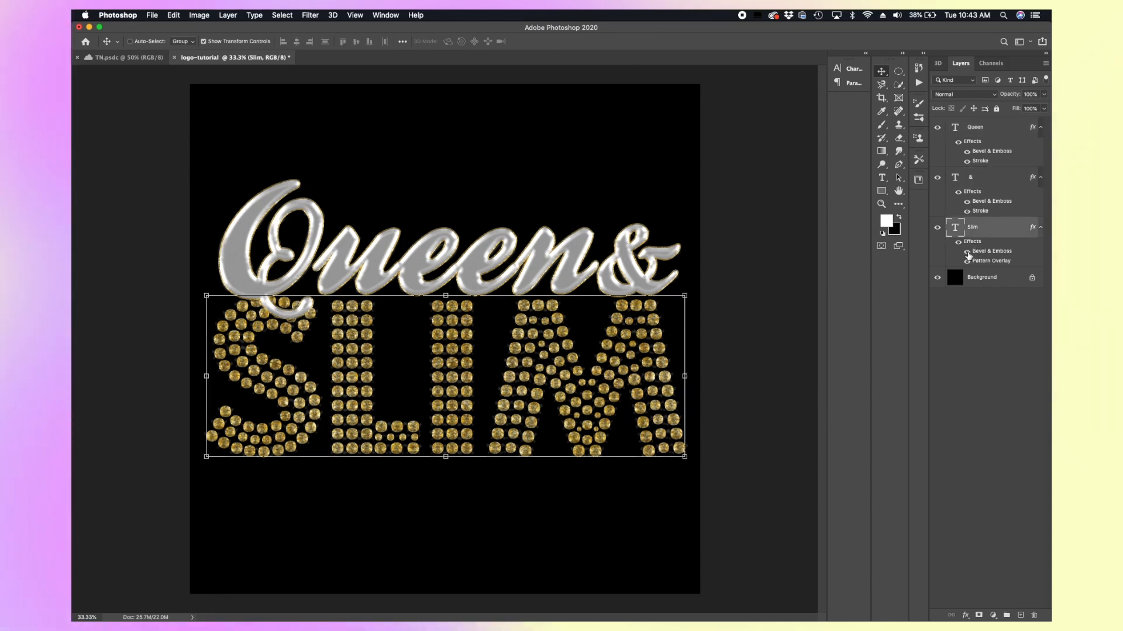
left_click(967, 252)
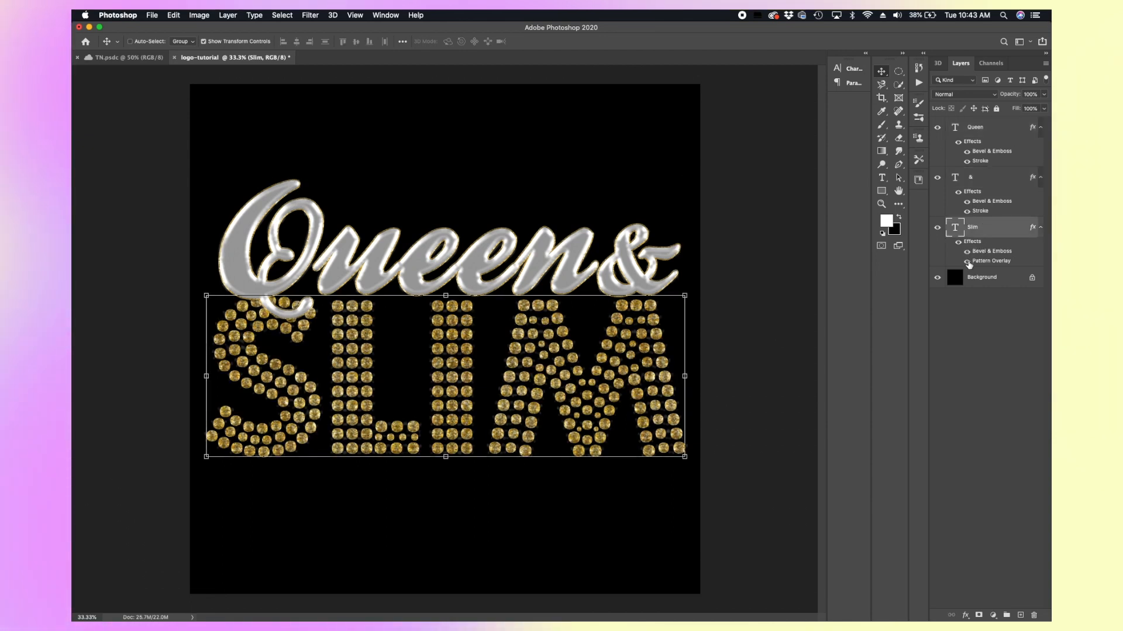
left_click(968, 262)
left_click(967, 262)
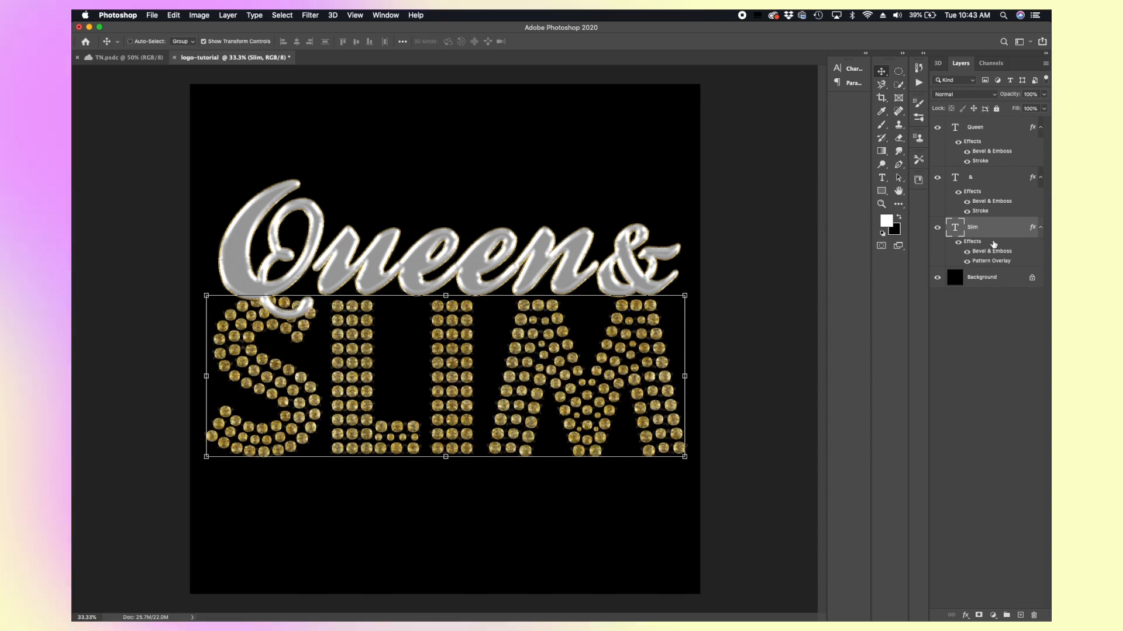
double_click(974, 243)
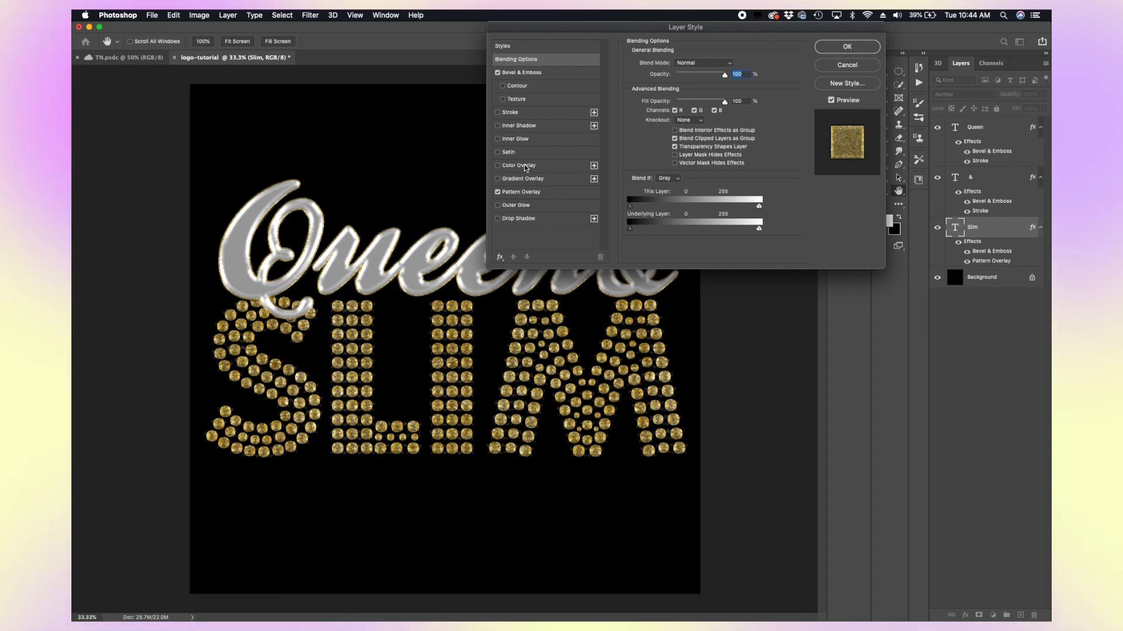
left_click(518, 206)
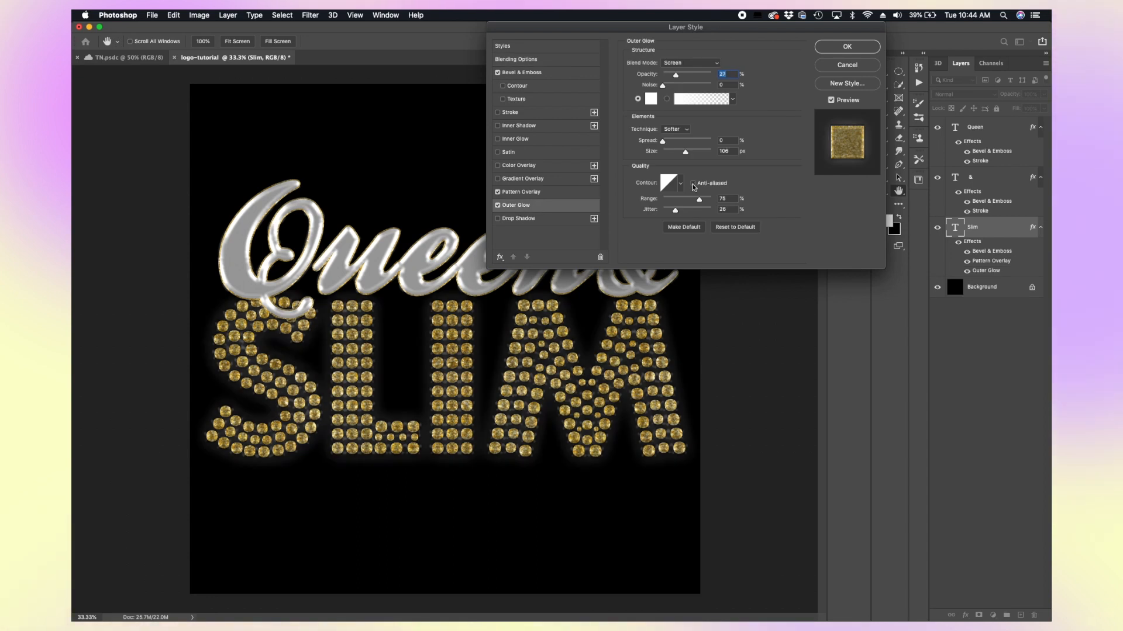
left_click_drag(676, 77, 693, 76)
Step: Set the outer glow colour to 9f9879 by sampling it from the gold rhinestones
left_click(650, 100)
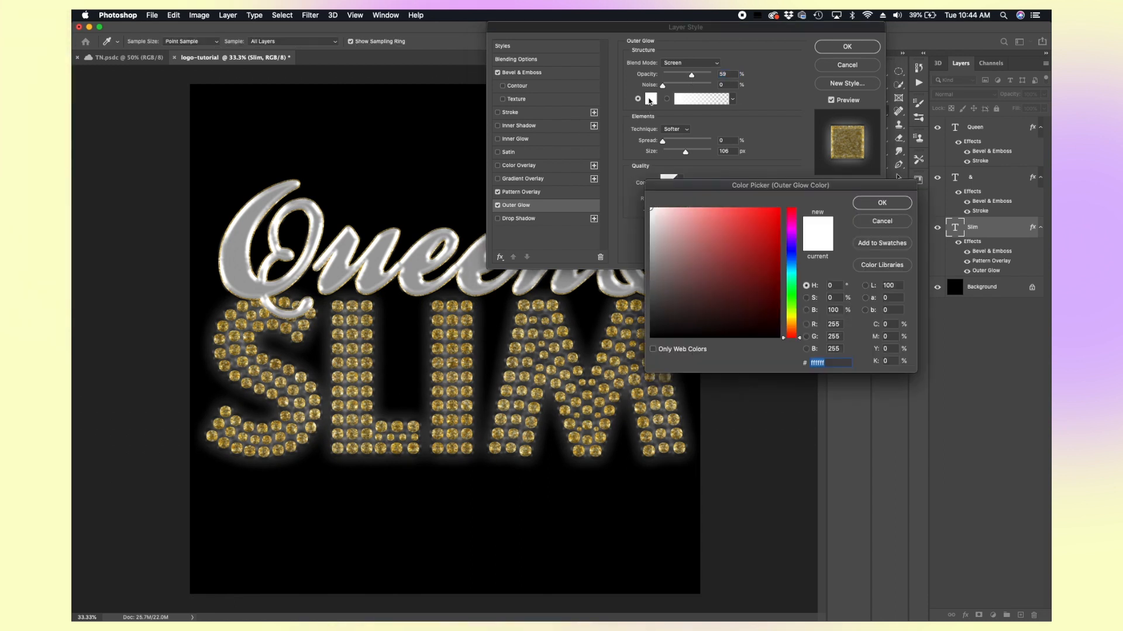
left_click(440, 351)
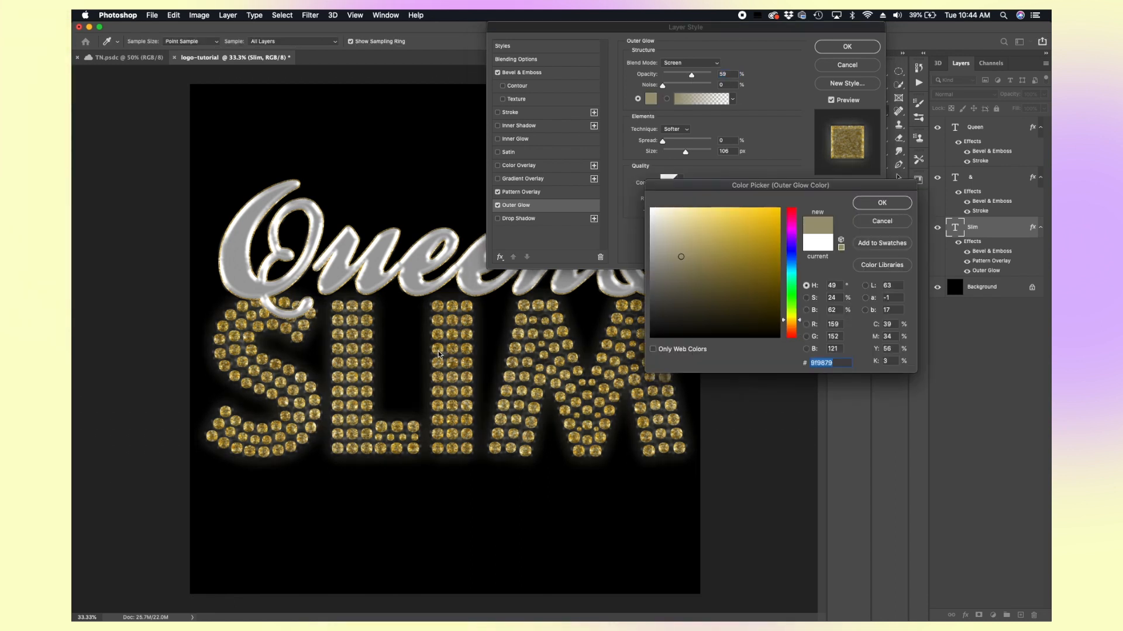
left_click(882, 202)
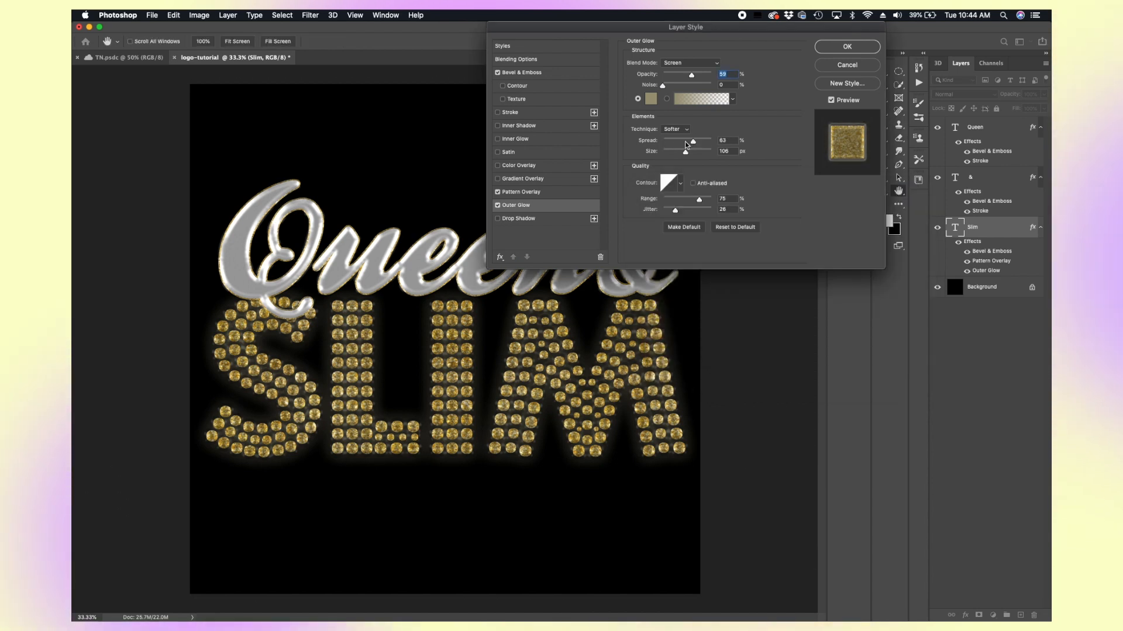
Step: Set the outer glow spread to 0% and its size to 250 px, then apply the layer style
left_click(662, 142)
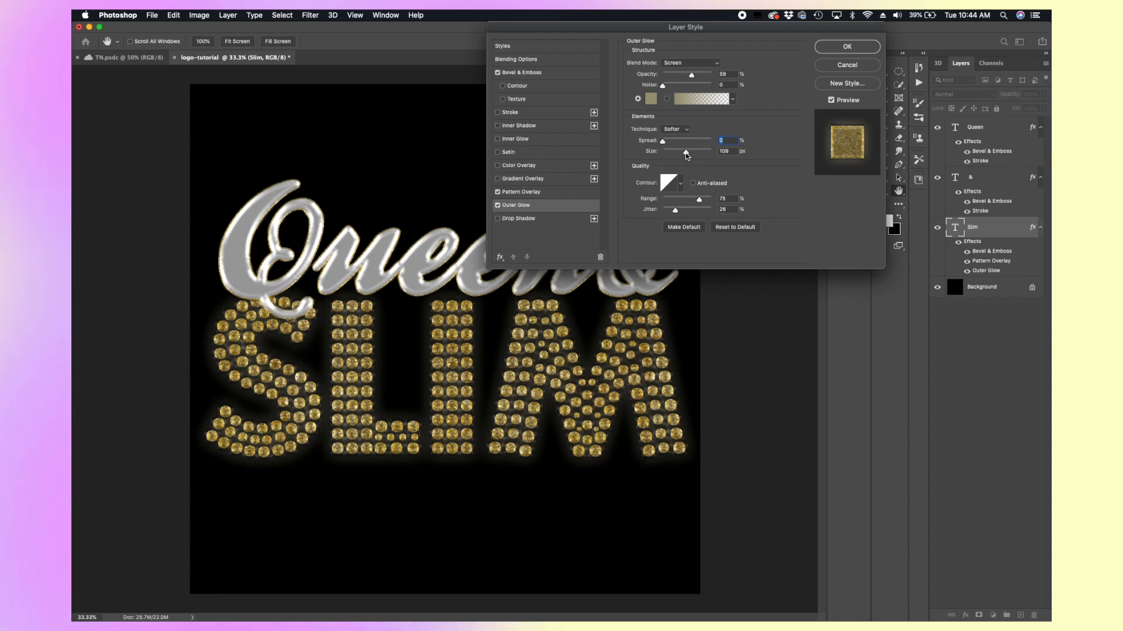
left_click_drag(686, 152, 699, 154)
key("Tab")
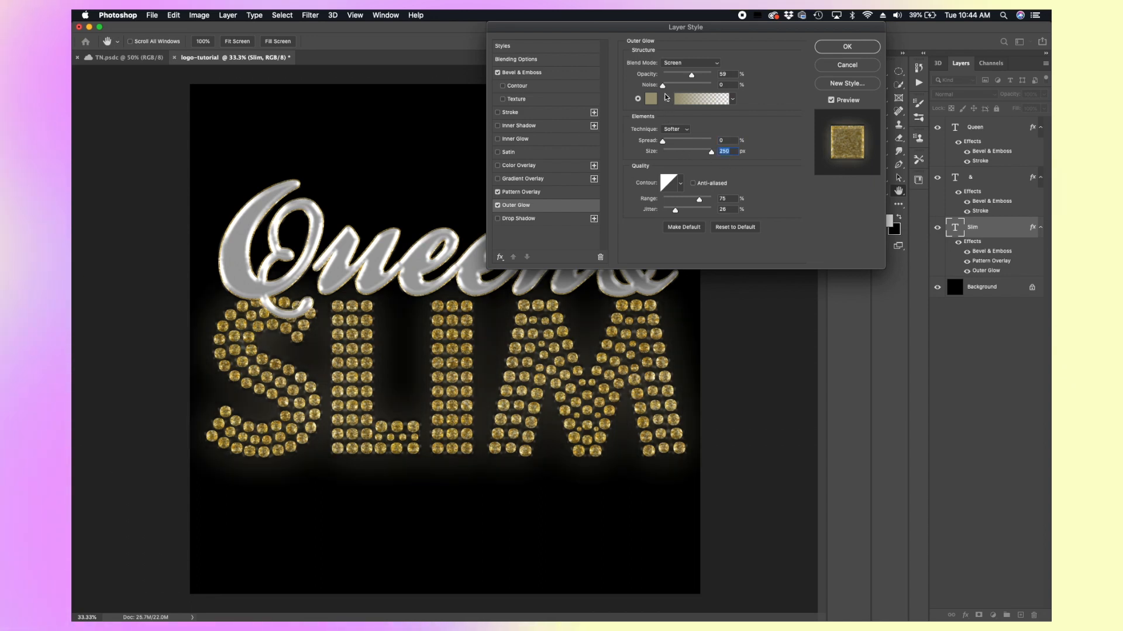
left_click(849, 45)
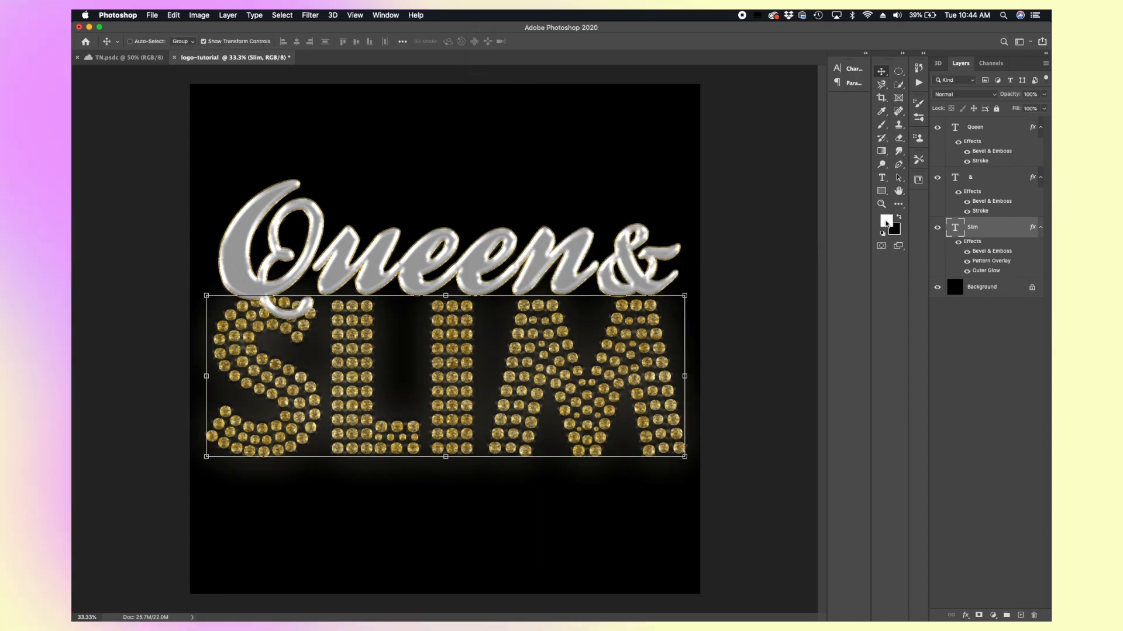
Step: Deselect the layers and toggle the visibility of the & layer's effects
left_click(948, 412)
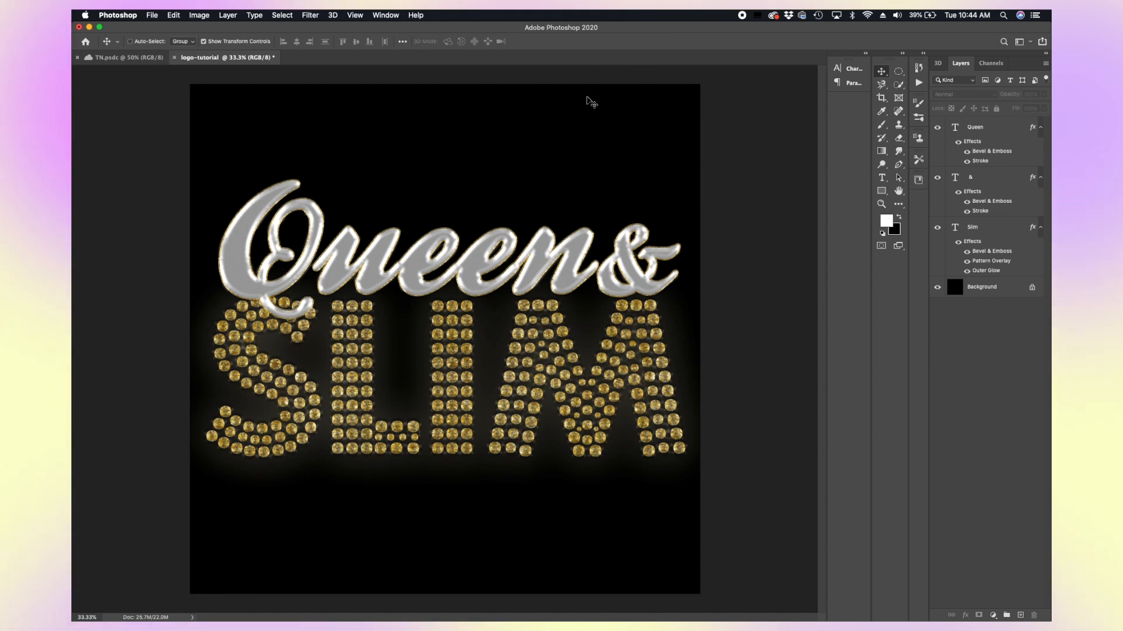
left_click(958, 191)
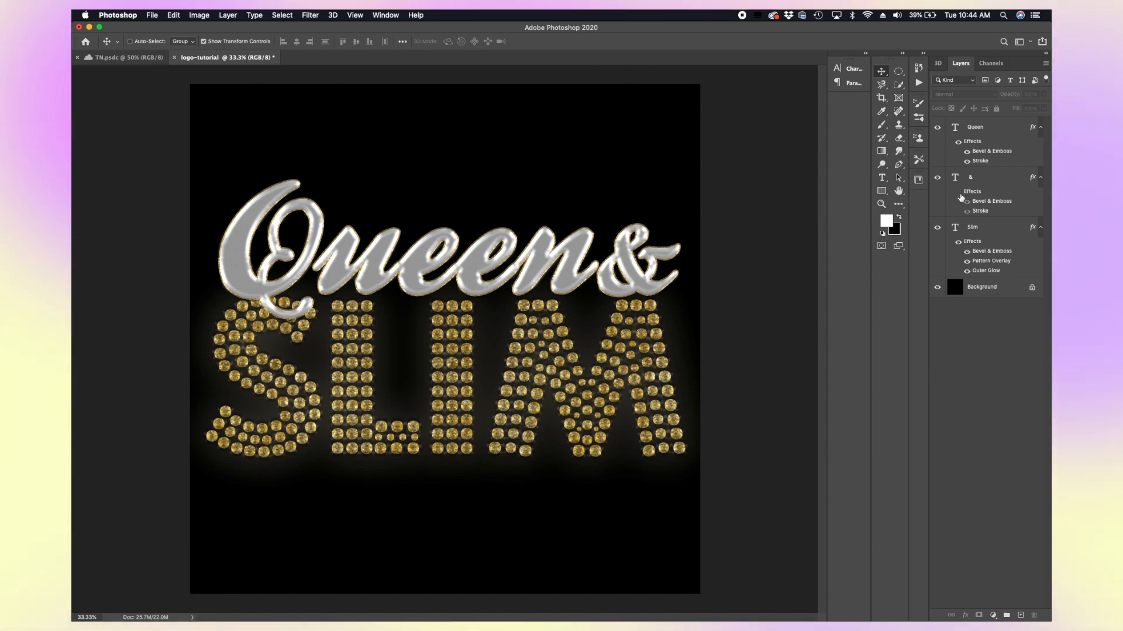
Step: Toggle the layer effects of Queen, Slim and & off and back on to compare the logo with and without styling
left_click(959, 142)
left_click(959, 244)
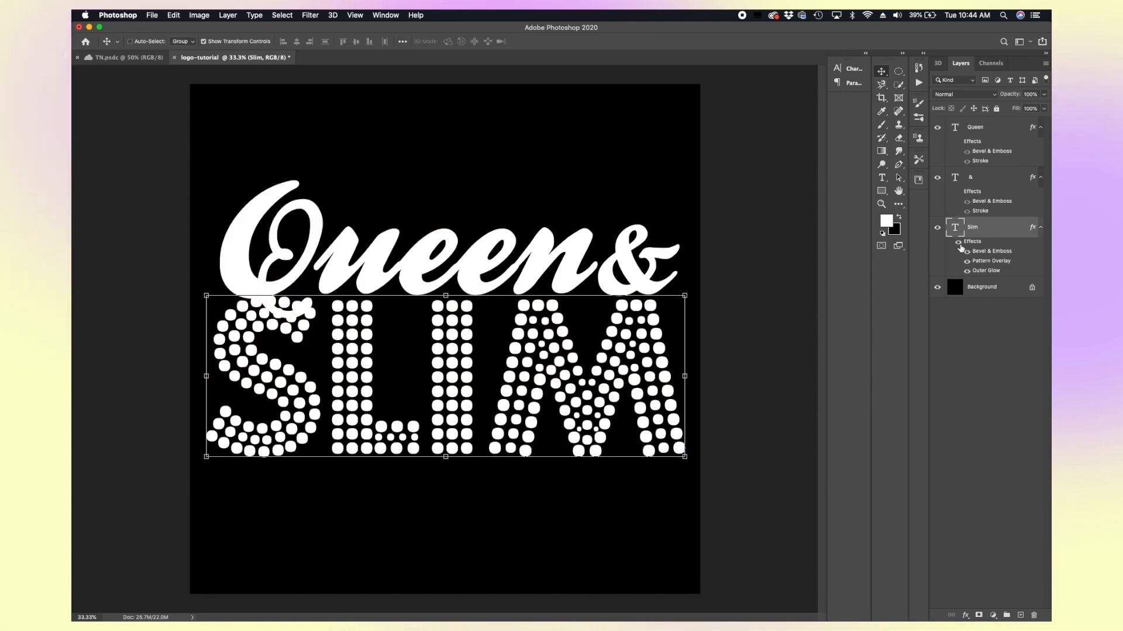
left_click(958, 242)
left_click(960, 193)
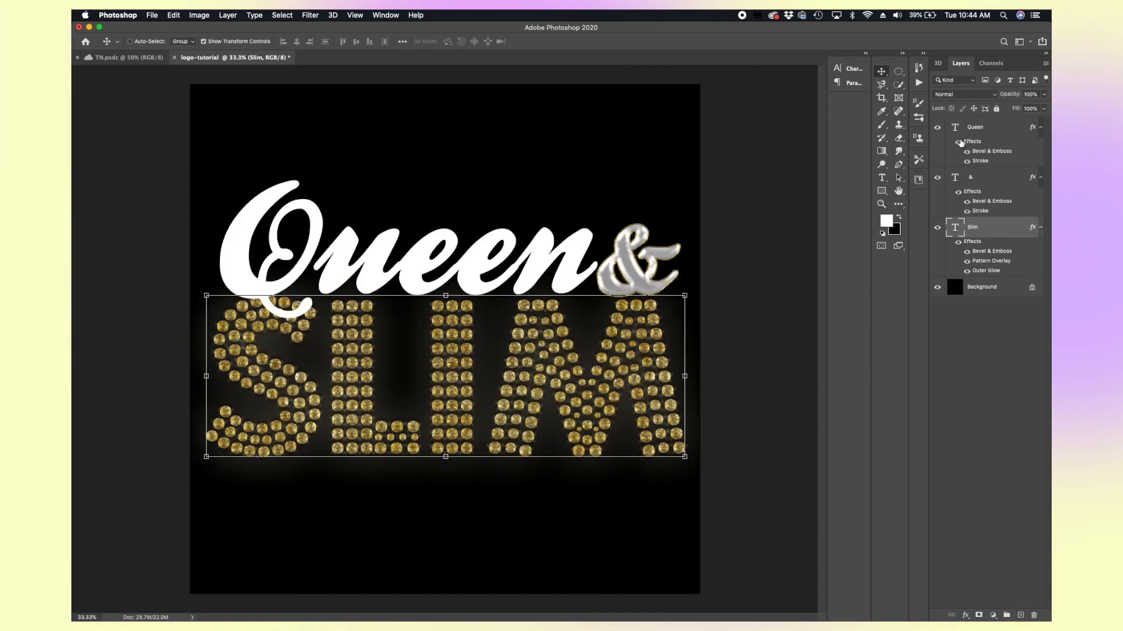
left_click(959, 143)
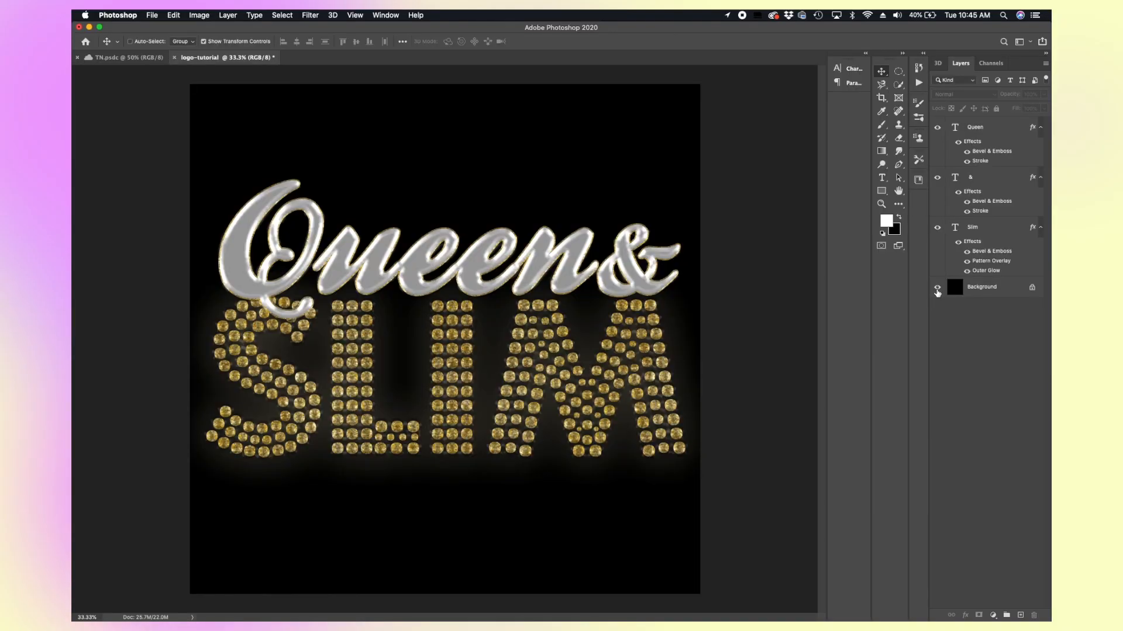
Step: Hide the black Background layer so the logo sits on transparency
left_click(937, 288)
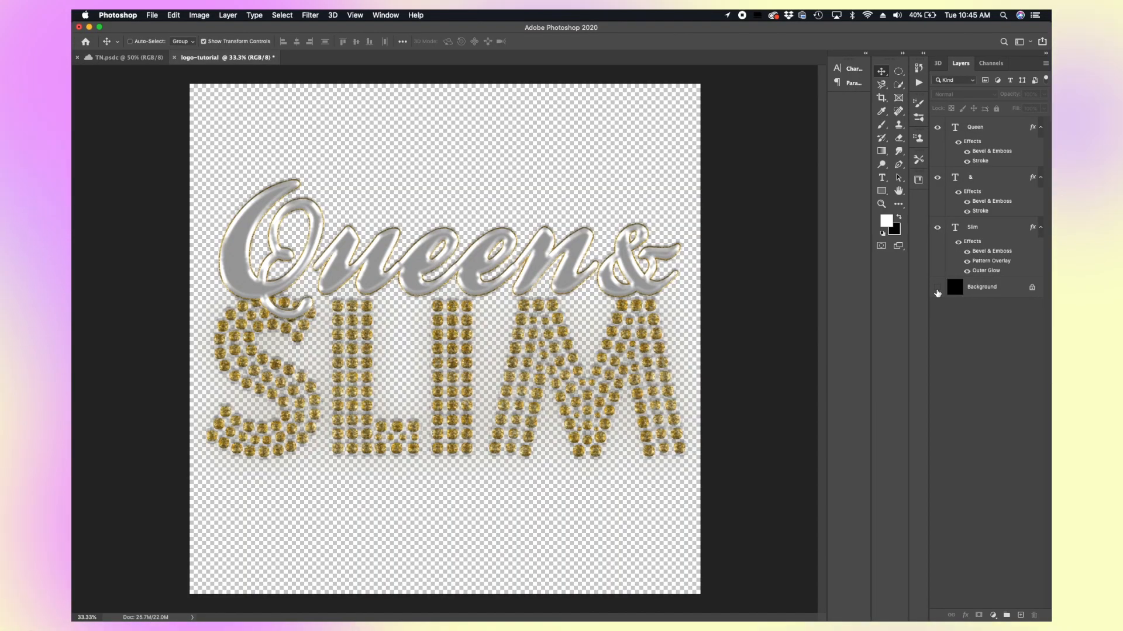
left_click(937, 290)
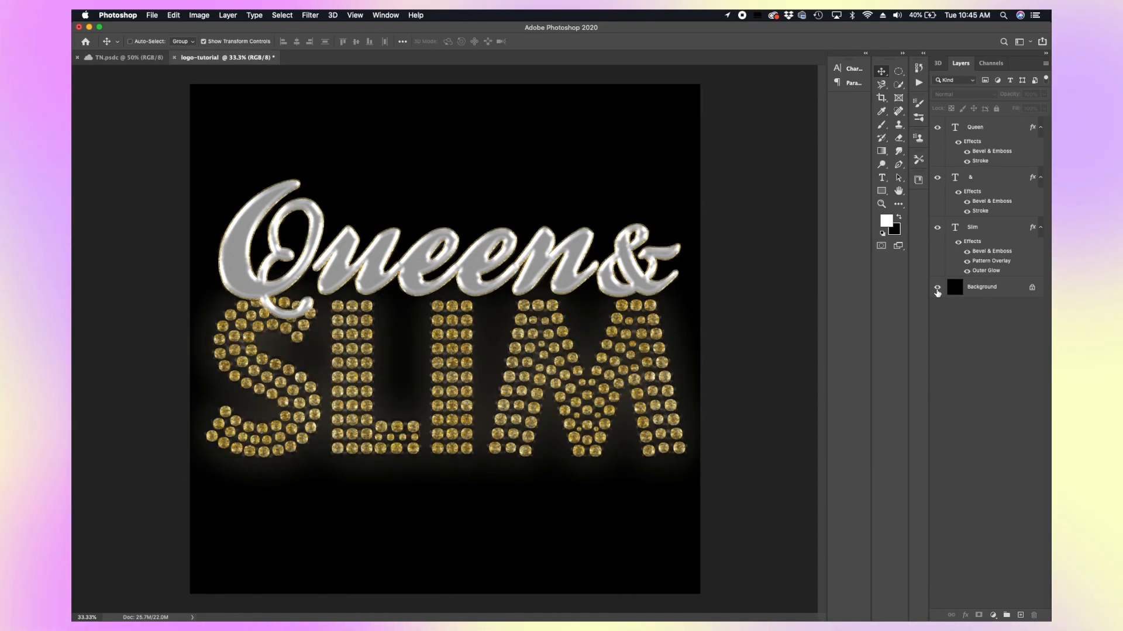
left_click(938, 291)
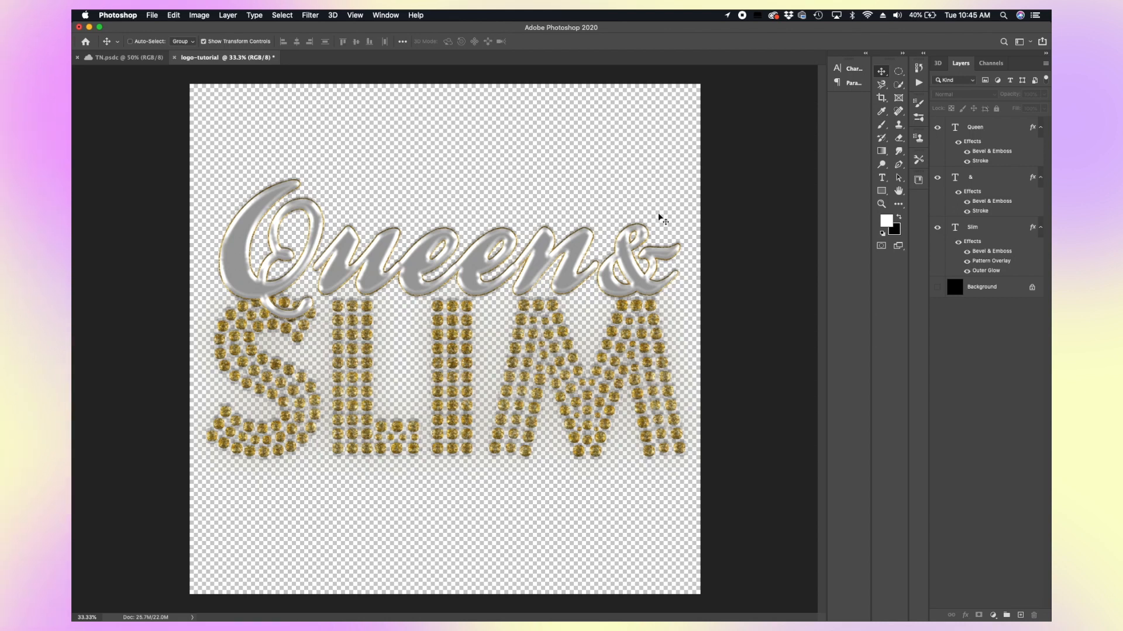
Step: Quick-export the logo as a PNG named logo-tutorial.png to the Desktop
left_click(163, 19)
mouse_move(222, 156)
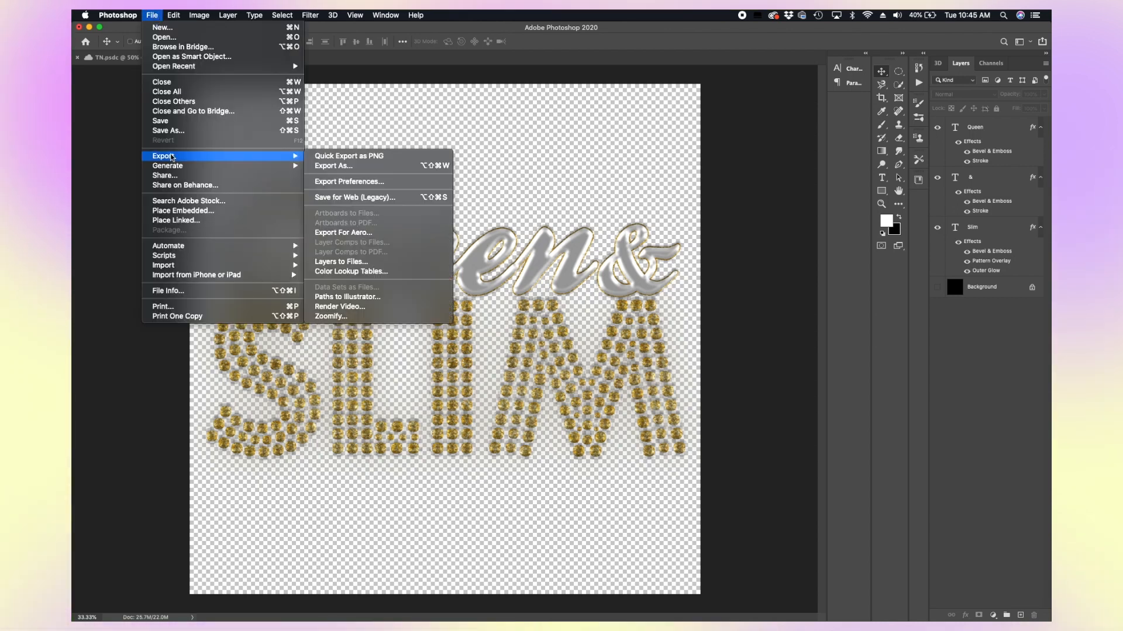
left_click(439, 156)
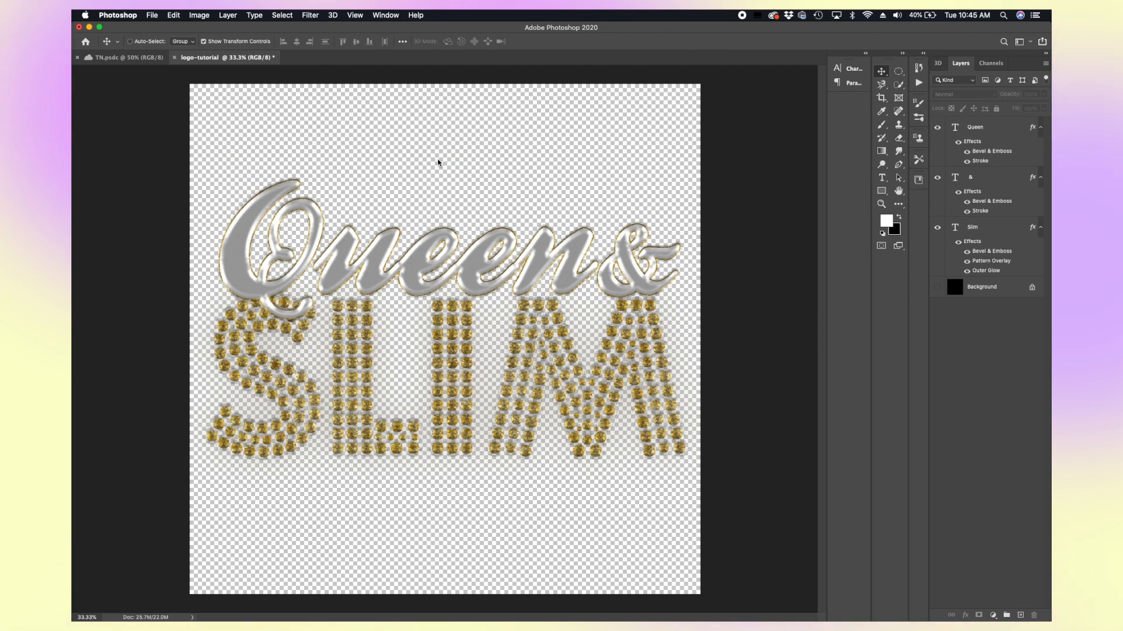
left_click(552, 97)
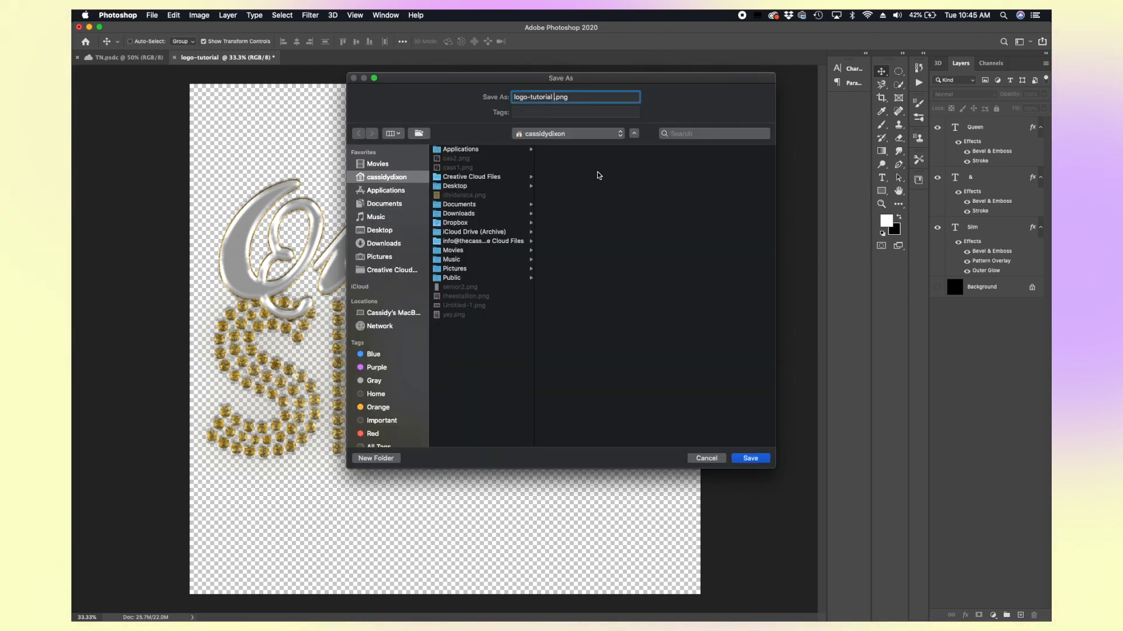
left_click(368, 231)
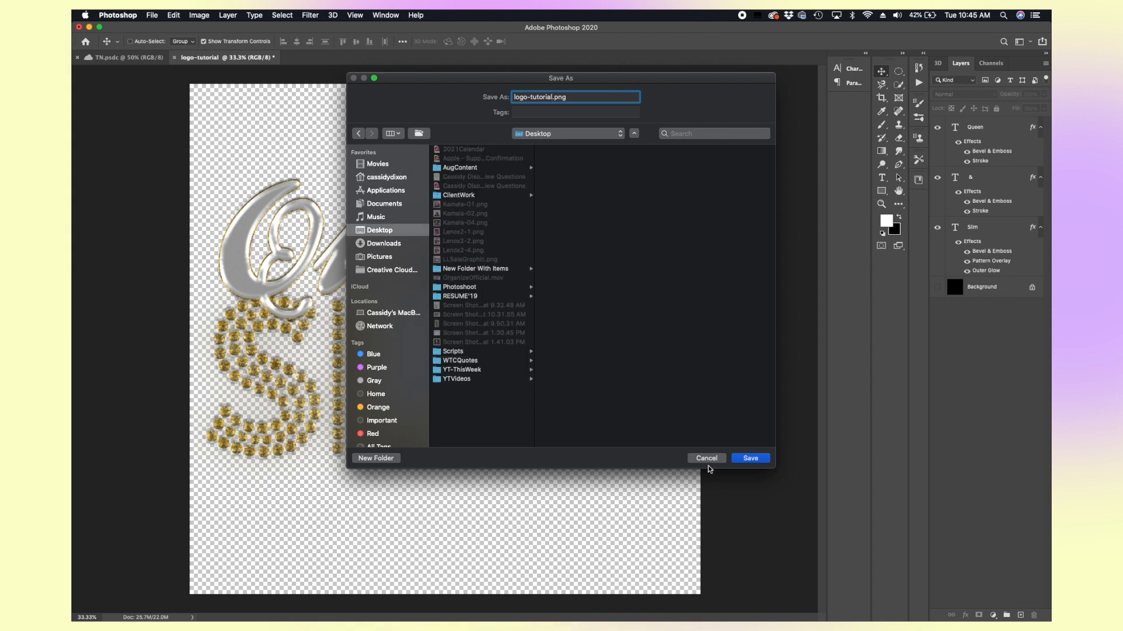
left_click(746, 460)
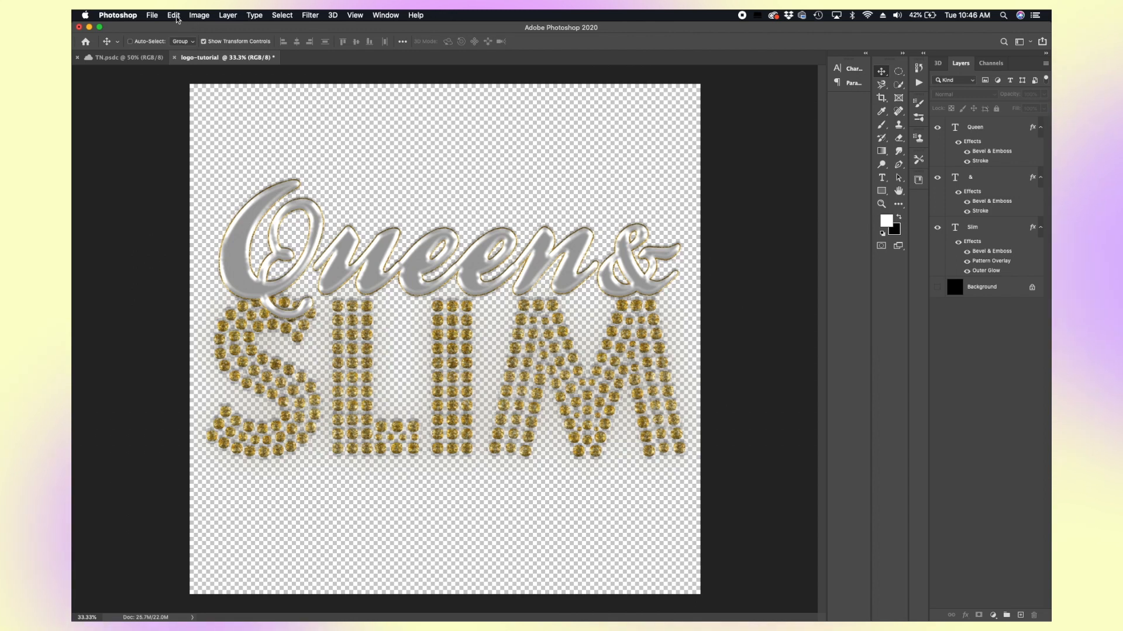
Step: Open a black-and-white portrait photo and drag the exported logo-tutorial.png from the Desktop into it
left_click(152, 15)
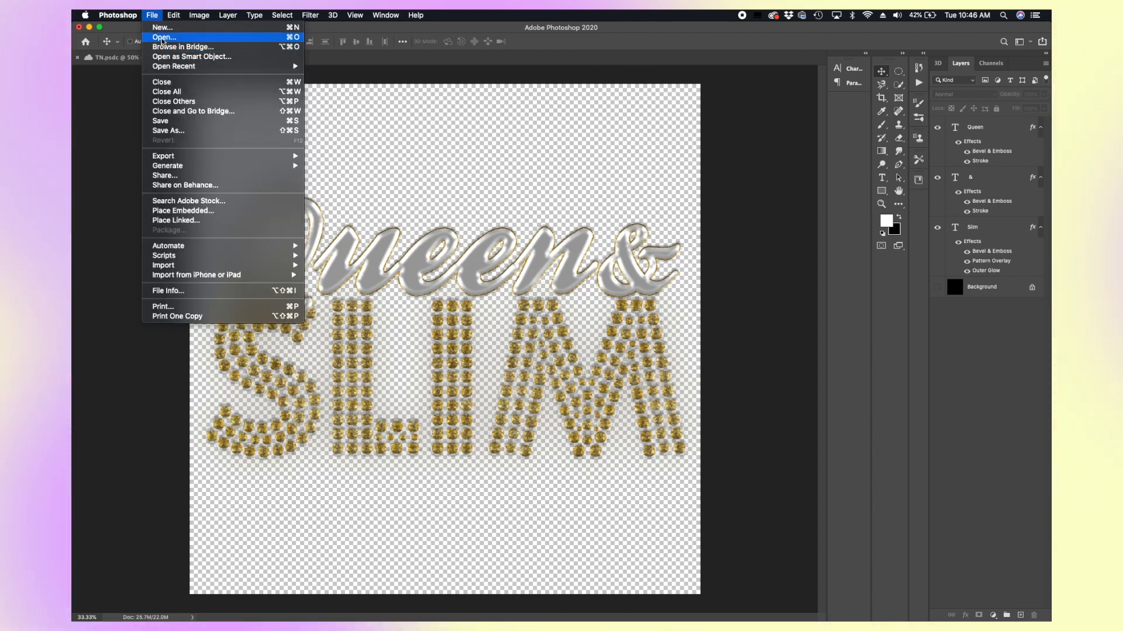
left_click(163, 40)
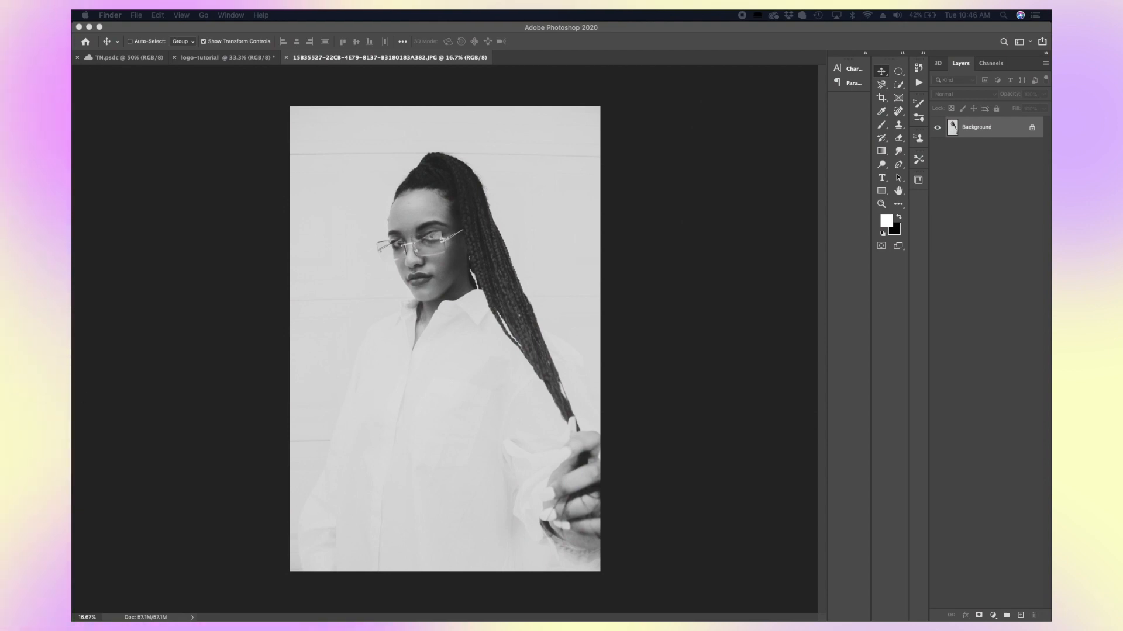
left_click_drag(72, 28, 624, 26)
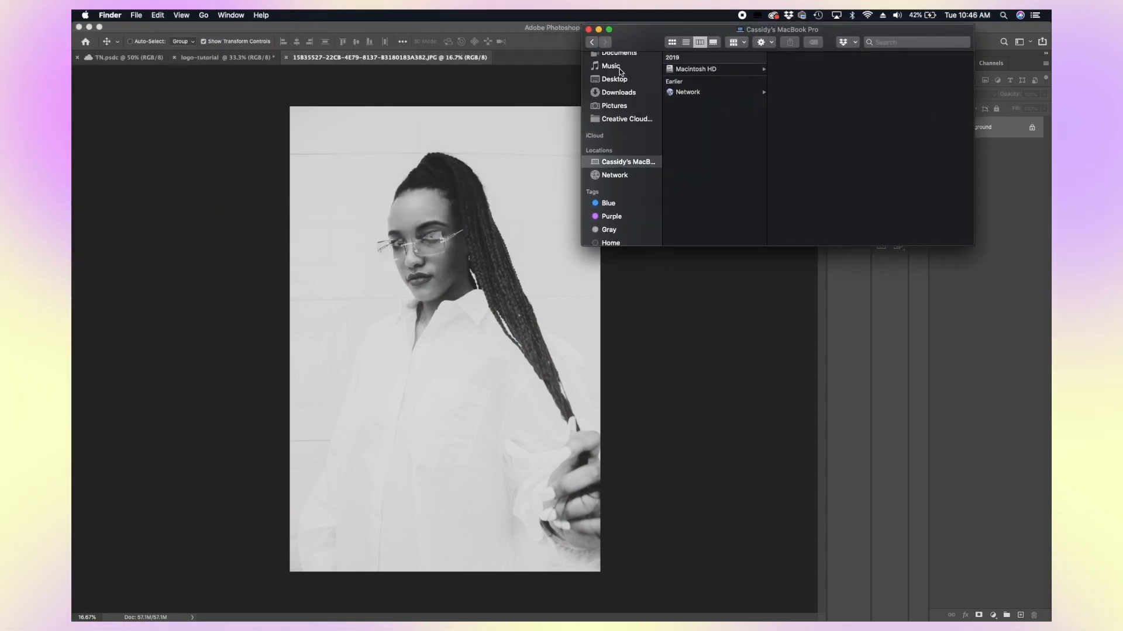
scroll(617, 110, "up", 2)
left_click(617, 114)
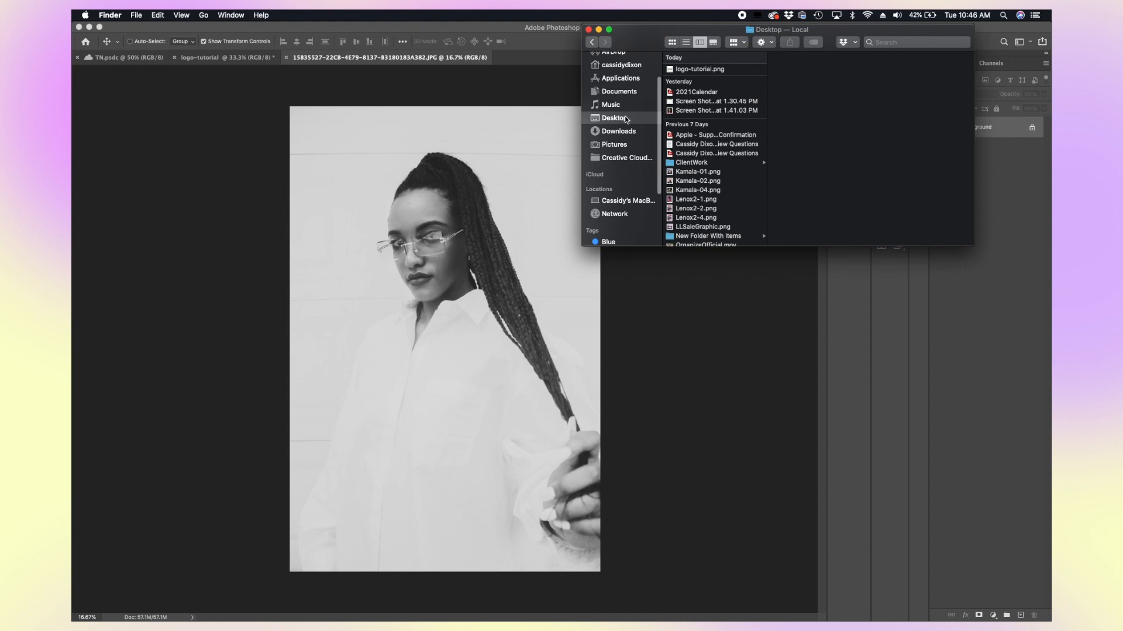
left_click(709, 69)
left_click_drag(715, 70, 451, 338)
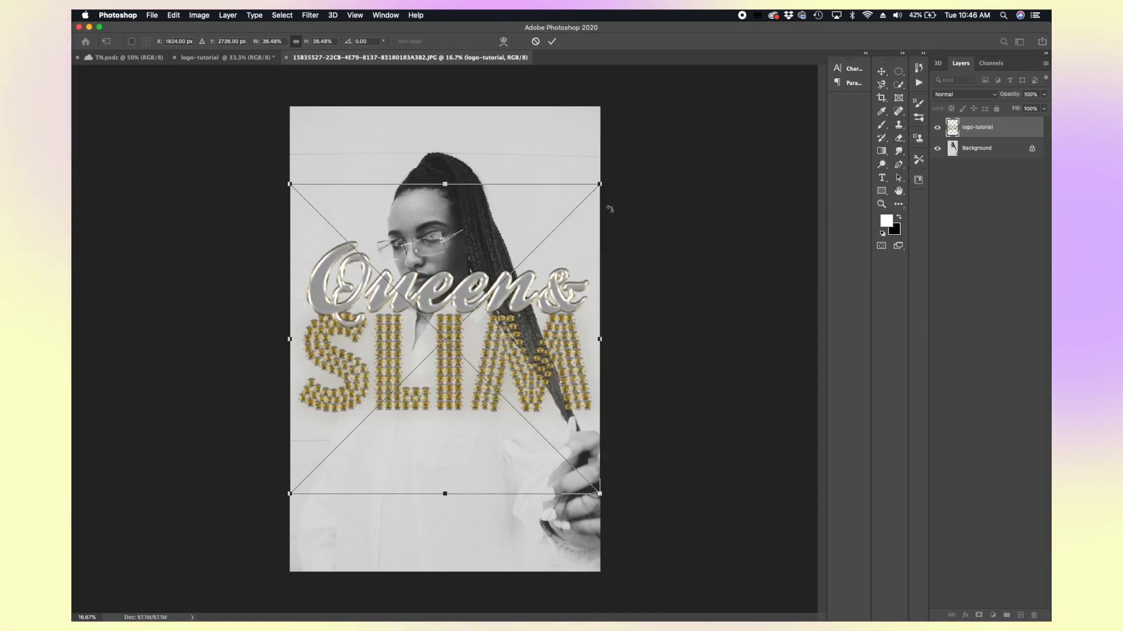
Step: Scale the placed logo down and move it to the centre of the photo over the shirt
left_click_drag(602, 183, 419, 314)
left_click_drag(486, 521, 493, 527)
left_click_drag(519, 449, 548, 419)
left_click_drag(511, 501, 492, 500)
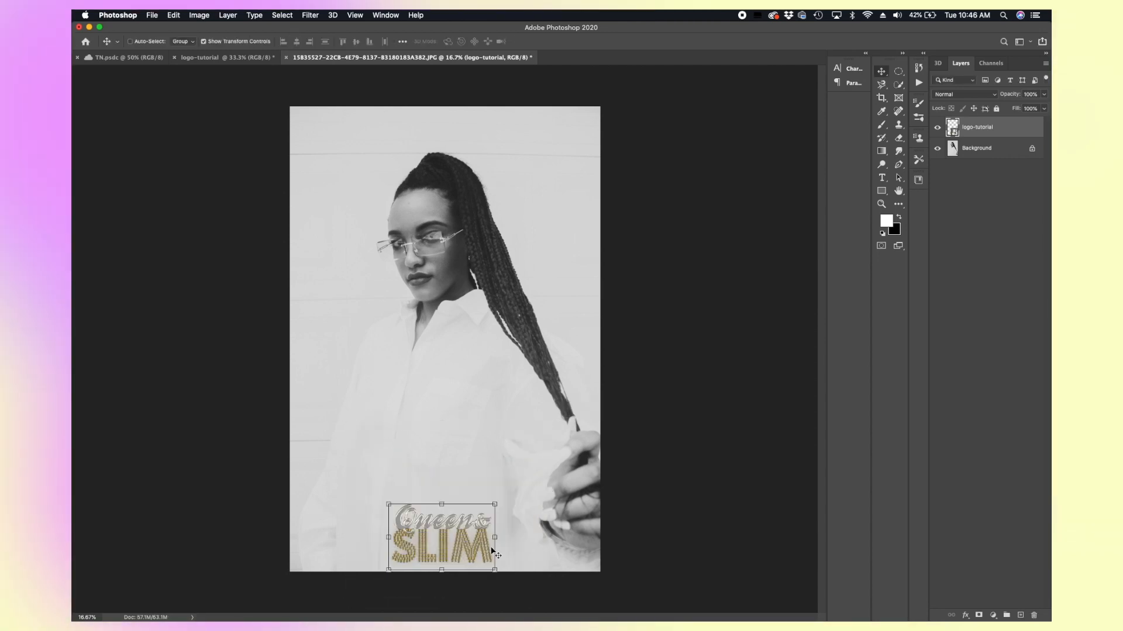
left_click_drag(482, 547, 482, 384)
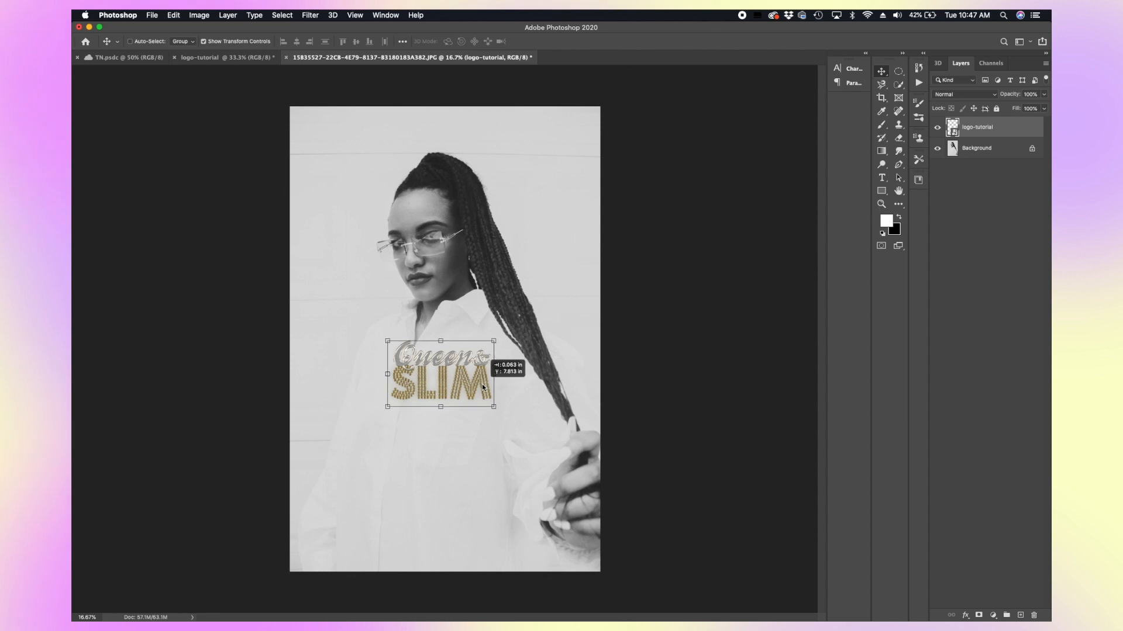
Step: Add a Color Overlay effect in black 000000 to the placed logo layer
left_click(965, 616)
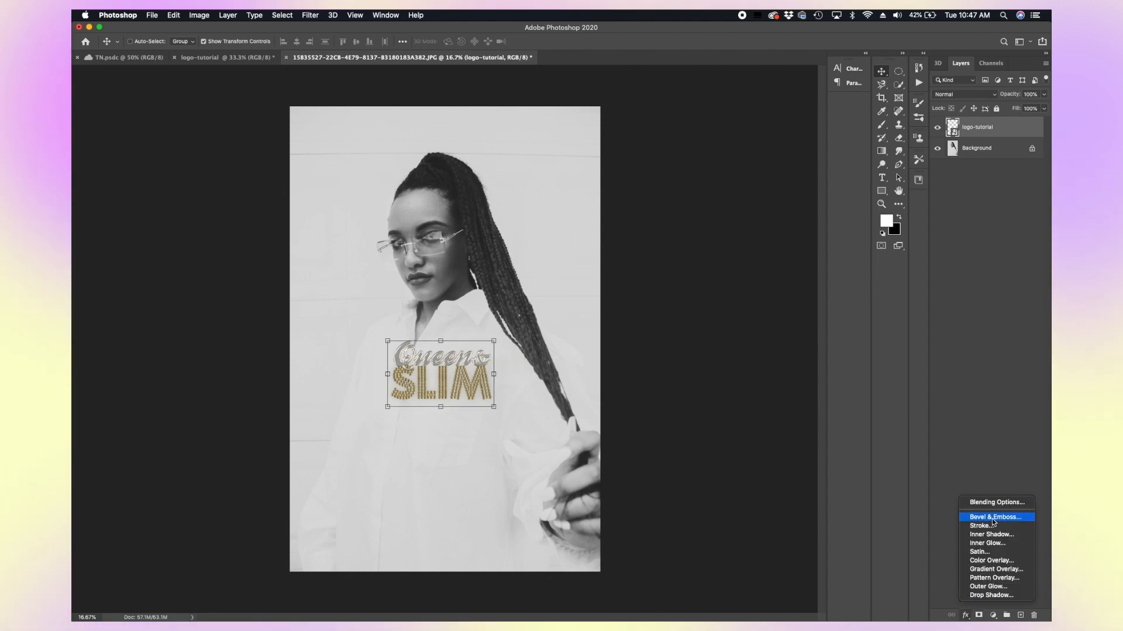
left_click(991, 560)
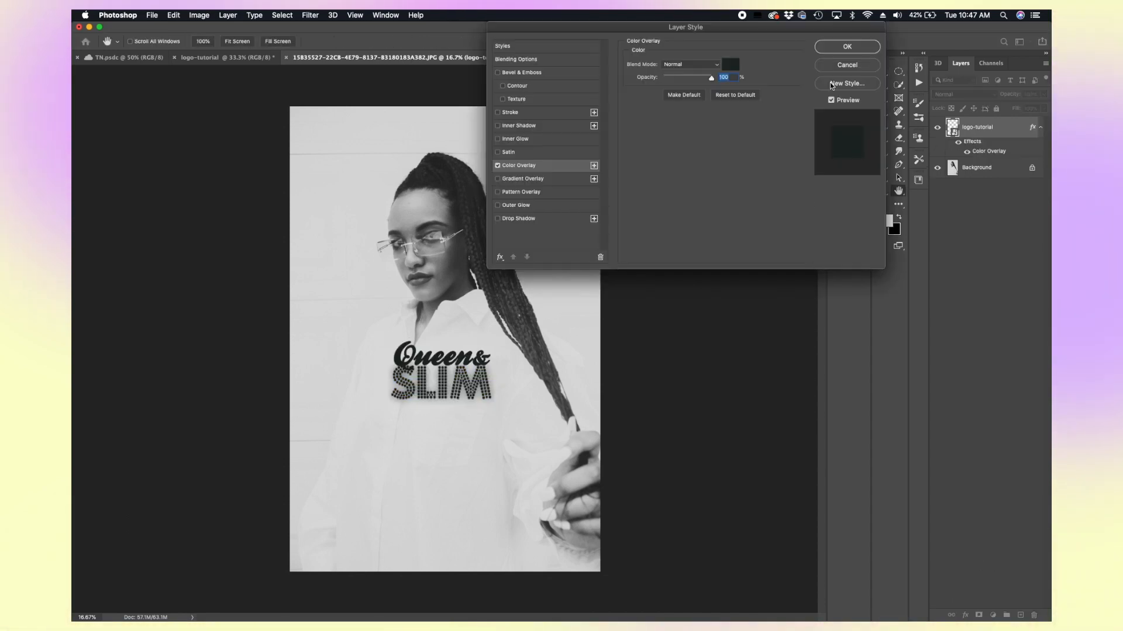
left_click(732, 64)
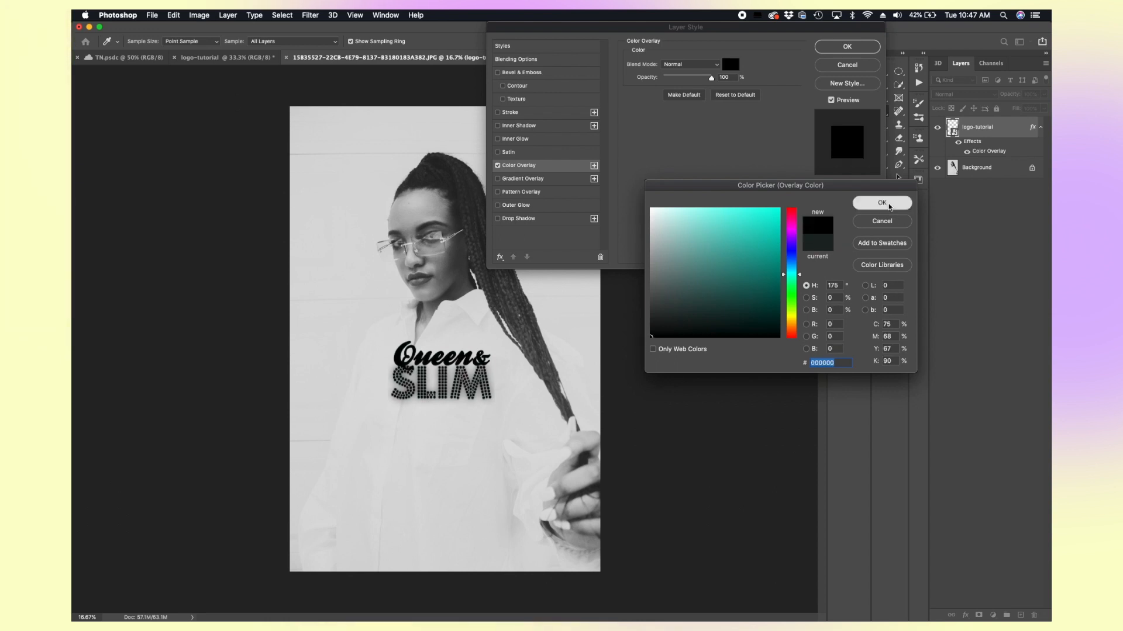
left_click(881, 203)
left_click(846, 47)
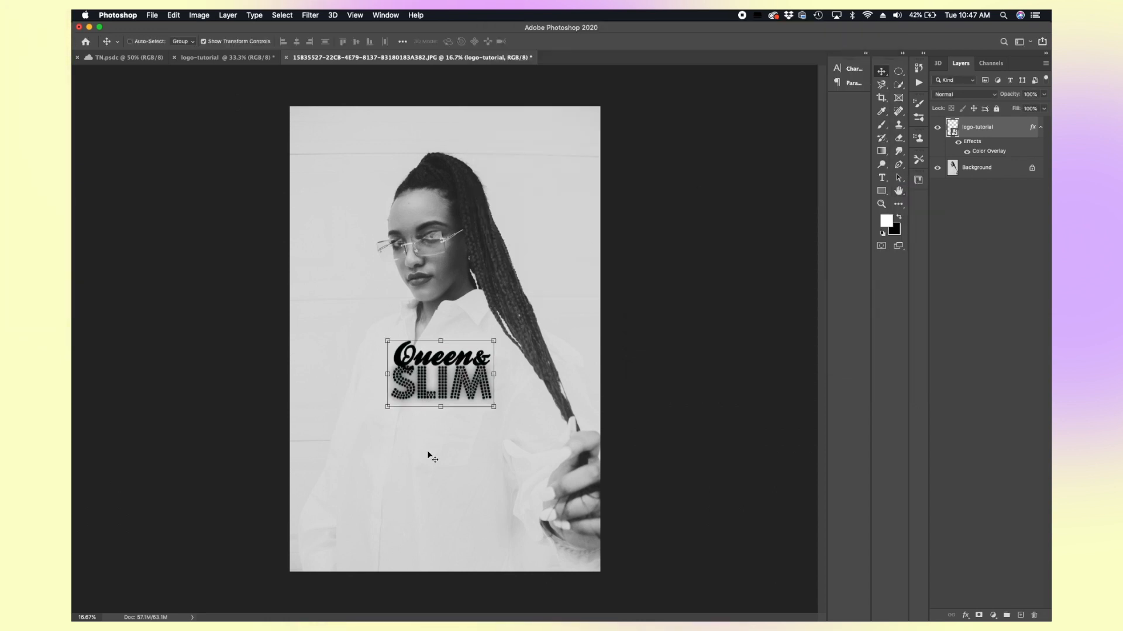
Step: Move the logo to the photo's bottom-left corner and hide its Color Overlay effect
left_click_drag(480, 359, 391, 526)
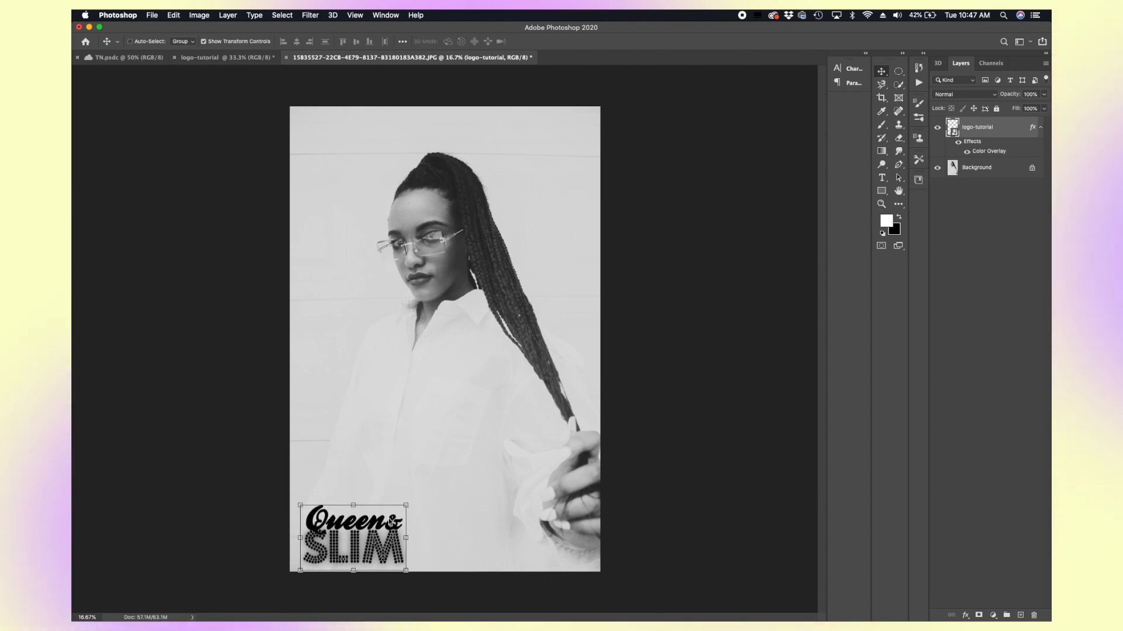
key("super+t")
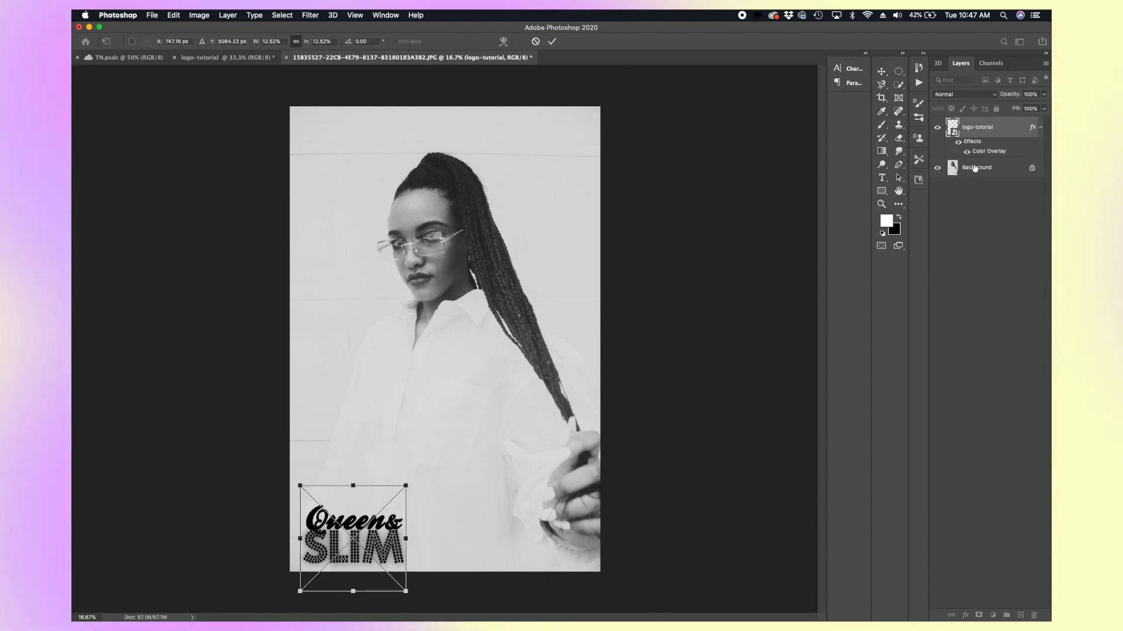
left_click(959, 141)
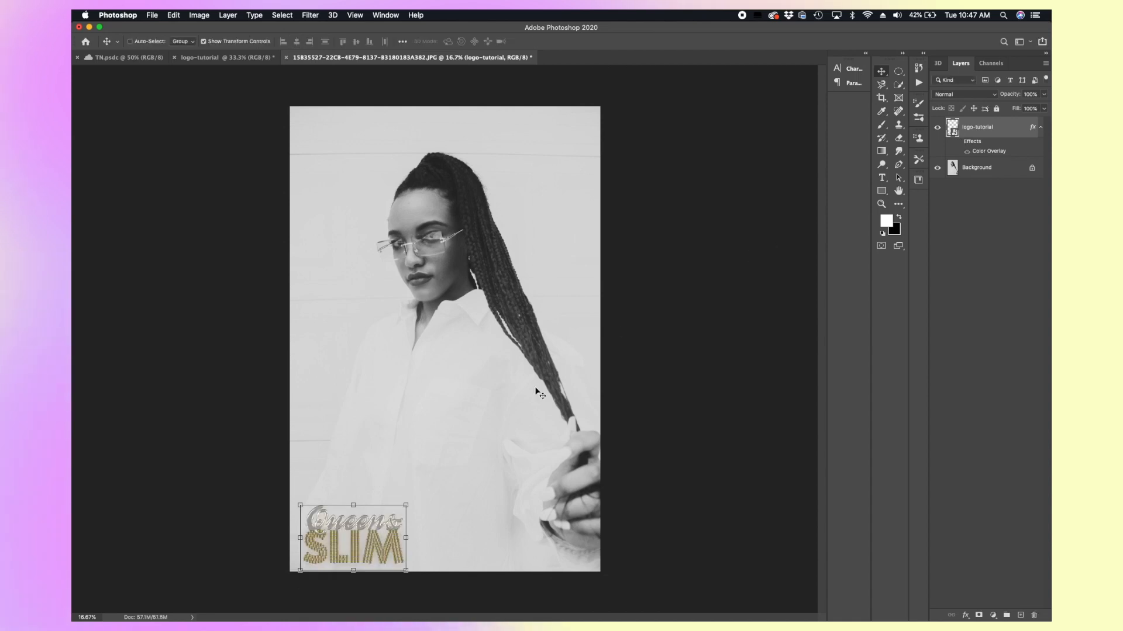
Step: Move the gold logo back up over the chest and enlarge it to about 21% scale
left_click_drag(374, 535, 463, 345)
key("super+t")
left_click_drag(495, 380, 516, 348)
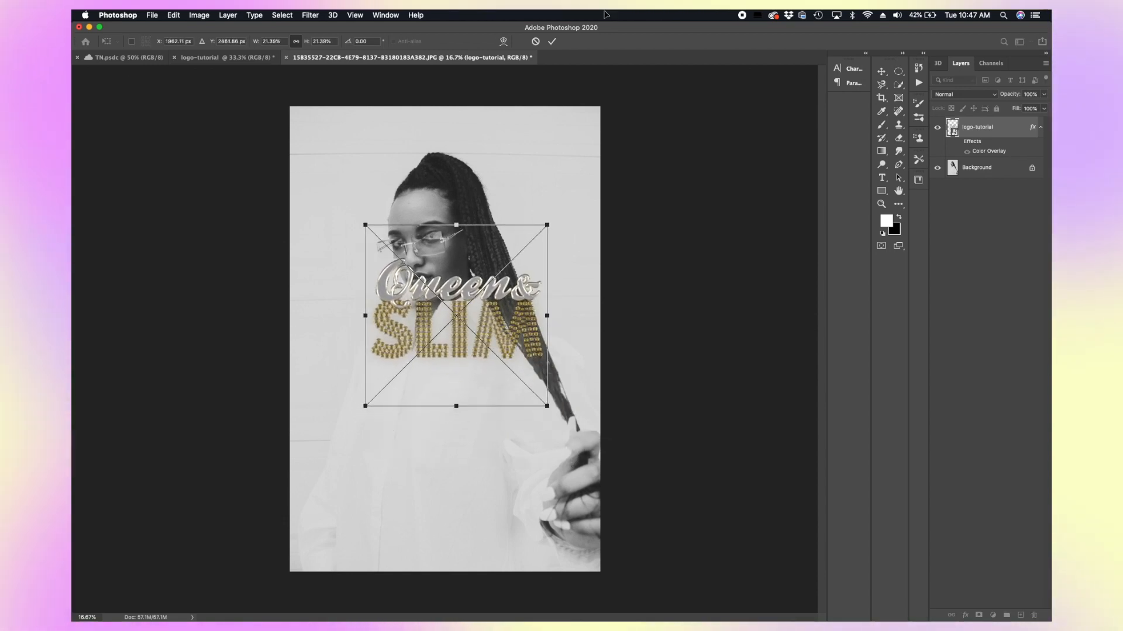
left_click(551, 41)
Step: Switch to the logo-tutorial document and group the Queen, & and Slim layers together
left_click(211, 59)
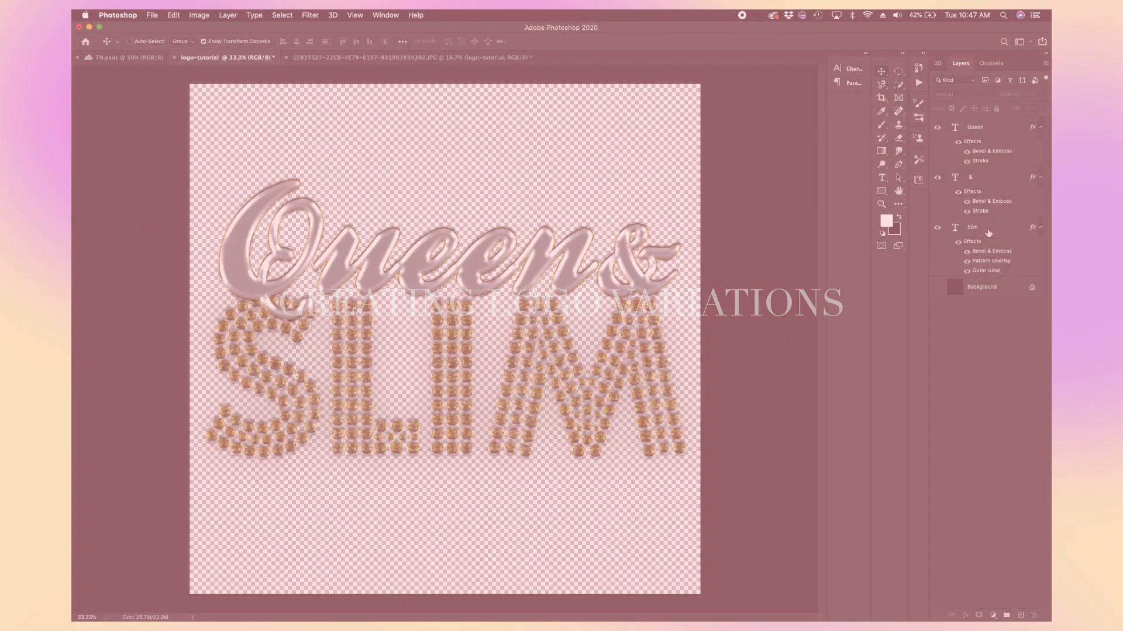
left_click(987, 235)
left_click(1001, 128)
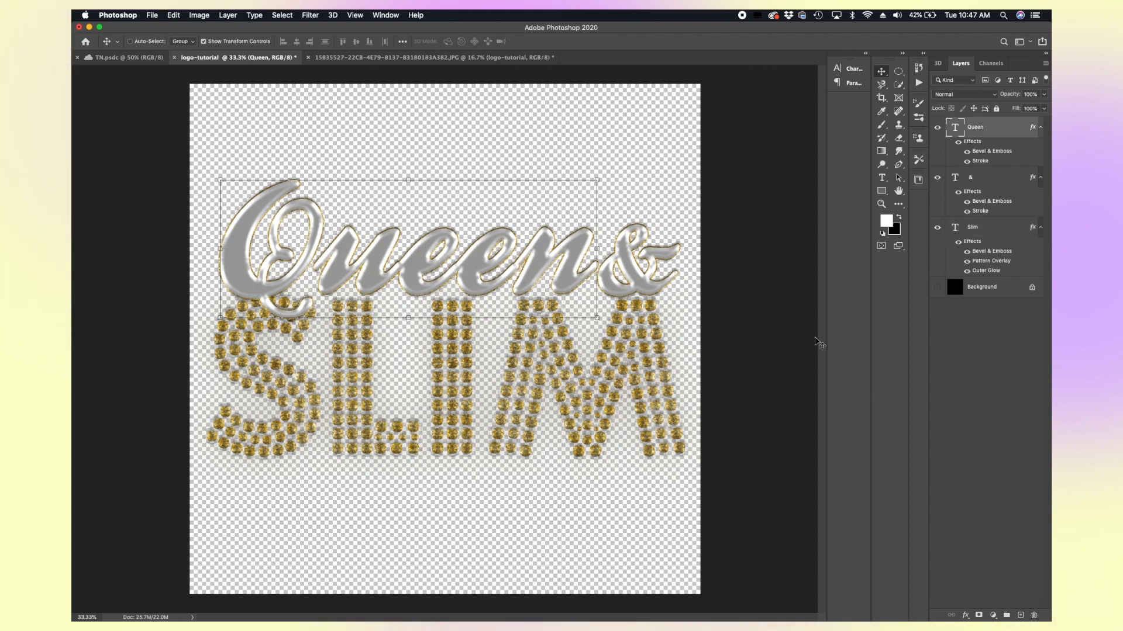
left_click(991, 230, "shift")
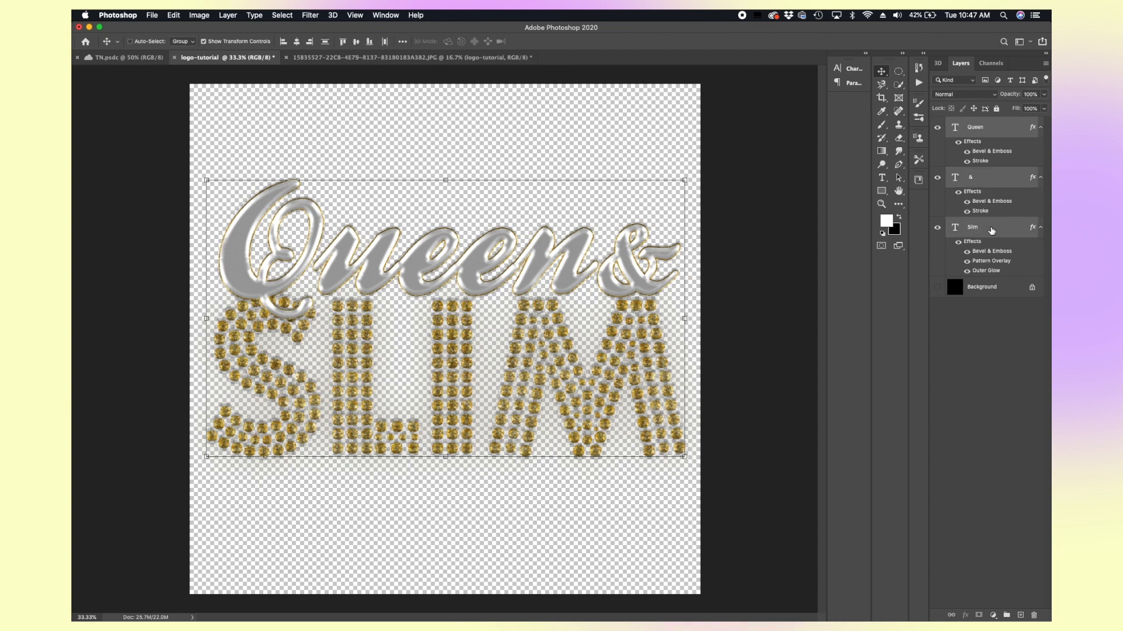
left_click(1006, 616)
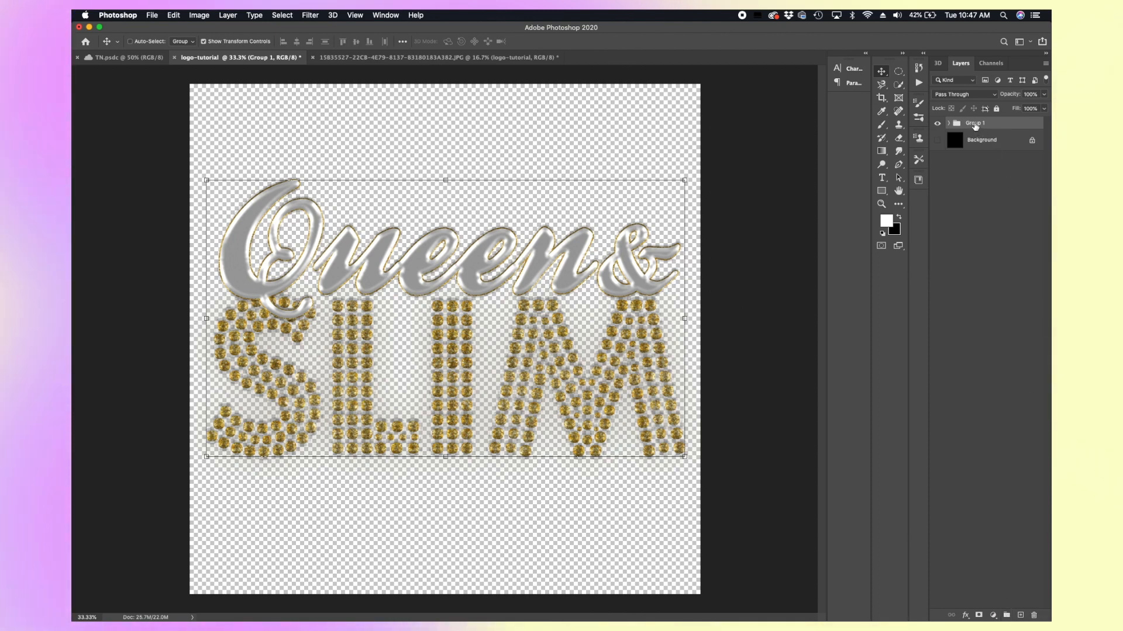
Step: Rename the new group FullLogo and collapse it
left_click(949, 123)
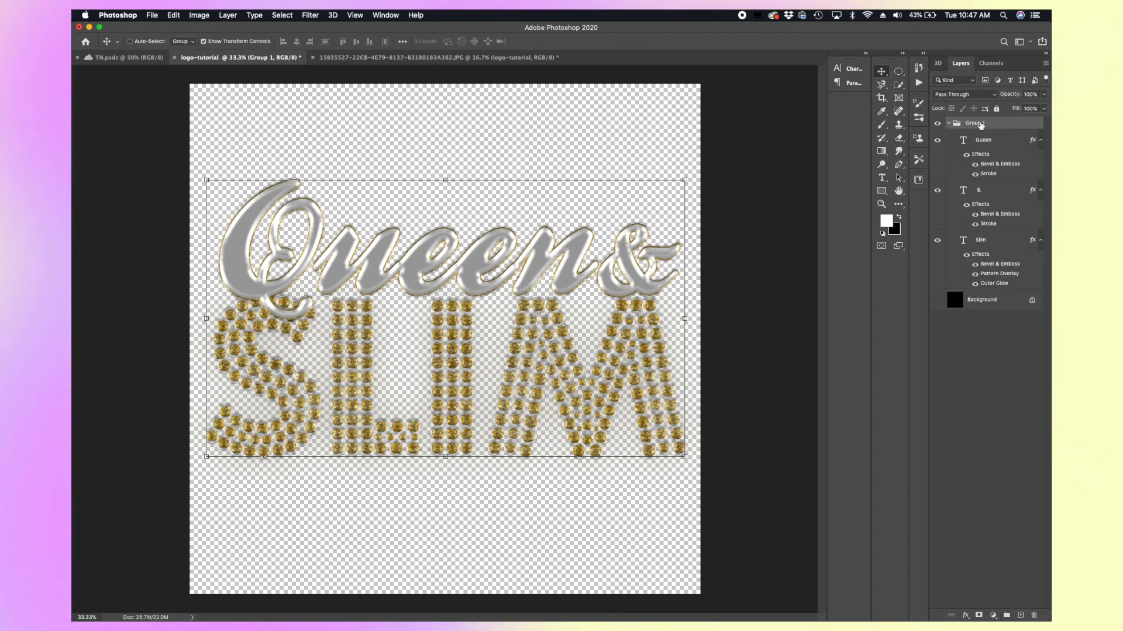
type("R")
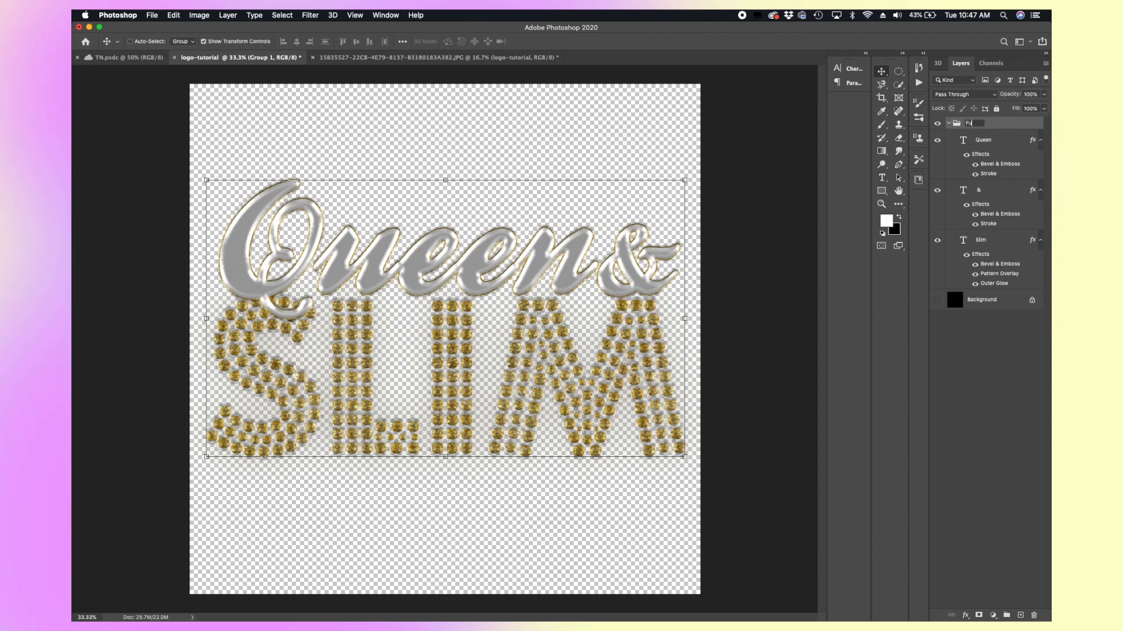
type("ullLogo")
key("Return")
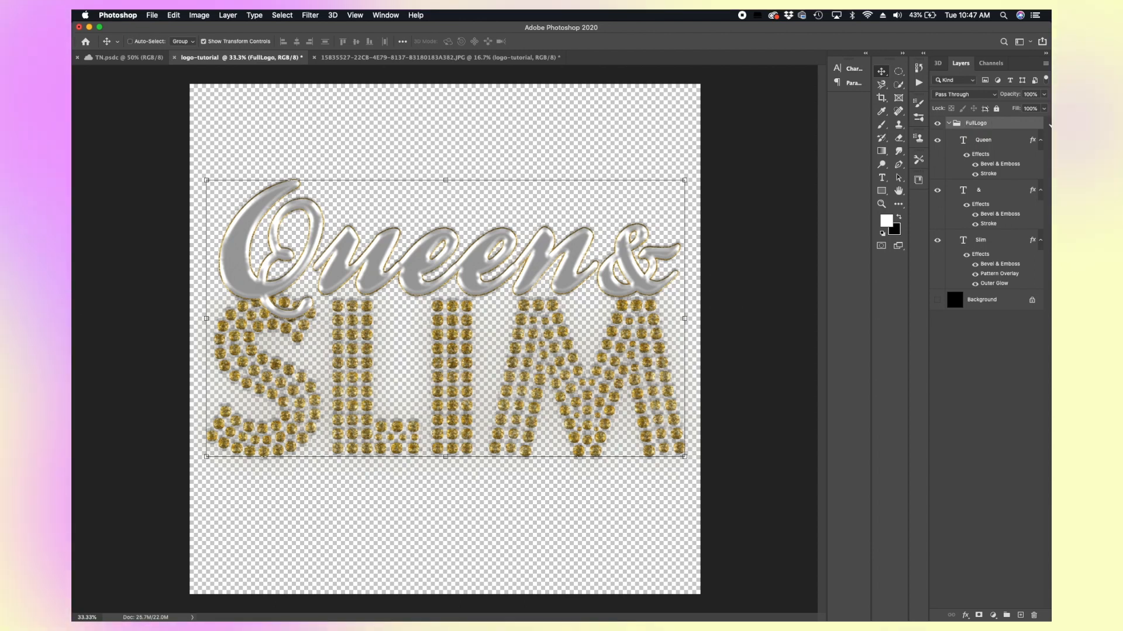
left_click(948, 124)
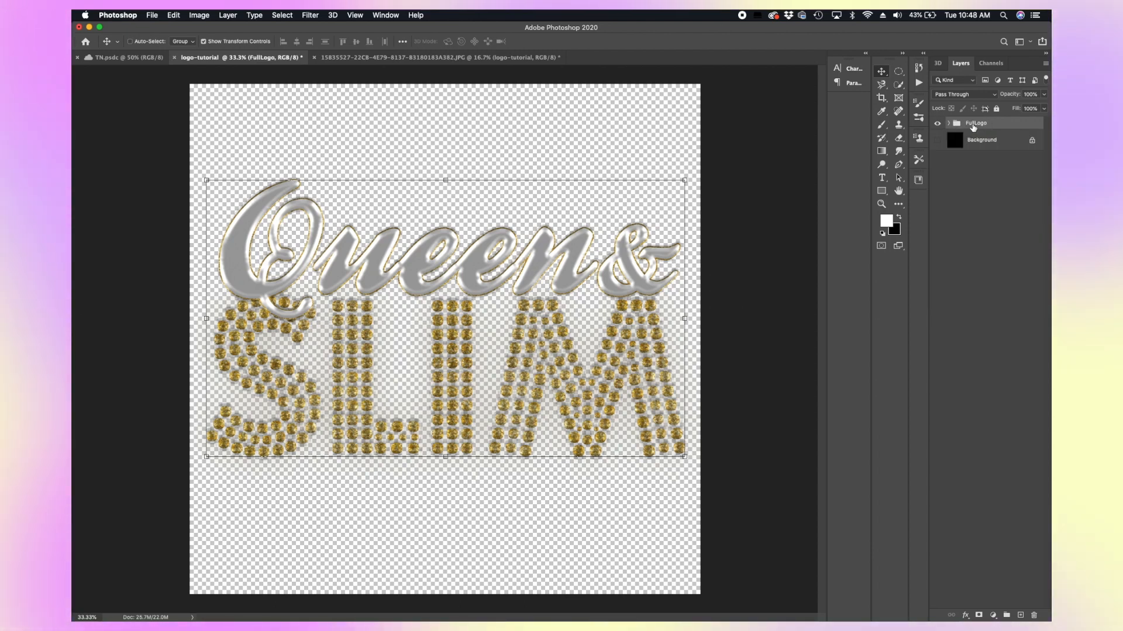
Step: Duplicate the FullLogo group as a new group named ShortLogo
right_click(971, 124)
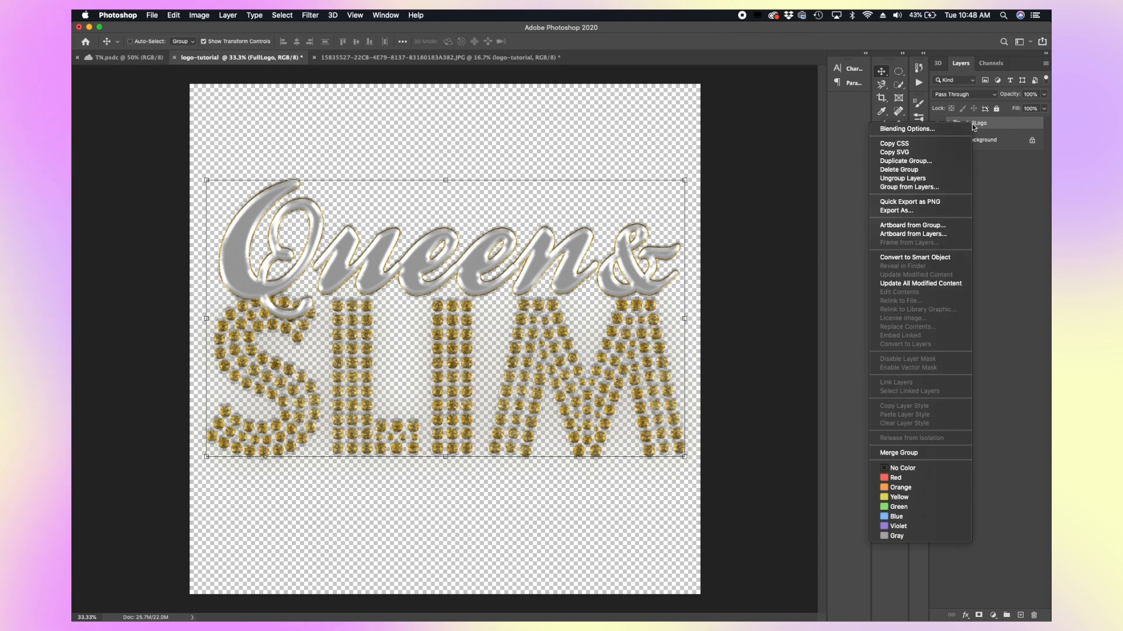
left_click(928, 163)
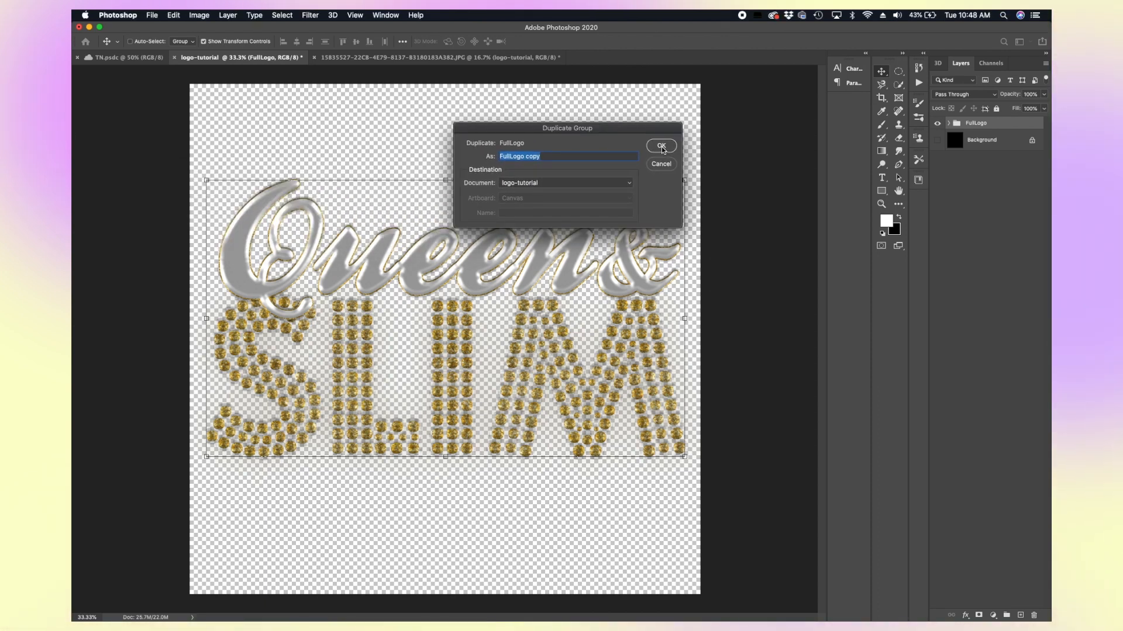
type("ShortLogo")
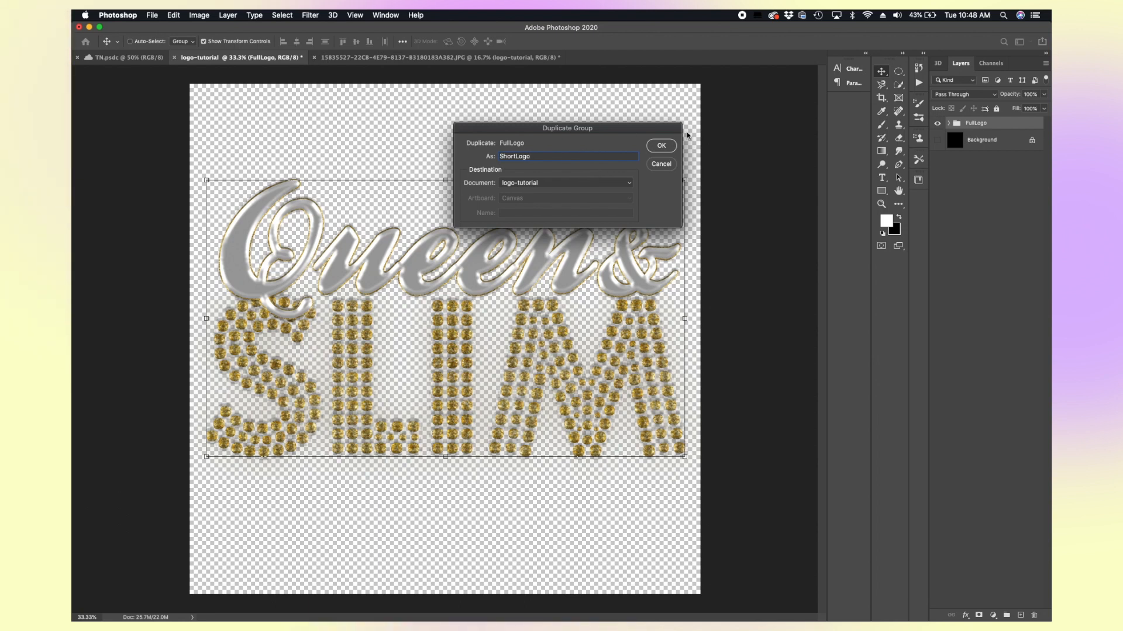
left_click(661, 146)
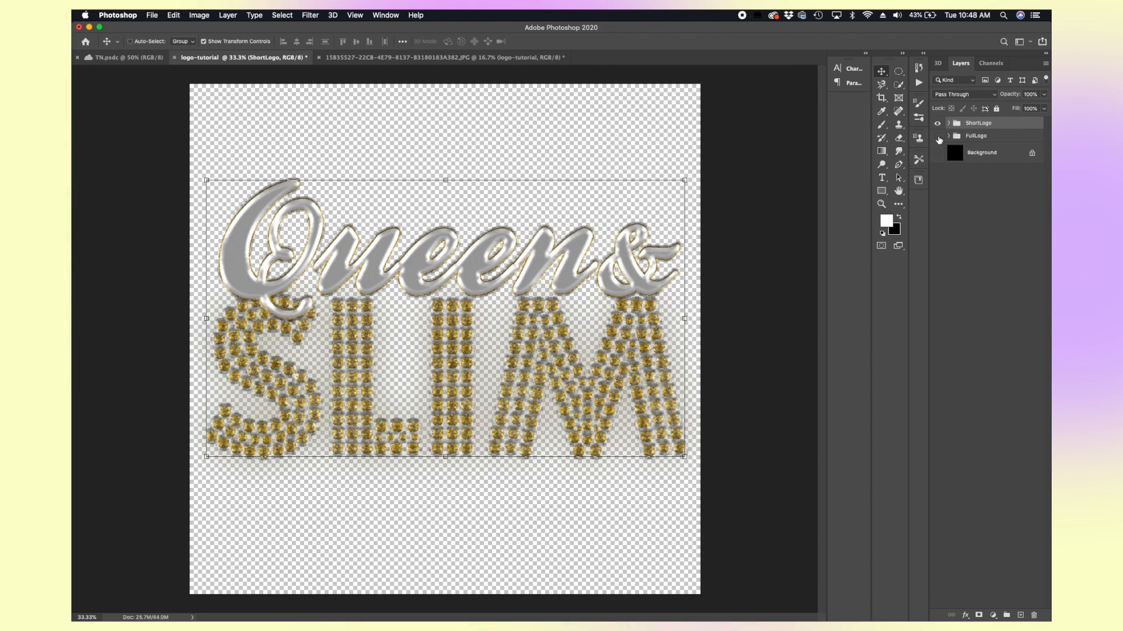
Step: Hide the FullLogo group, expand ShortLogo, and cut its Queen text down to just Q
left_click(938, 137)
left_click(948, 123)
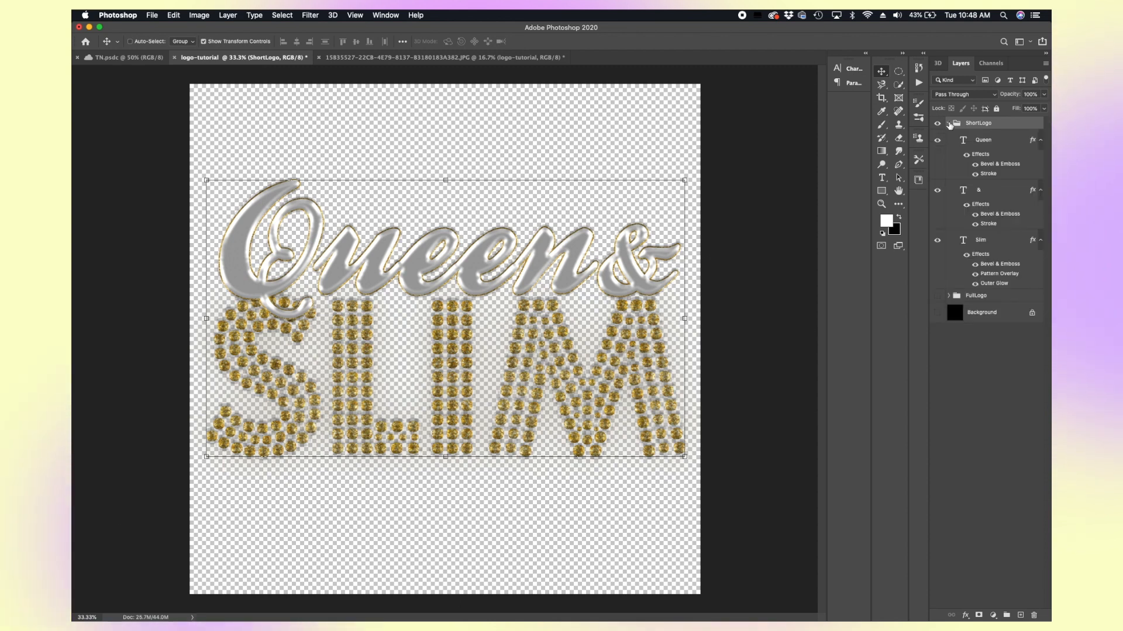
left_click(990, 242)
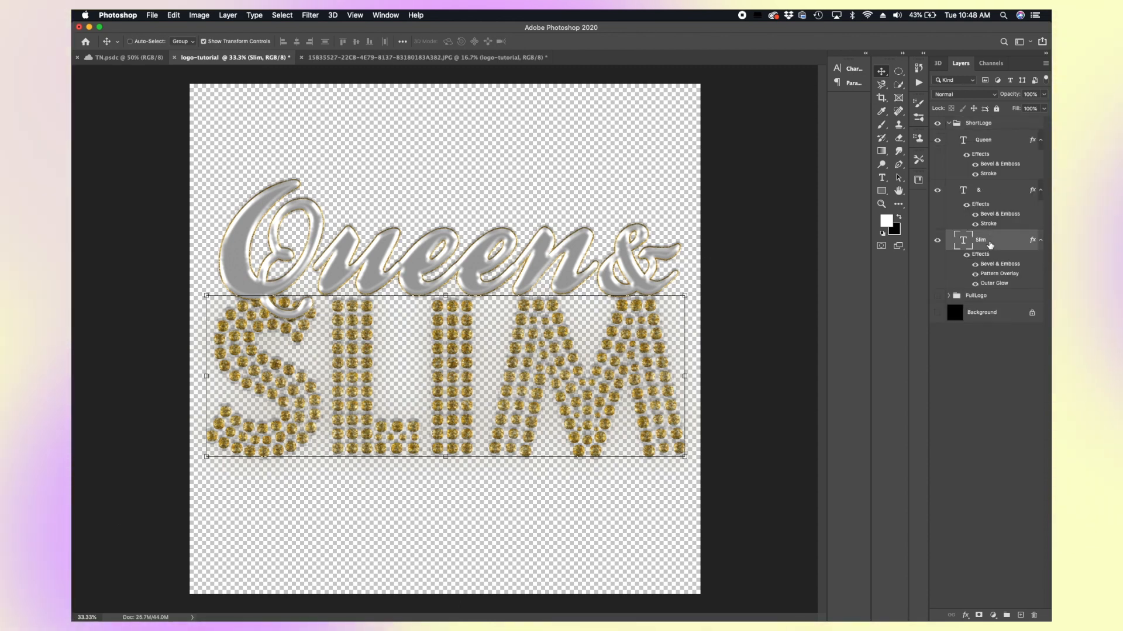
left_click(981, 192)
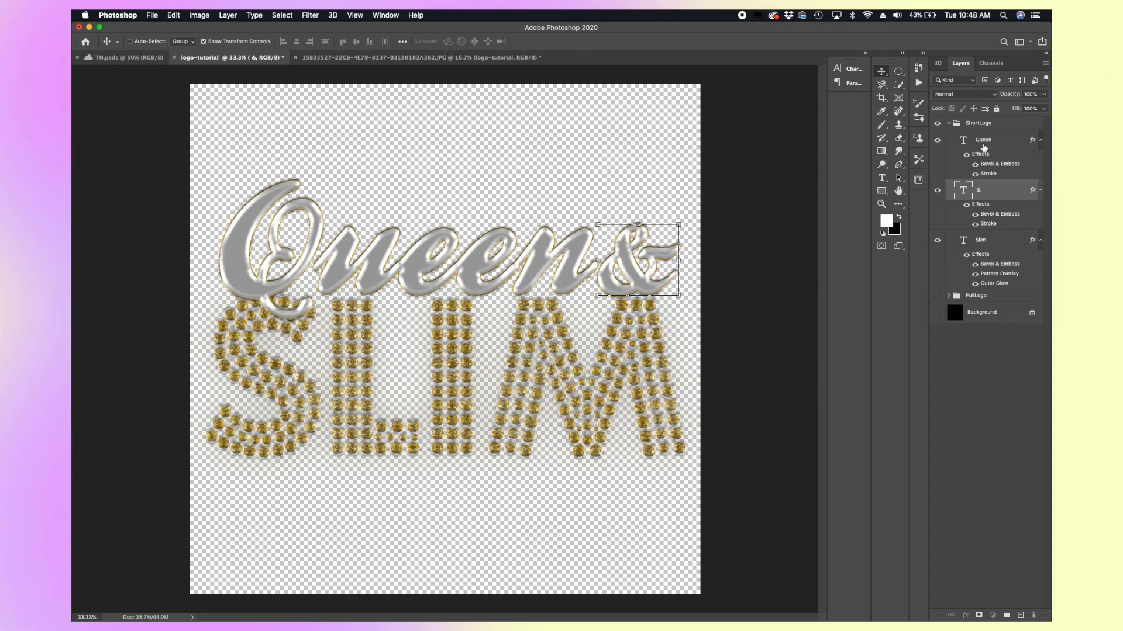
left_click(984, 147)
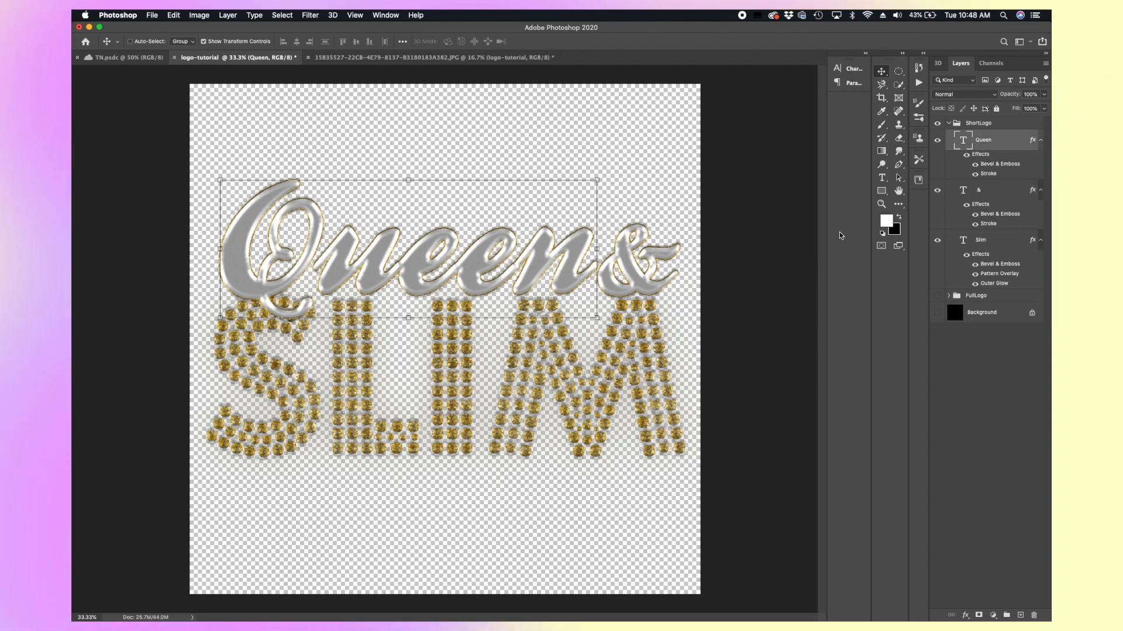
left_click(882, 178)
left_click_drag(591, 251, 307, 250)
key("BackSpace")
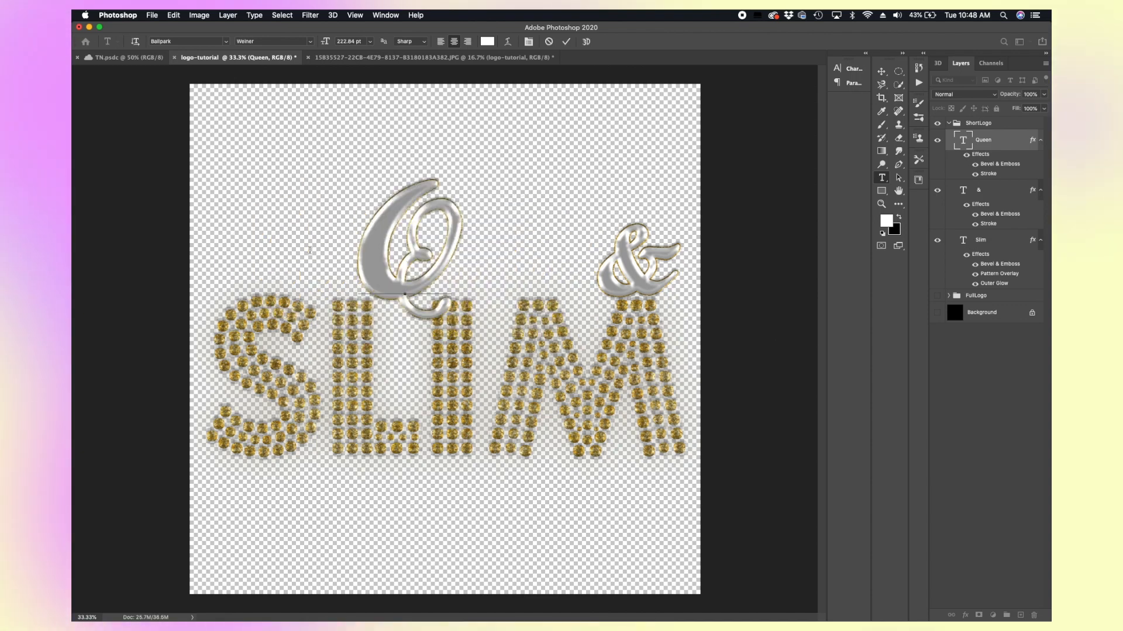
Step: Delete the letters lim from the Slim text so only S remains
left_click(994, 241)
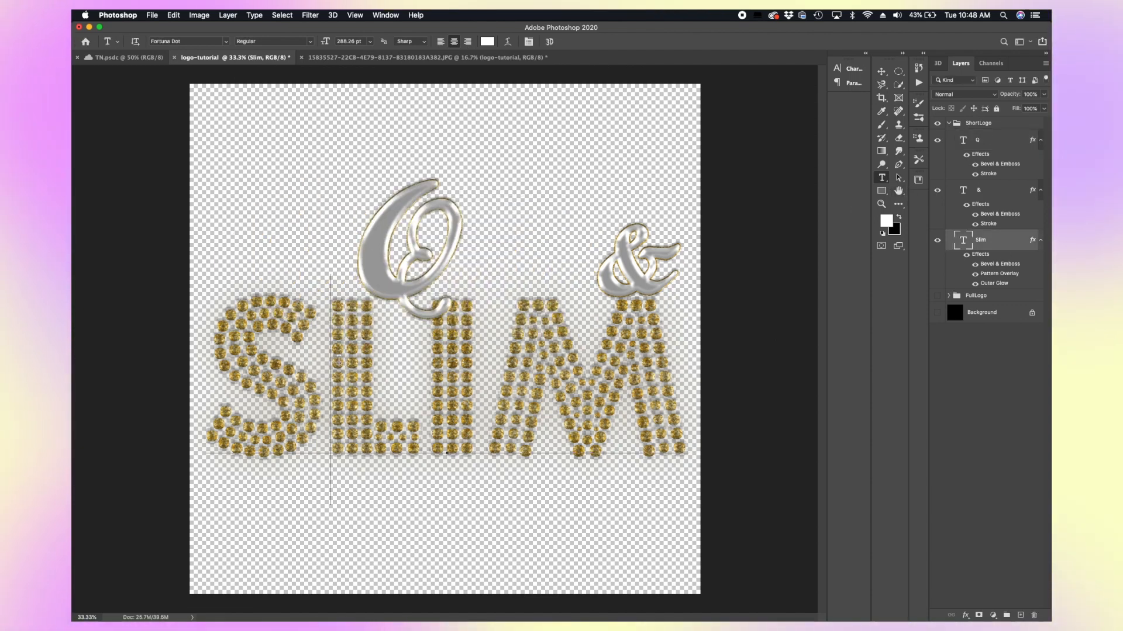
left_click_drag(338, 361, 709, 414)
key("BackSpace")
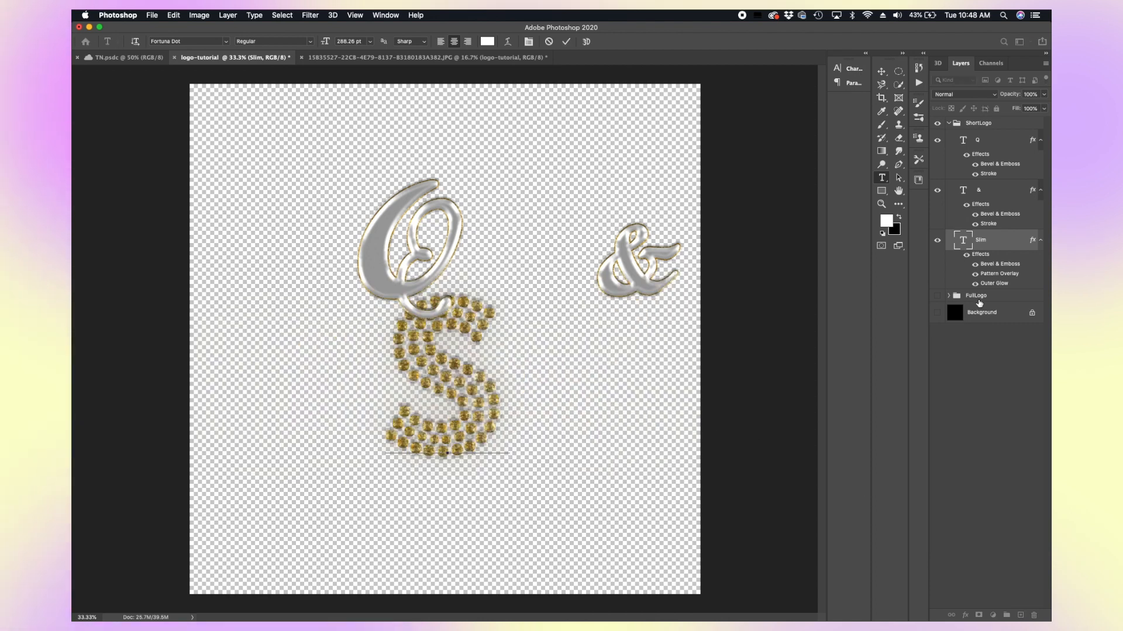
Step: Show the black background and enlarge the Q, moving it over the left side of the S
left_click(938, 312)
left_click(938, 312)
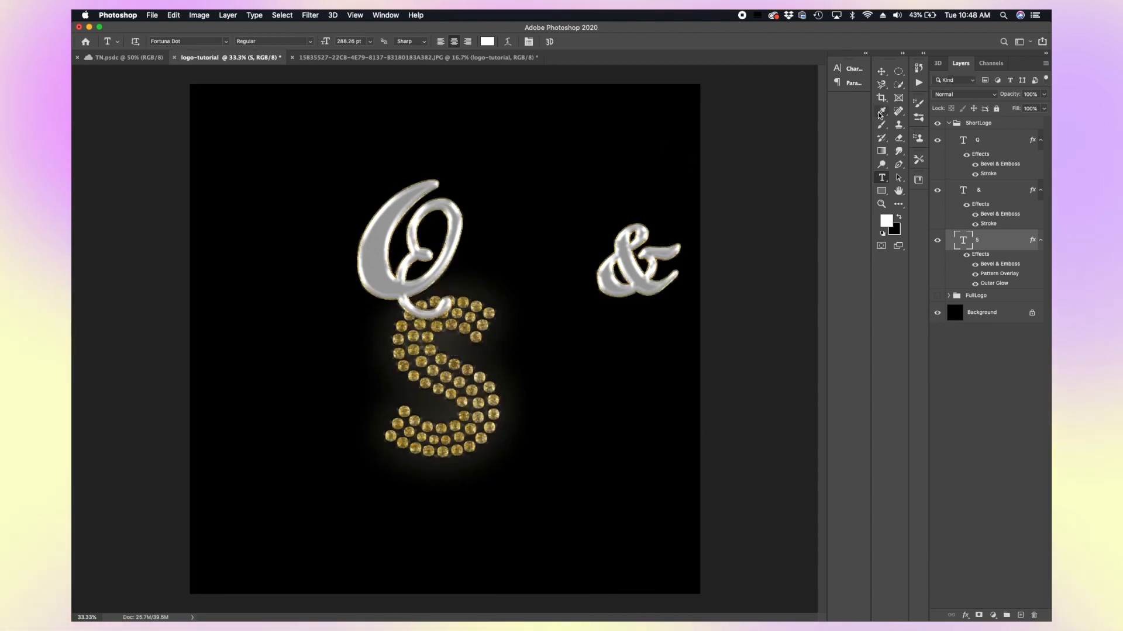
left_click(881, 70)
left_click(410, 245, "super")
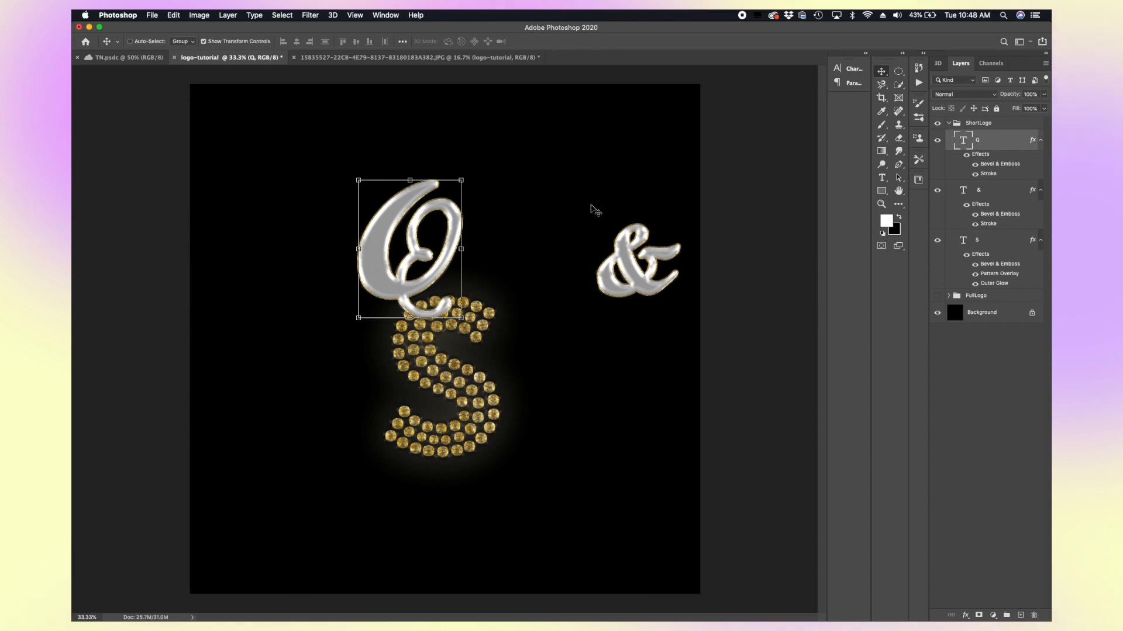
left_click_drag(458, 257, 396, 396)
left_click_drag(403, 319, 439, 289)
left_click(881, 72)
mouse_move(417, 376)
left_mouse_down()
mouse_move(346, 363)
mouse_move(413, 366)
left_mouse_up()
Step: Delete the & layer from the ShortLogo group
left_click(939, 191)
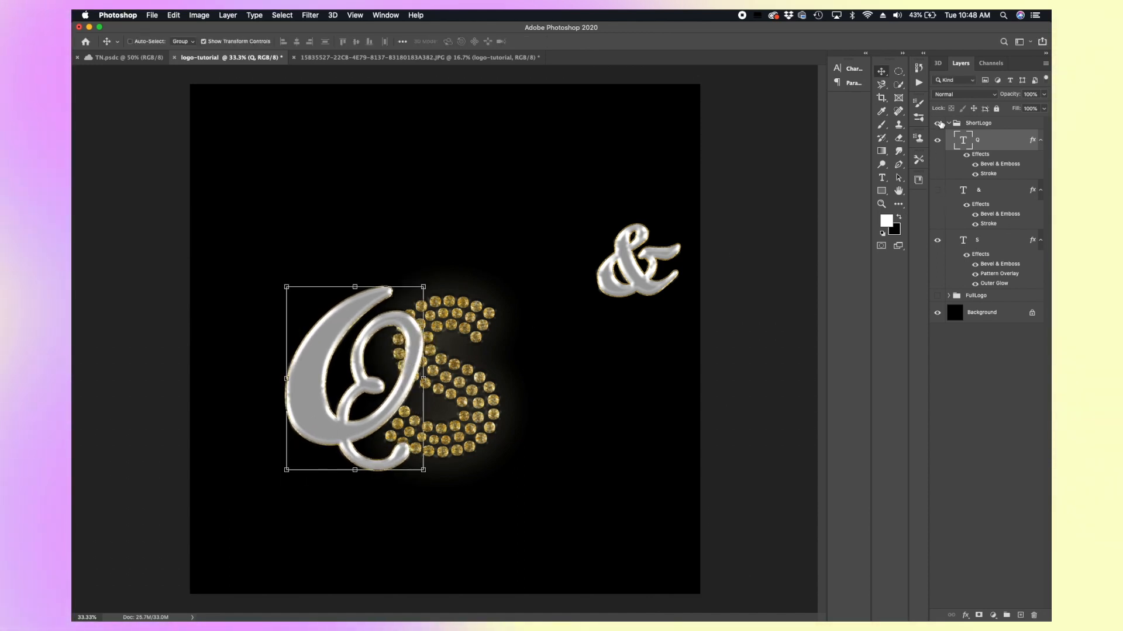
left_click(939, 192)
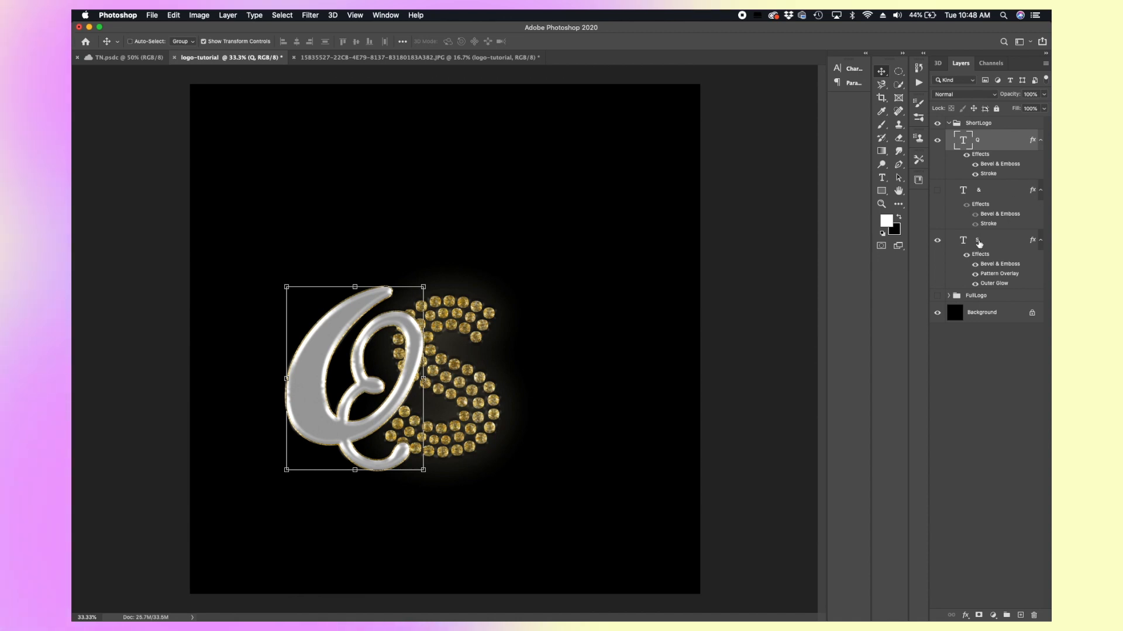
left_click(978, 191)
key("BackSpace")
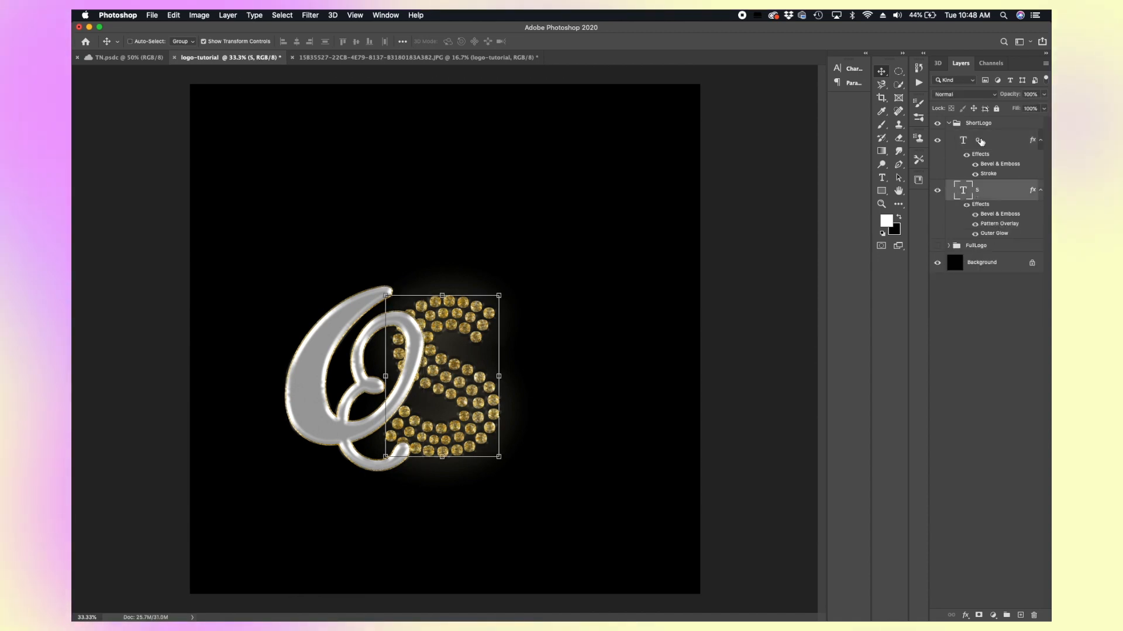
Step: Select the Q and S layers together and scale them up to fill the middle of the canvas
left_click(981, 151)
left_click(988, 192)
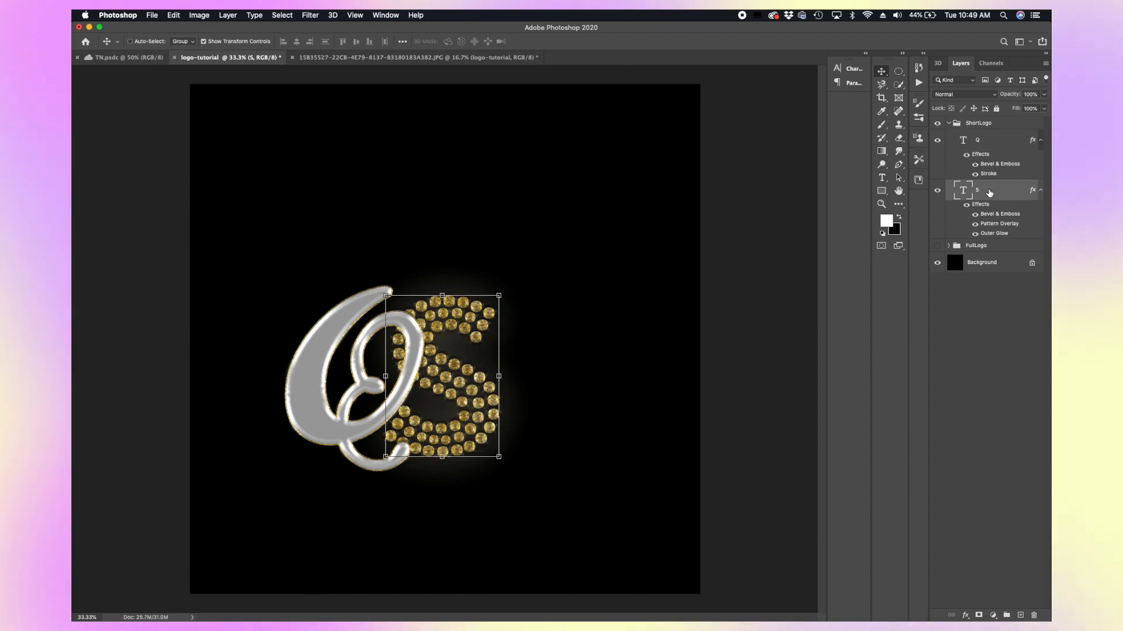
left_click(991, 151)
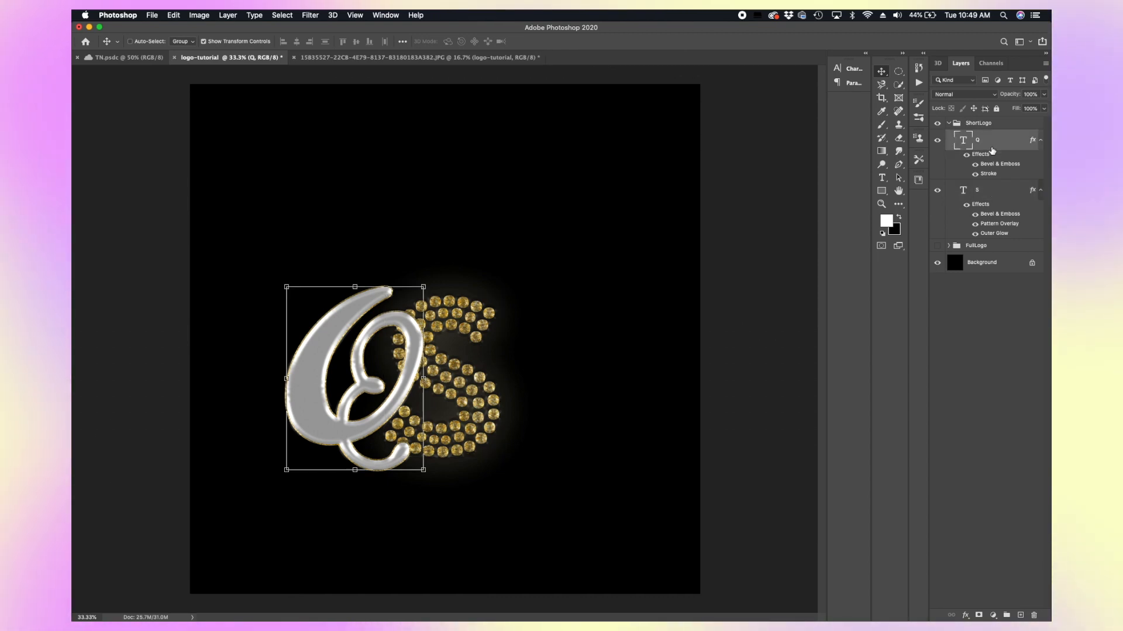
left_click(992, 188, "shift")
left_click_drag(459, 425, 445, 313)
left_click_drag(489, 361, 618, 474)
left_click_drag(589, 402, 584, 407)
key("Return")
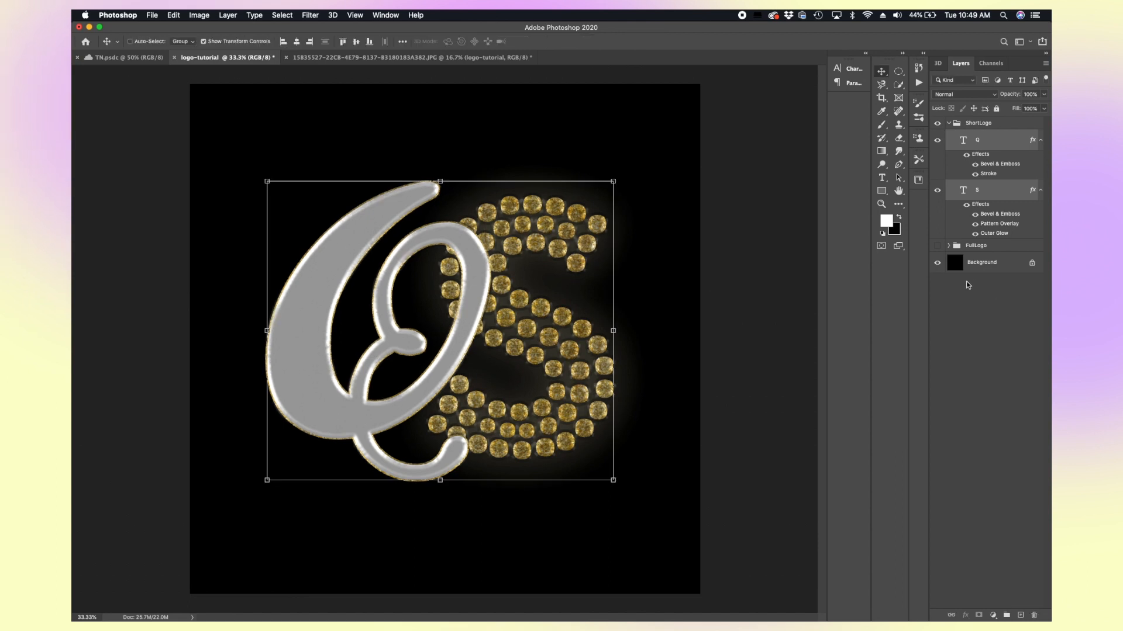
Step: Collapse and hide the ShortLogo group and make the FullLogo group visible again
left_click(938, 267)
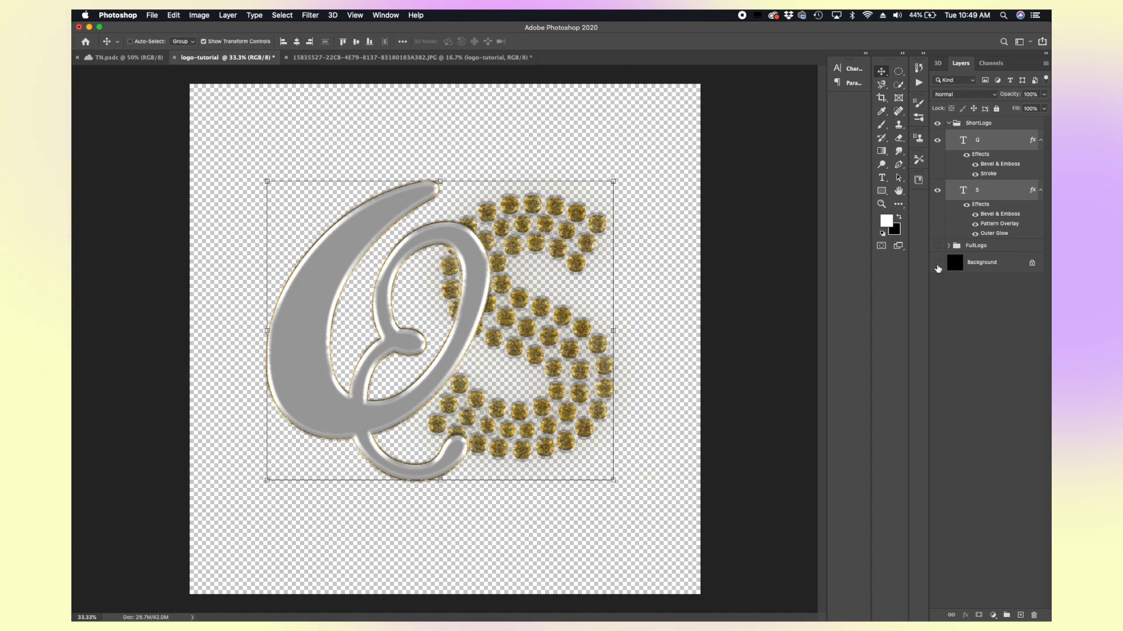
left_click(938, 267)
left_click(948, 123)
left_click(937, 123)
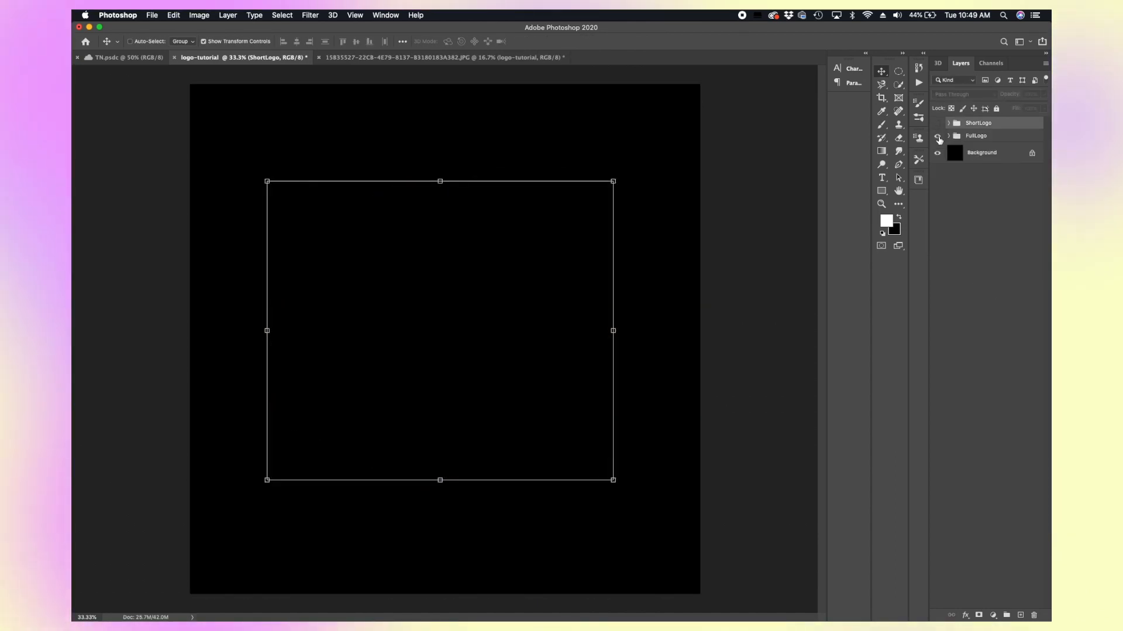
left_click(937, 137)
left_click(938, 137)
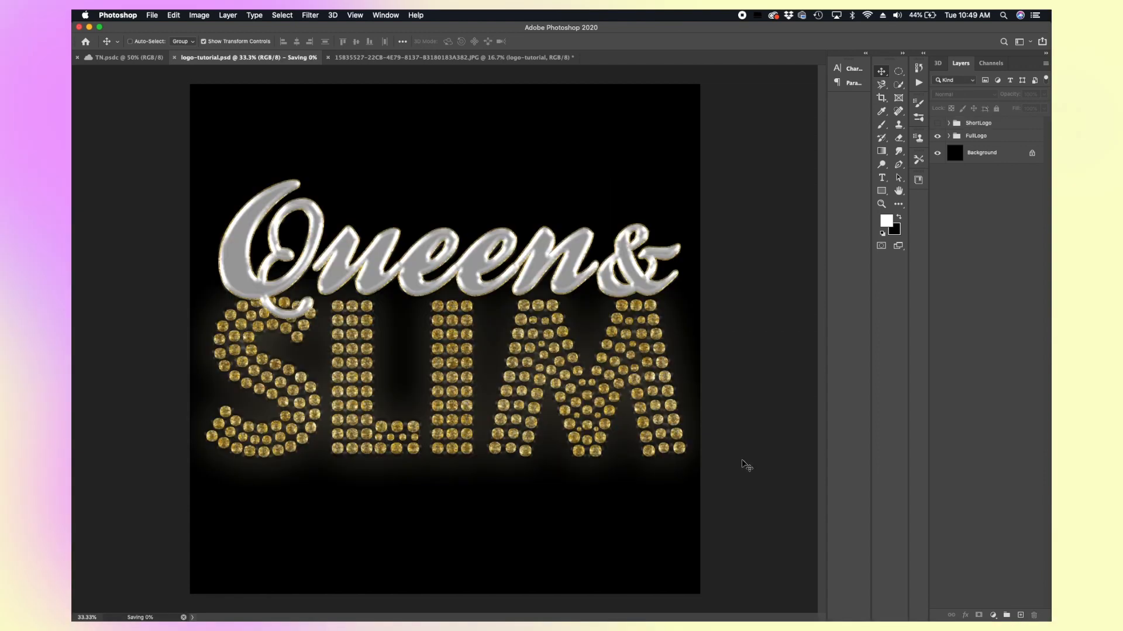